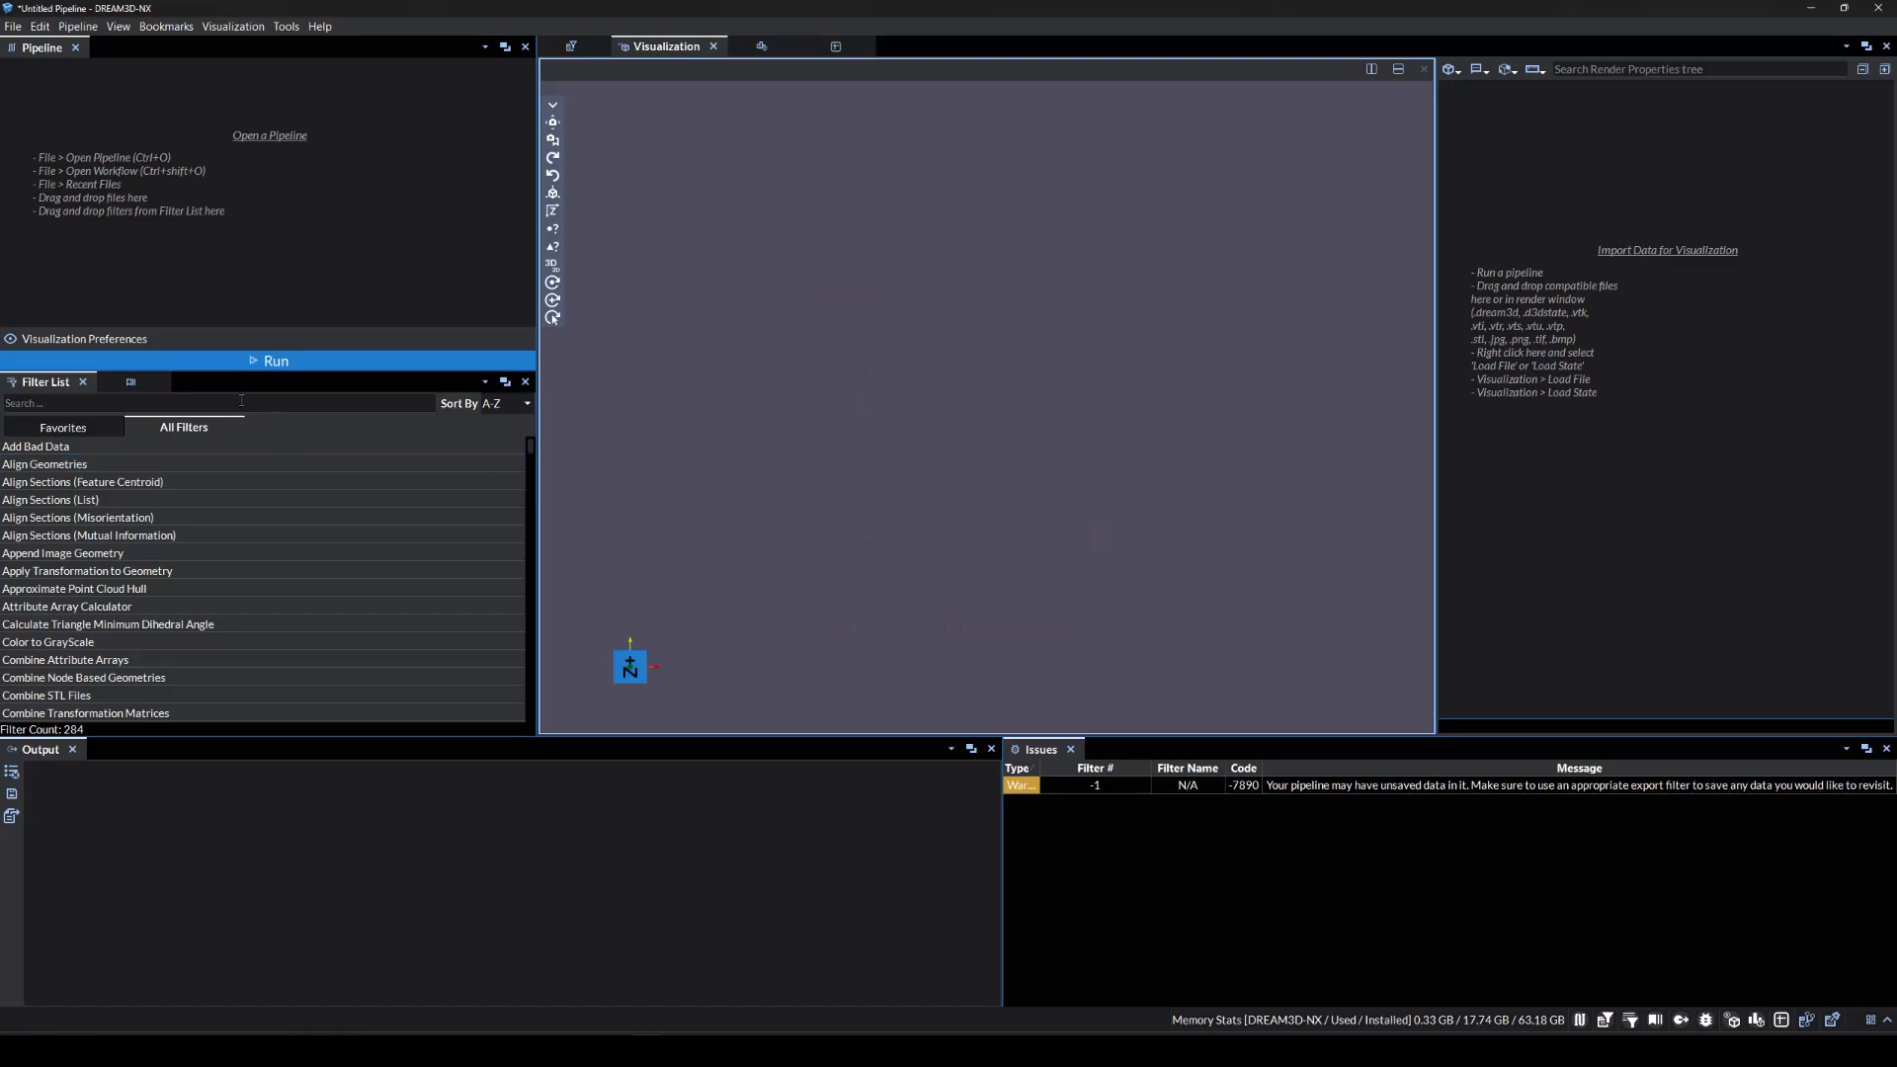
Add the Read CSV File filter to the pipeline.
left_click(241, 400)
type("Read CSV")
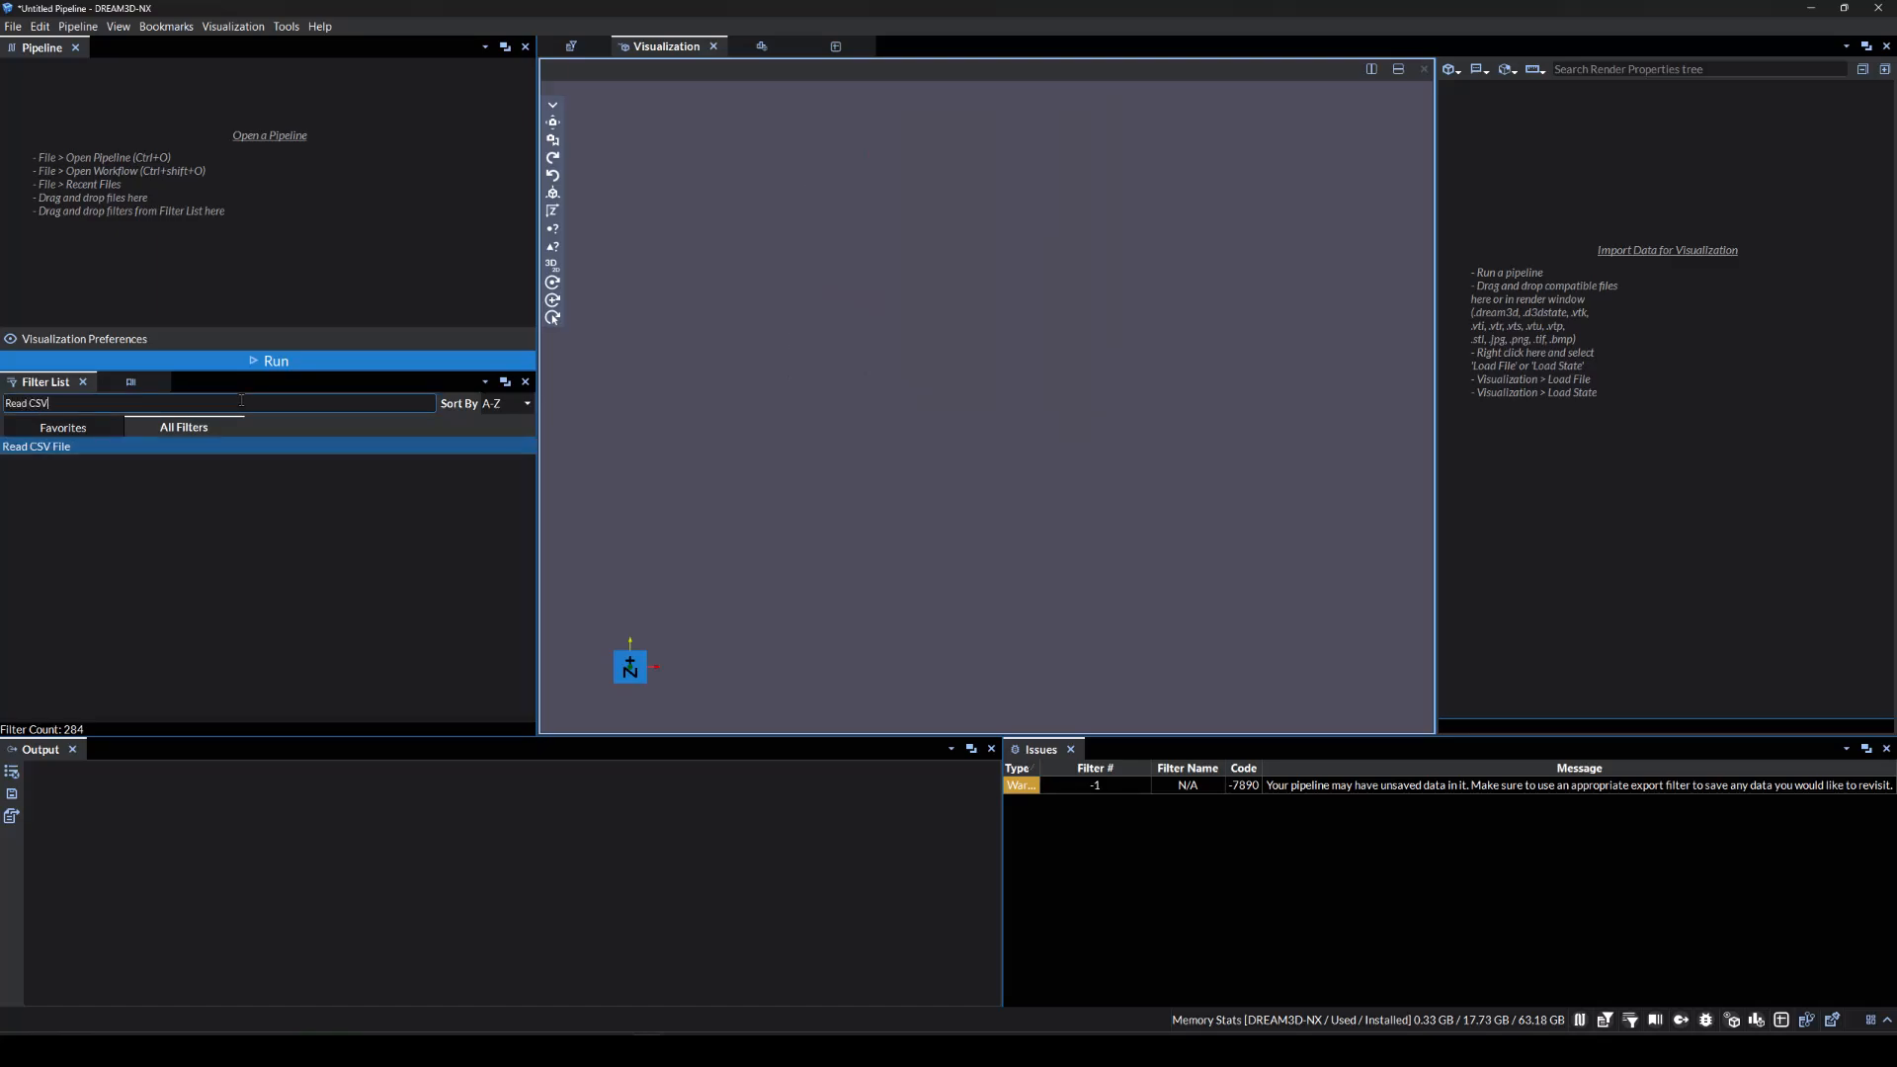
type(" File")
key("Return")
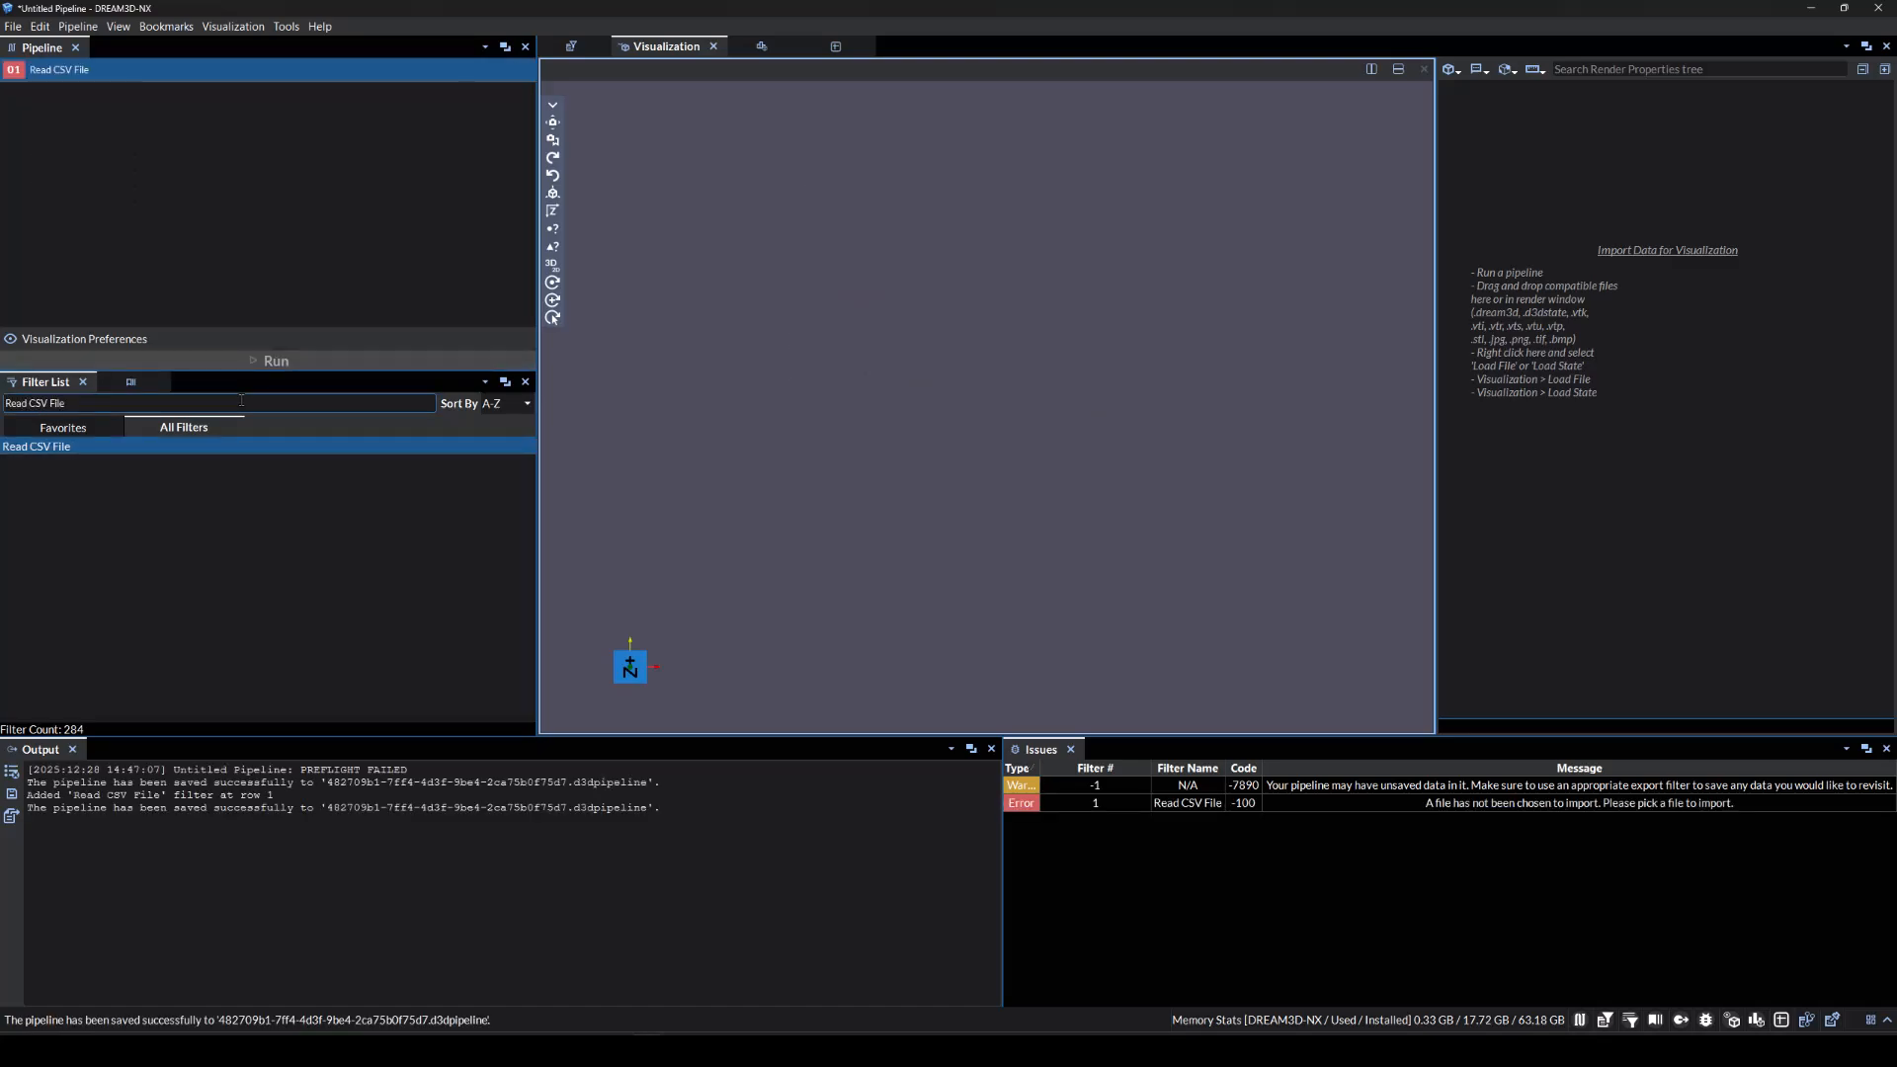
Load ZIRCONIA_000_Mod.ang space-delimited and begin editing the start import line.
left_click(569, 50)
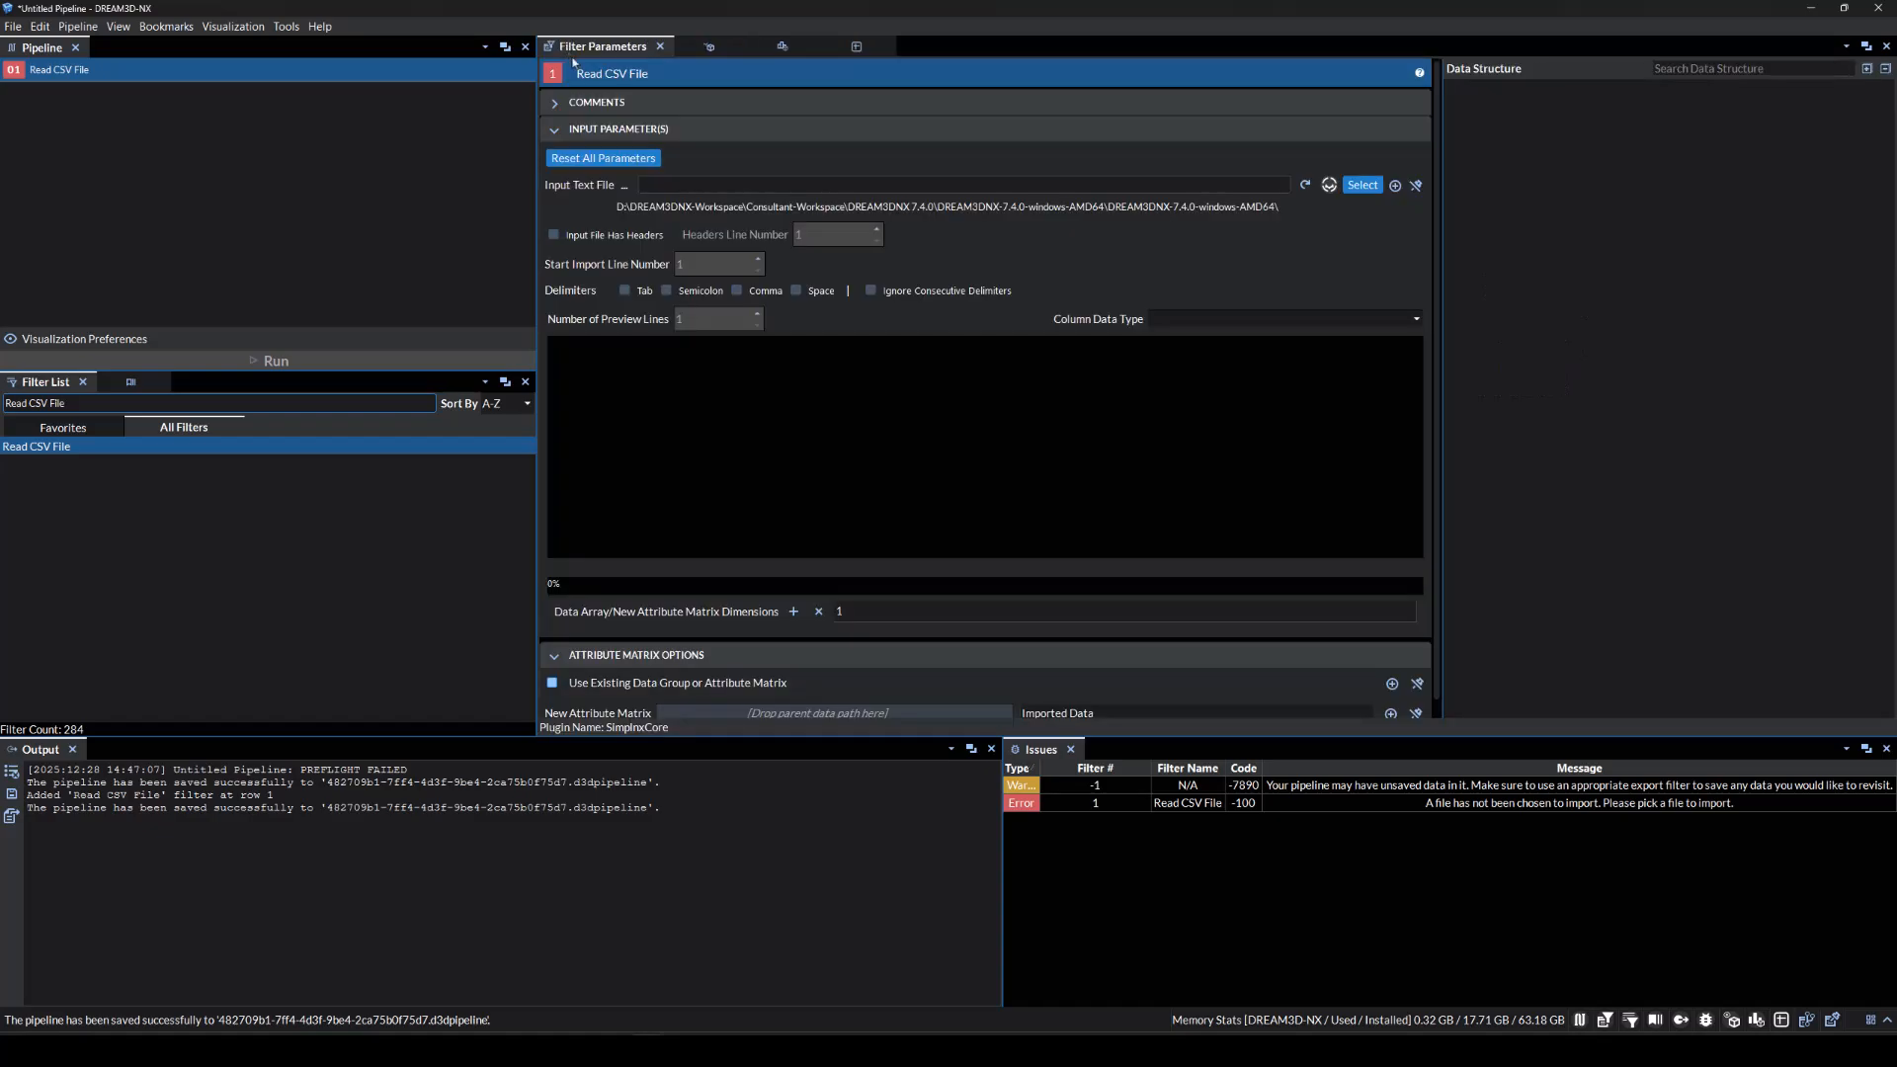
left_click(1362, 185)
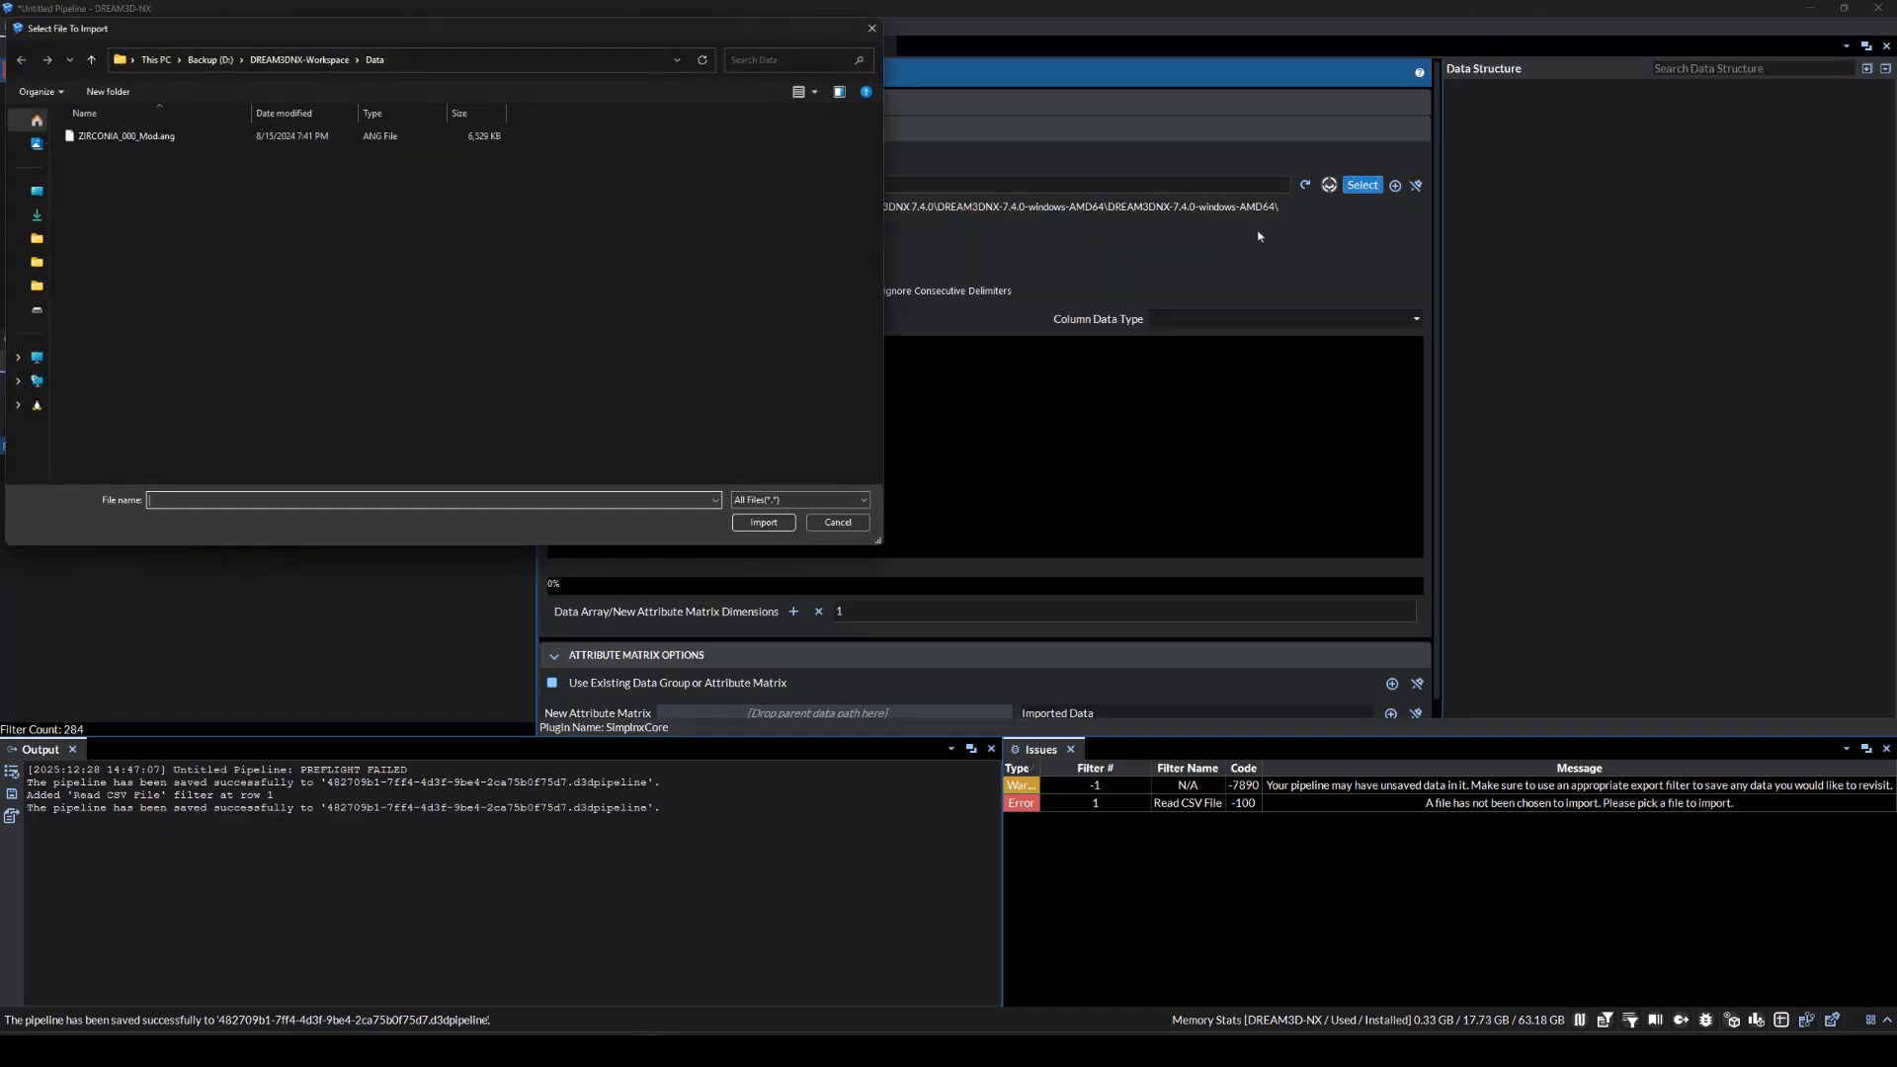
double_click(347, 138)
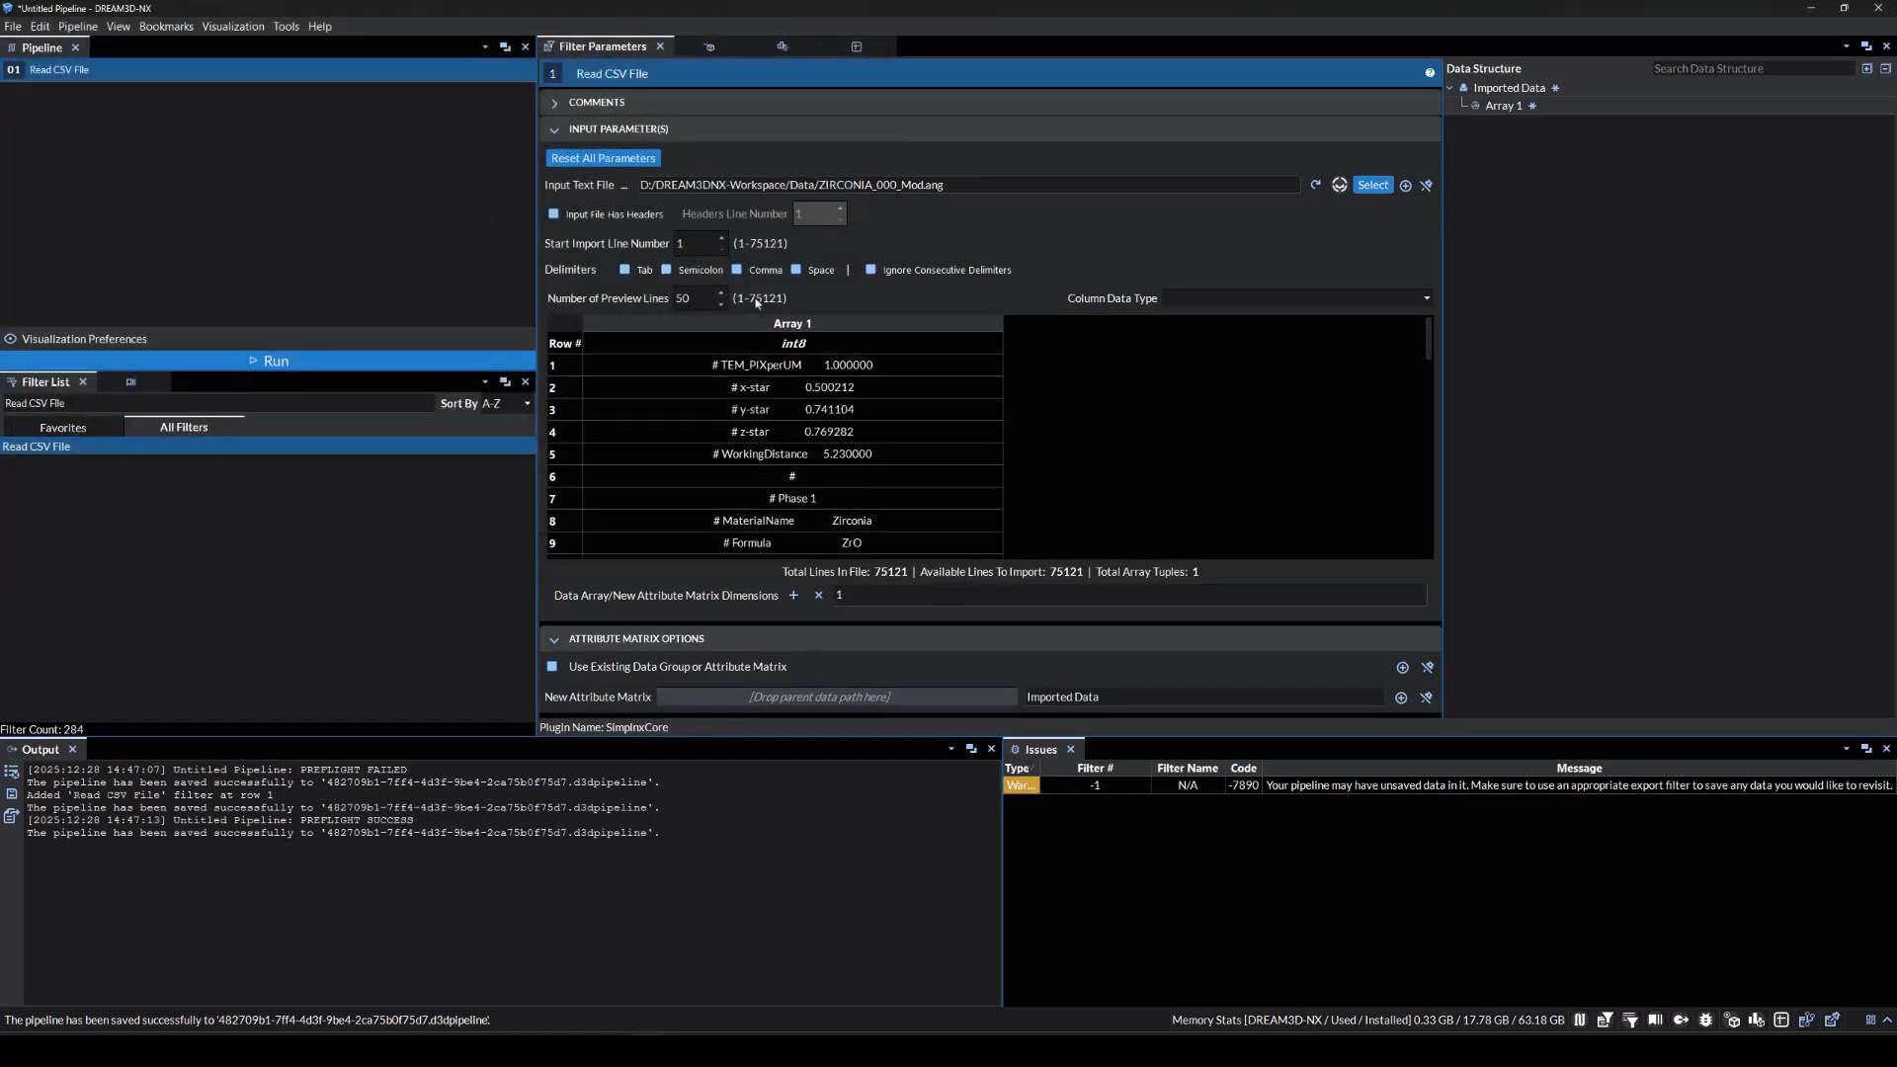
left_click(796, 271)
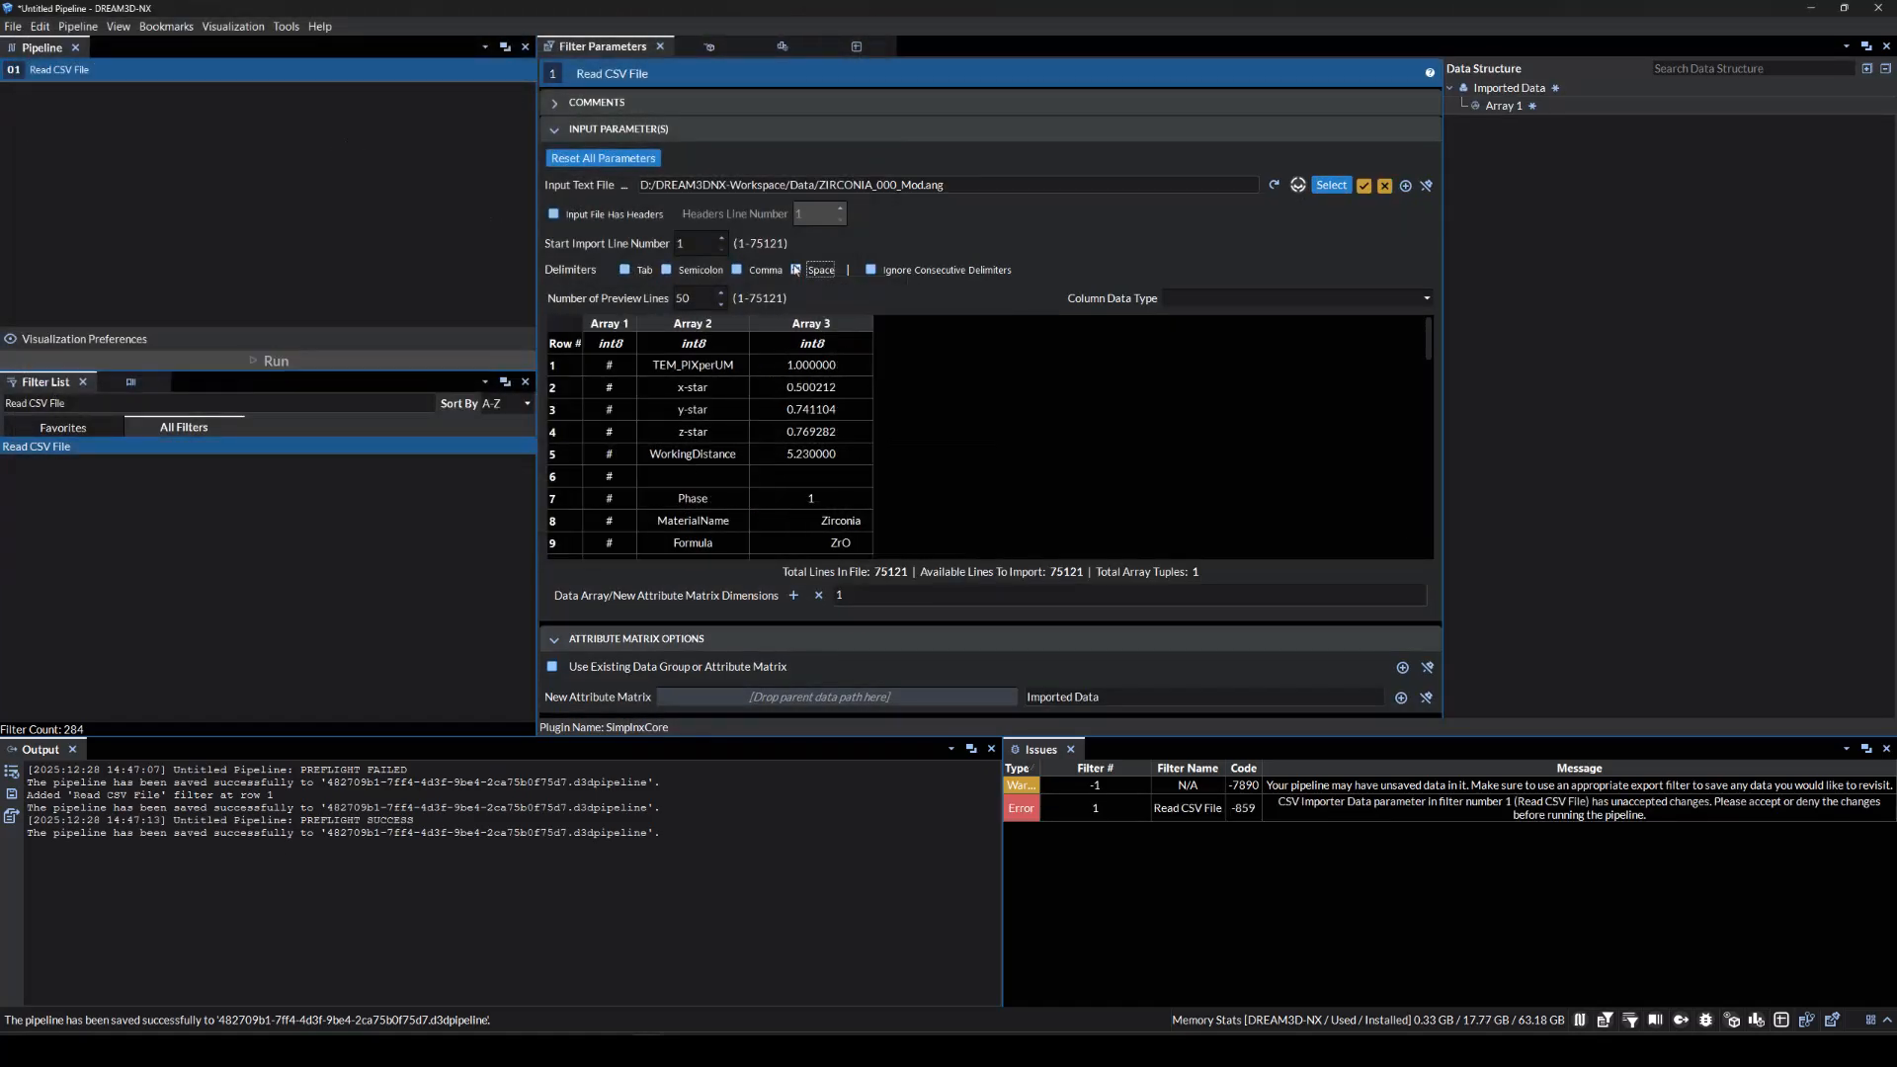
left_click(1363, 185)
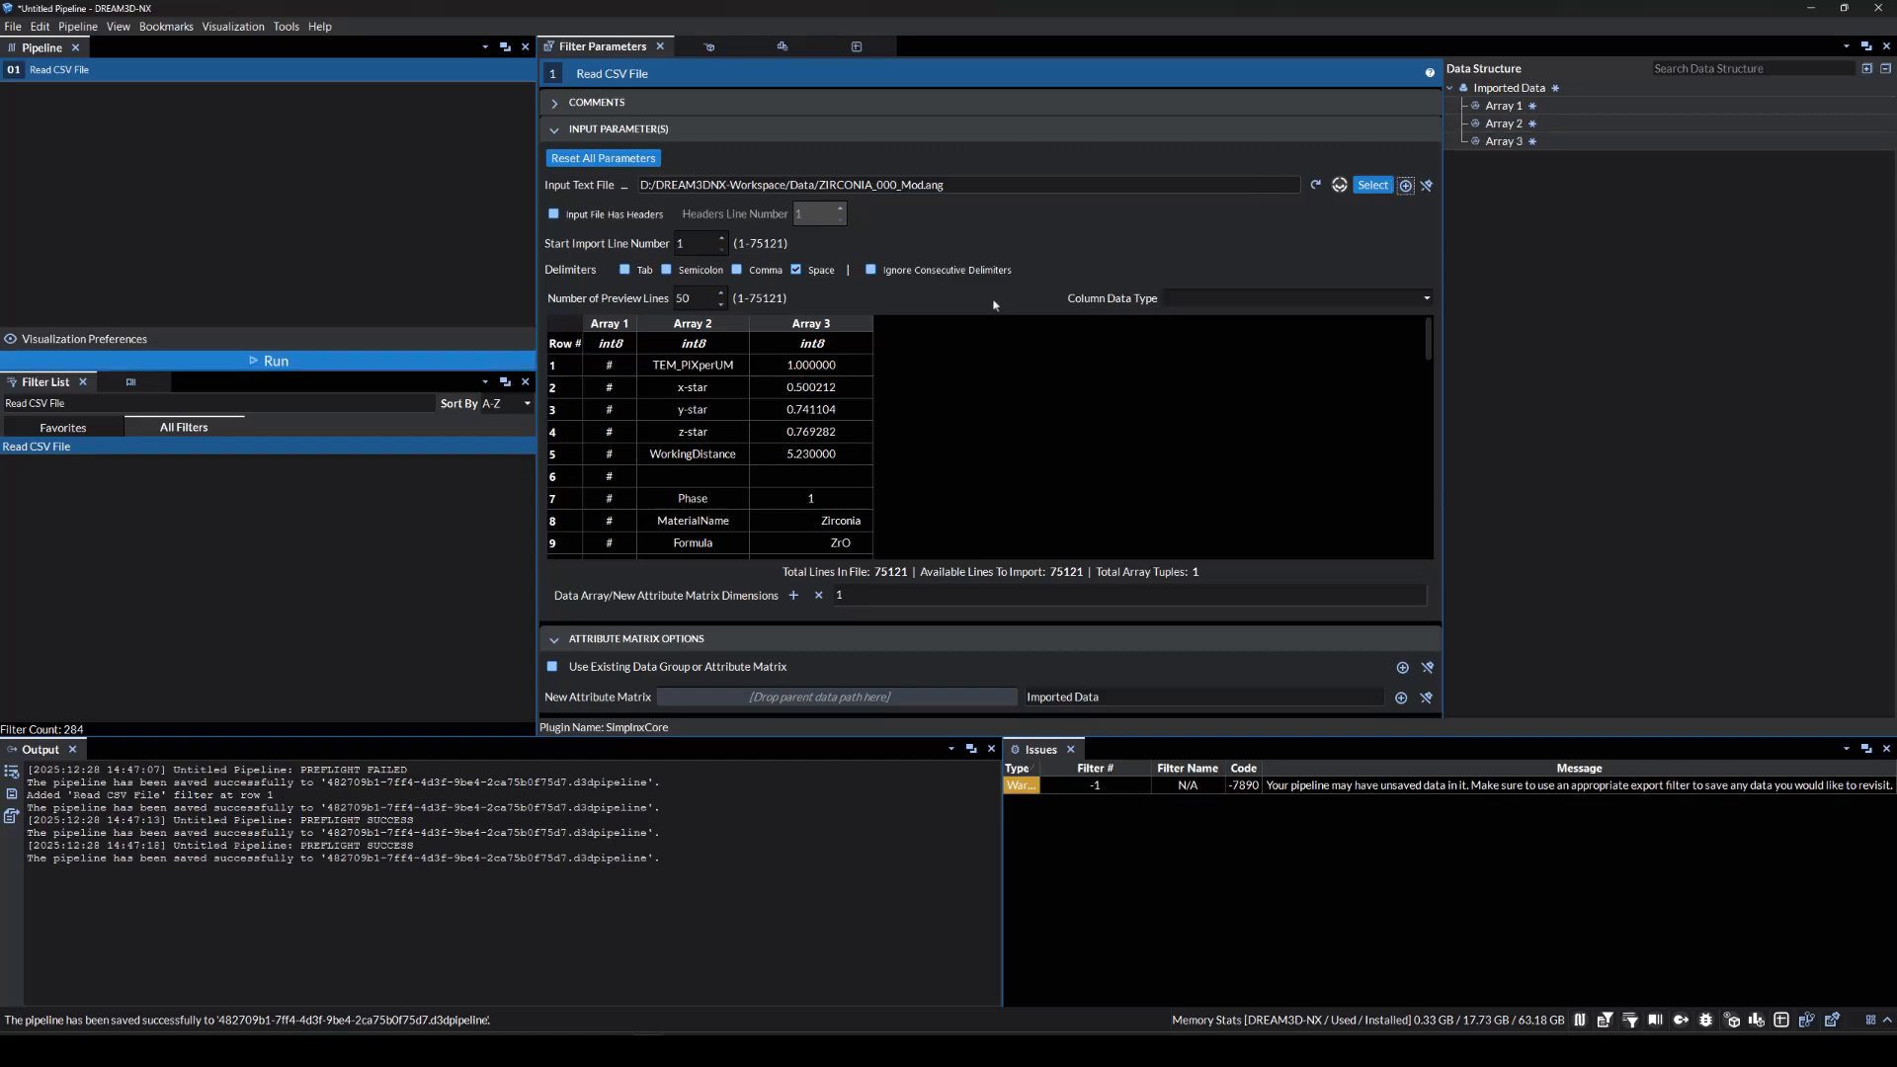
left_click(691, 242)
Import from line 34 and name the columns E0, E1, E2, X, Y, IQ, CI, Phase, SEM Signal, Fit.
type("34")
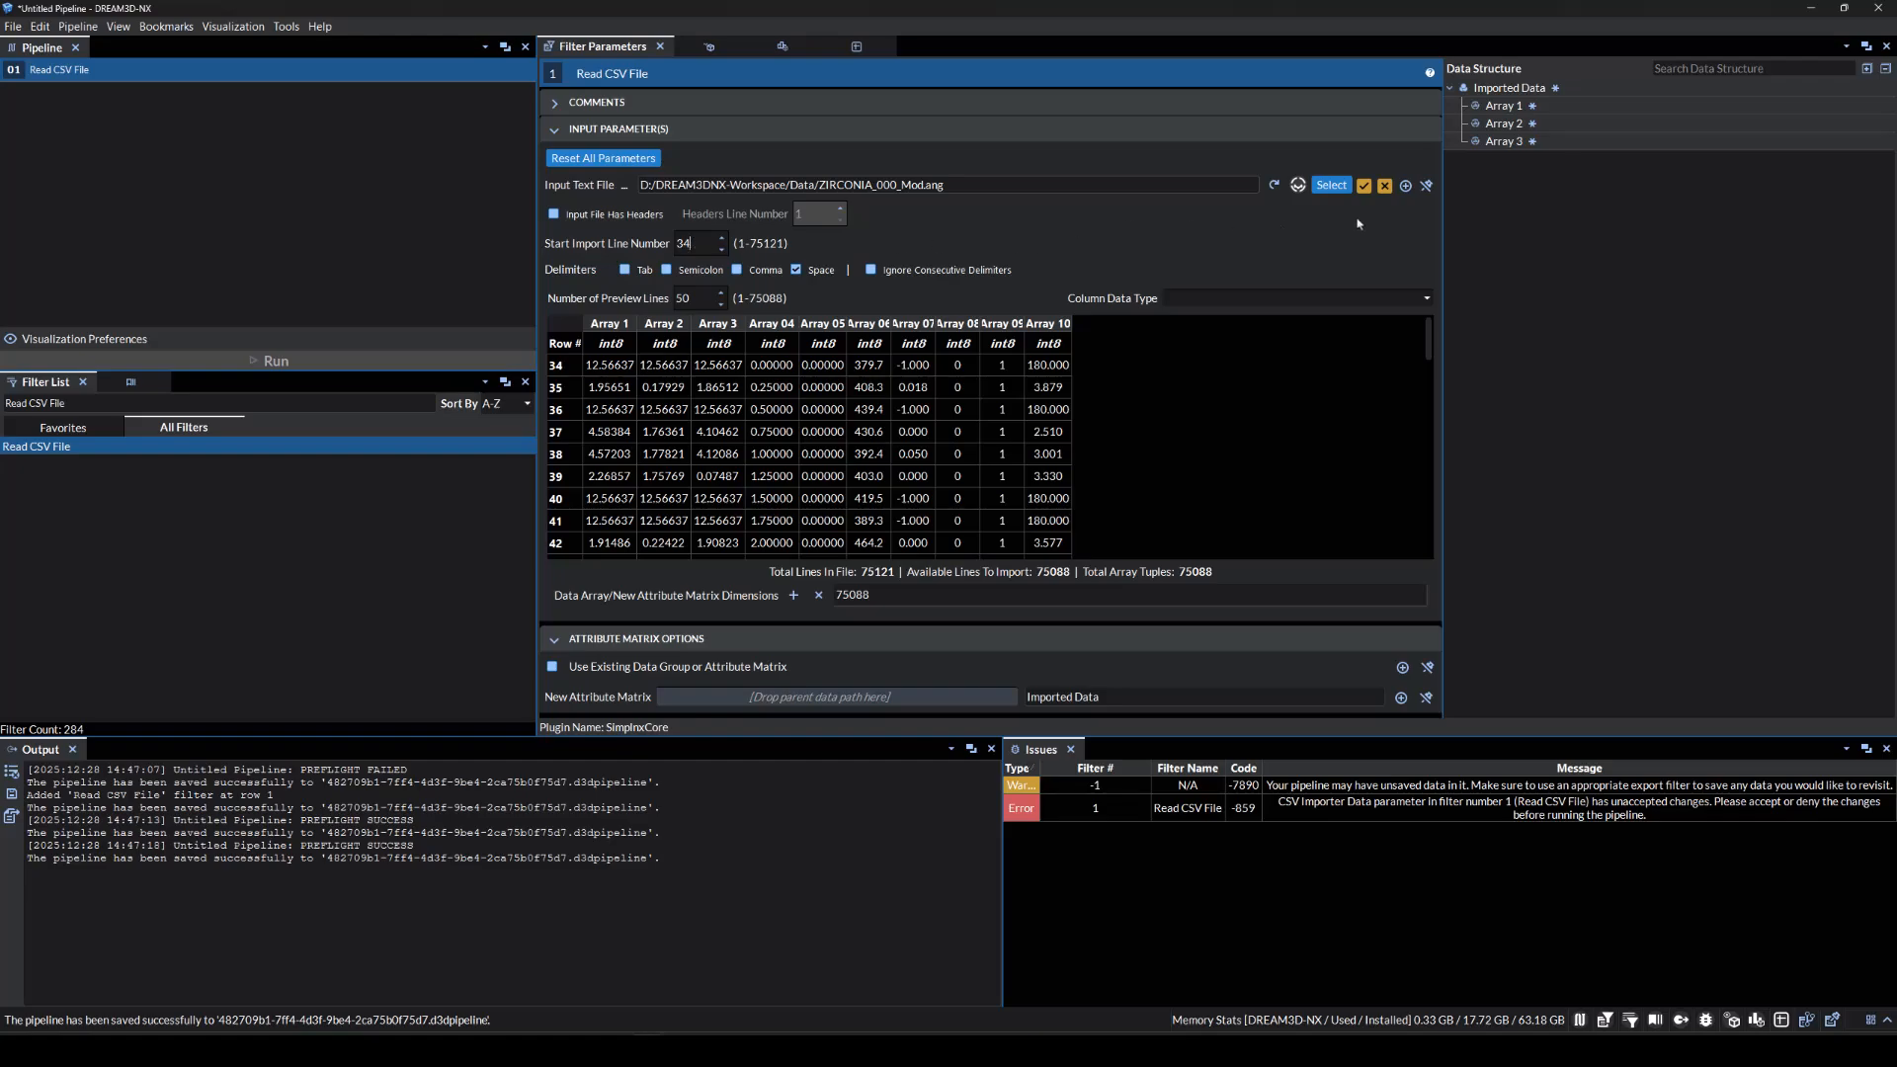
left_click(1363, 185)
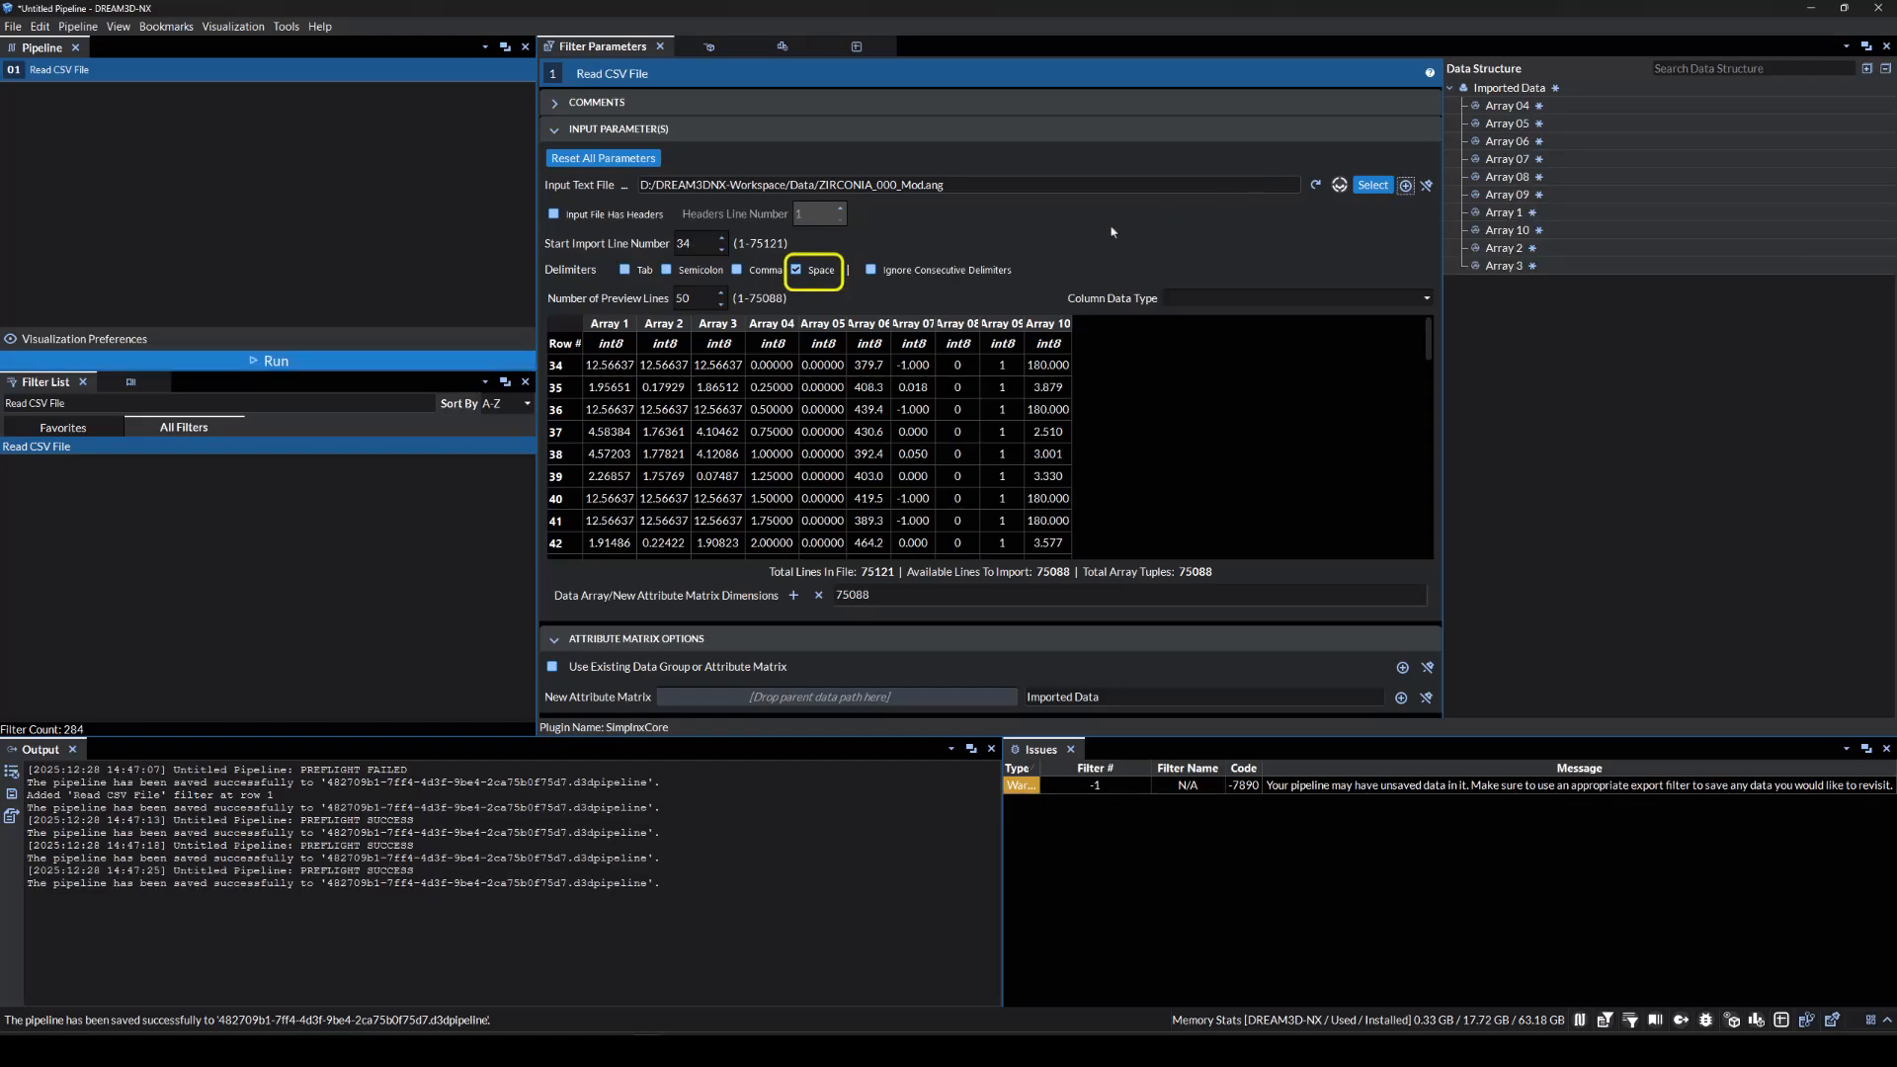
left_click(626, 325)
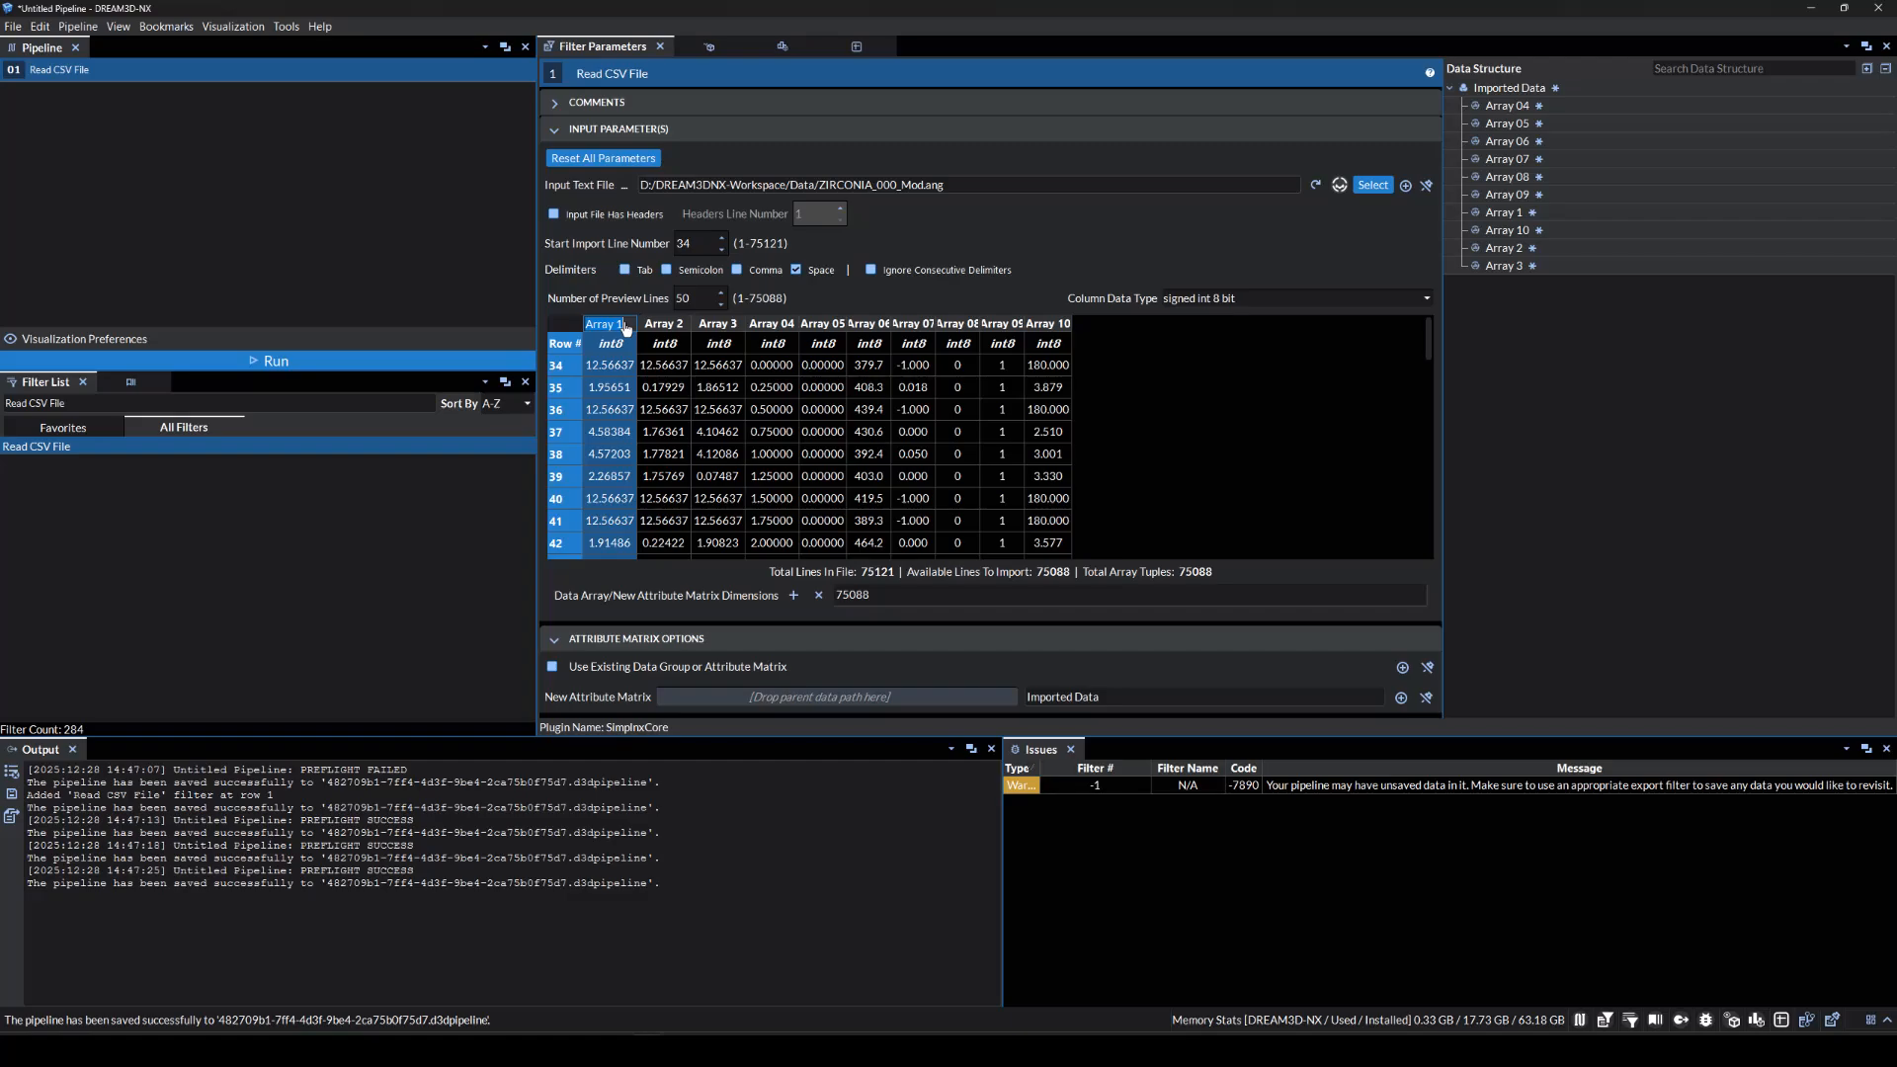
type("E0")
key("Tab")
type("E1")
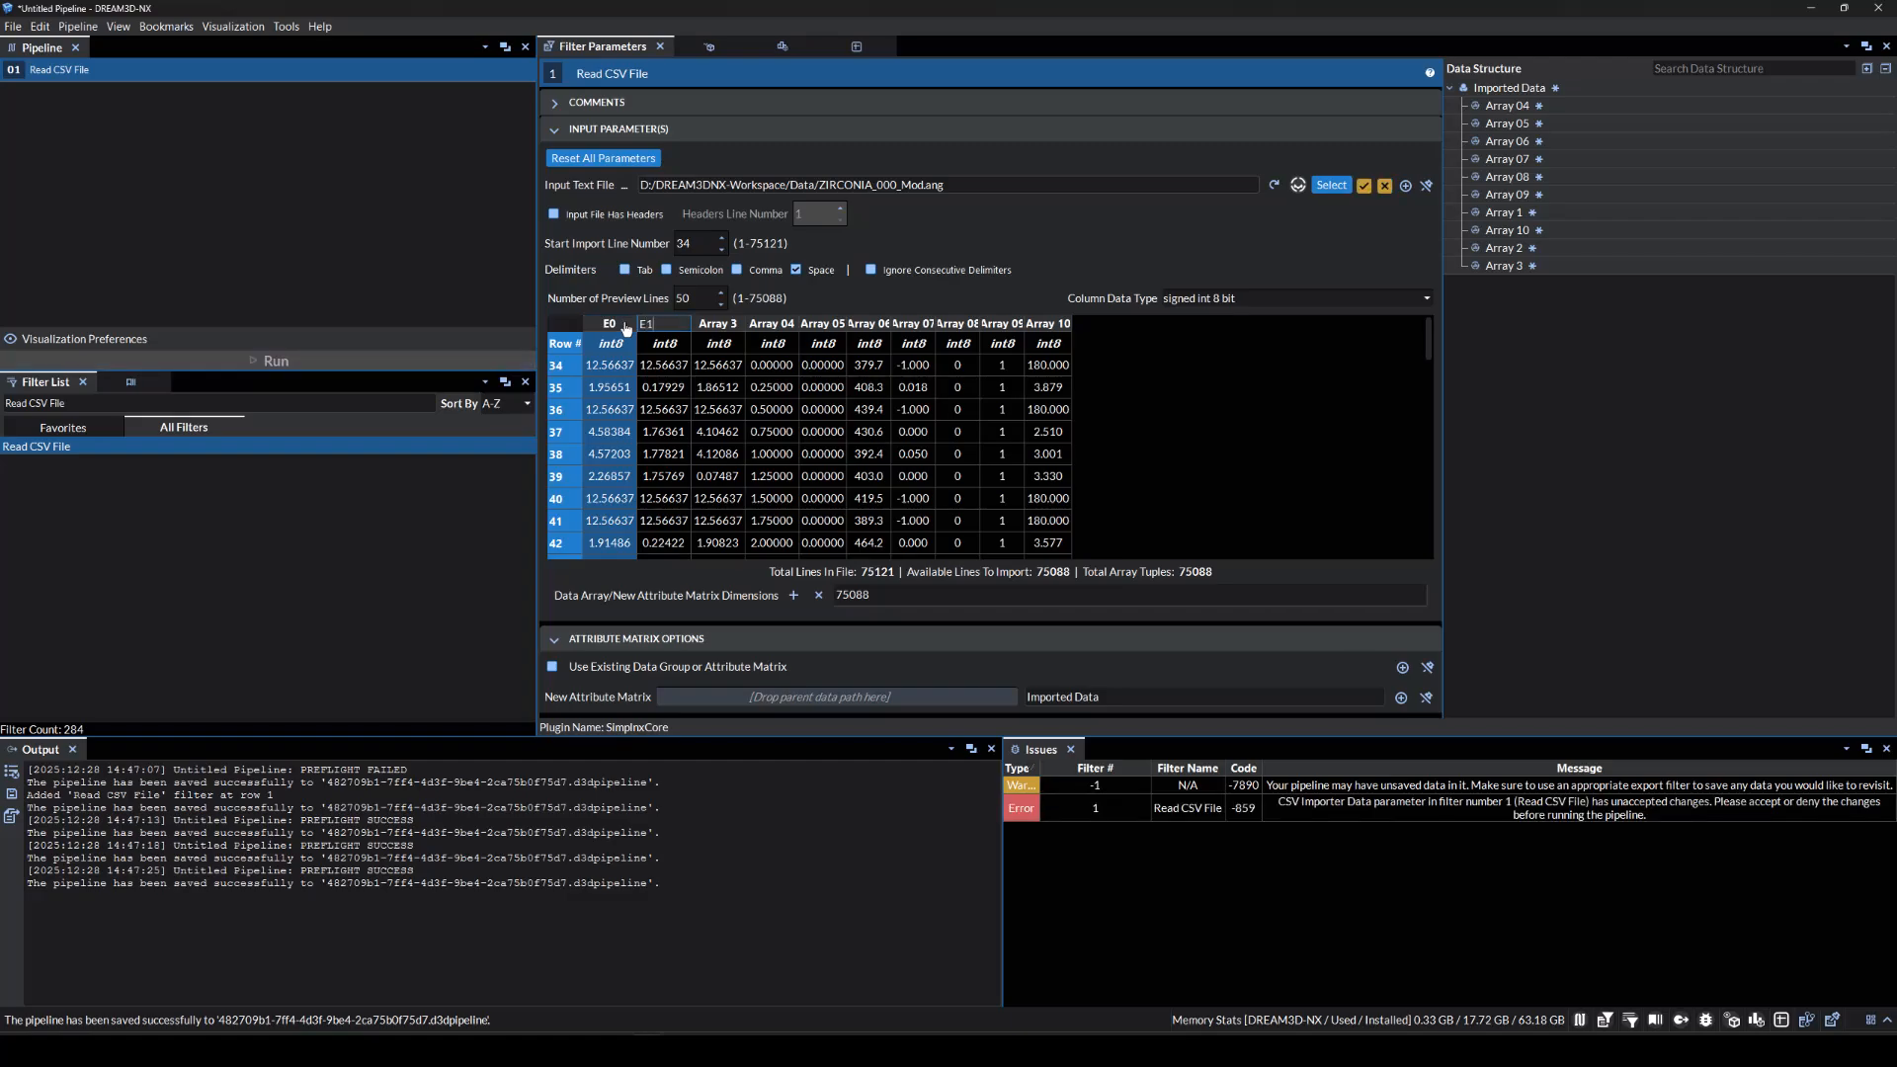
key("Tab")
type("E2")
key("Tab")
type("X")
key("Tab")
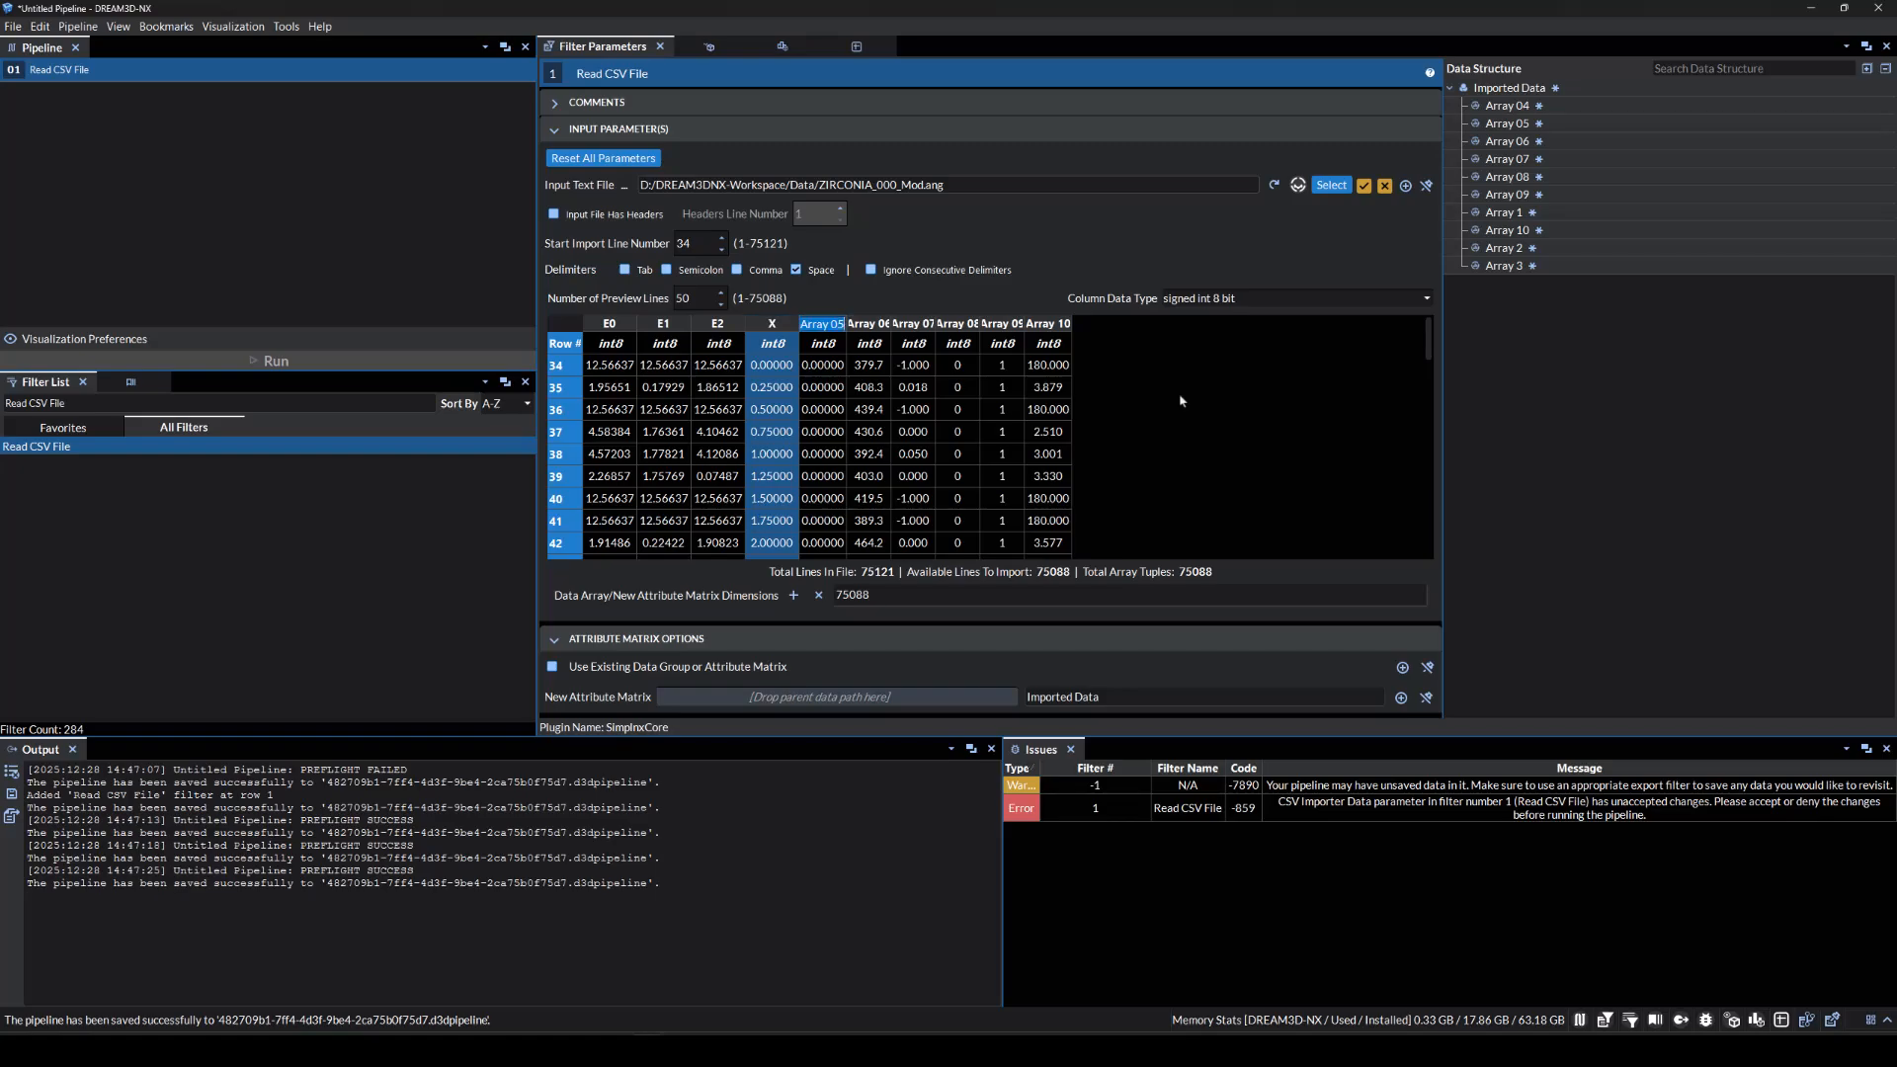
type("Y")
key("Tab")
type("IQ")
key("Tab")
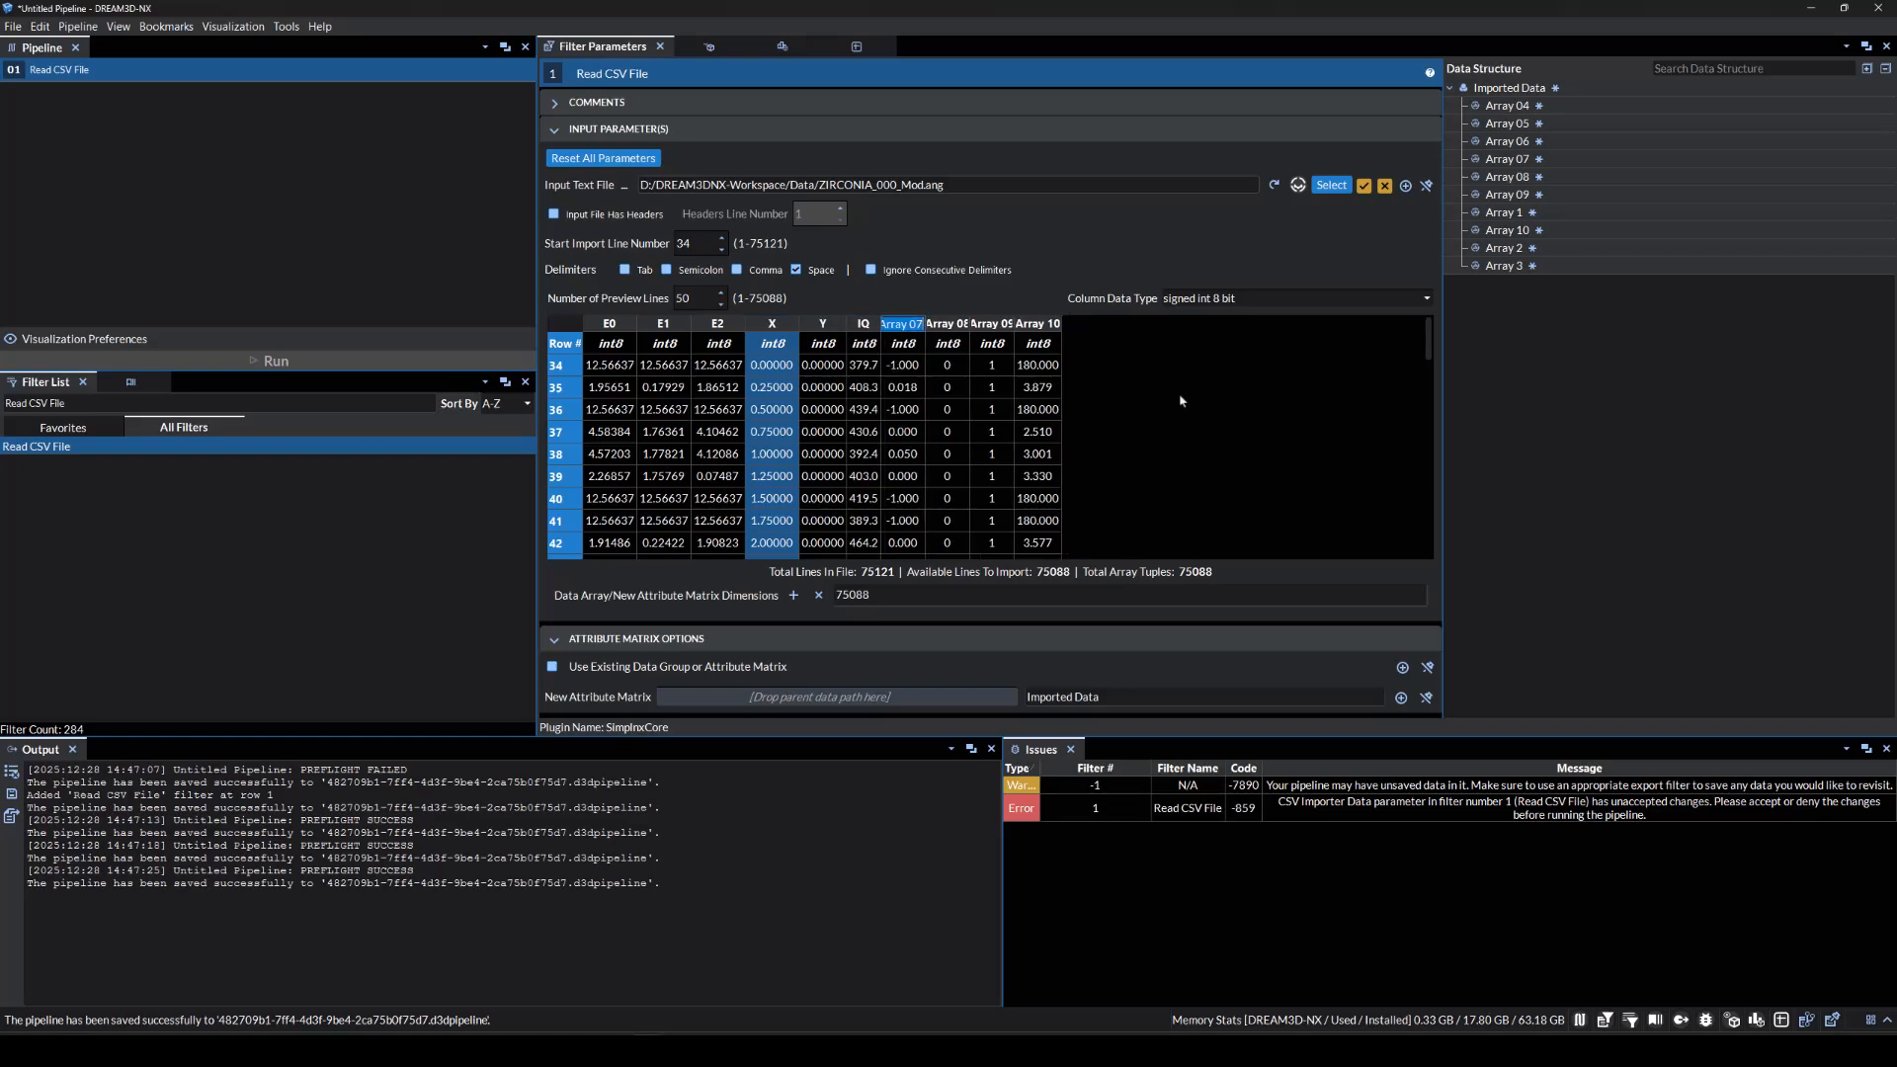
type("CI")
key("Tab")
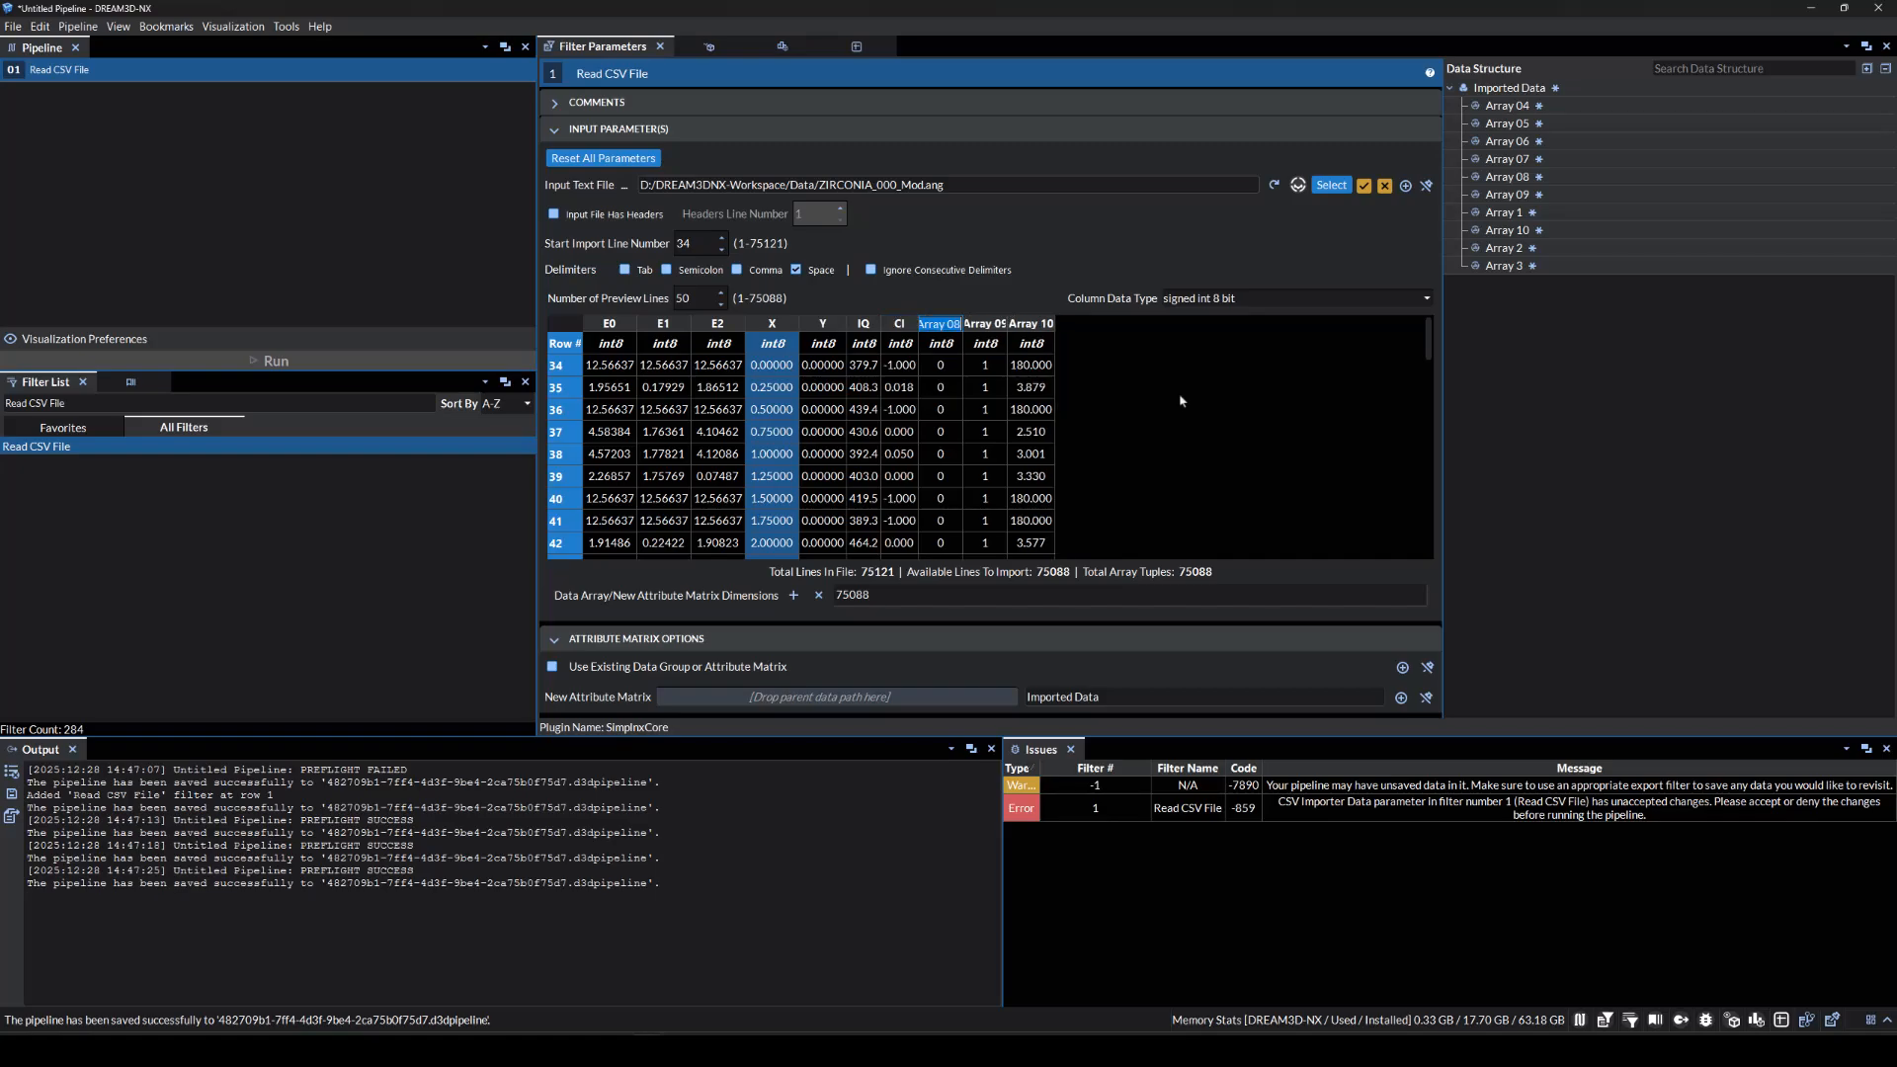
type("Phase")
key("Tab")
type("SEM Signal")
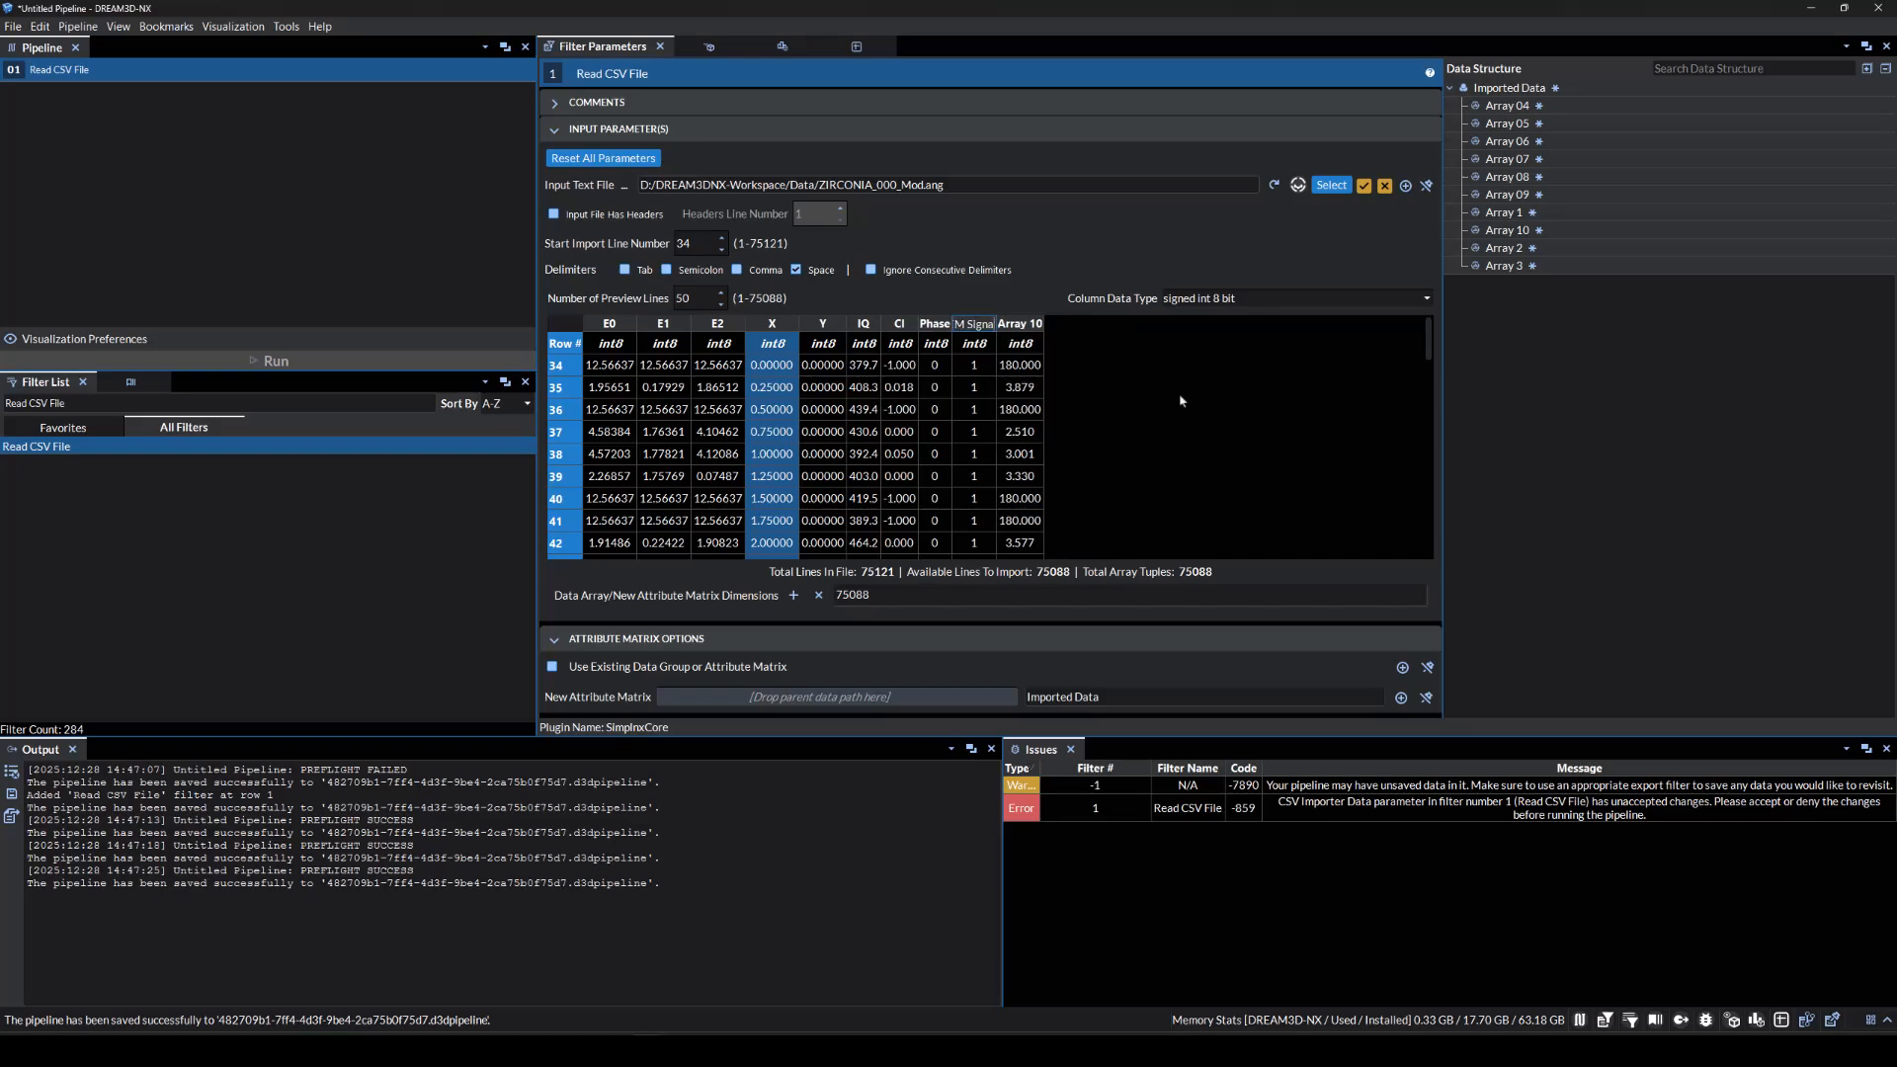
key("Tab")
type("Fit")
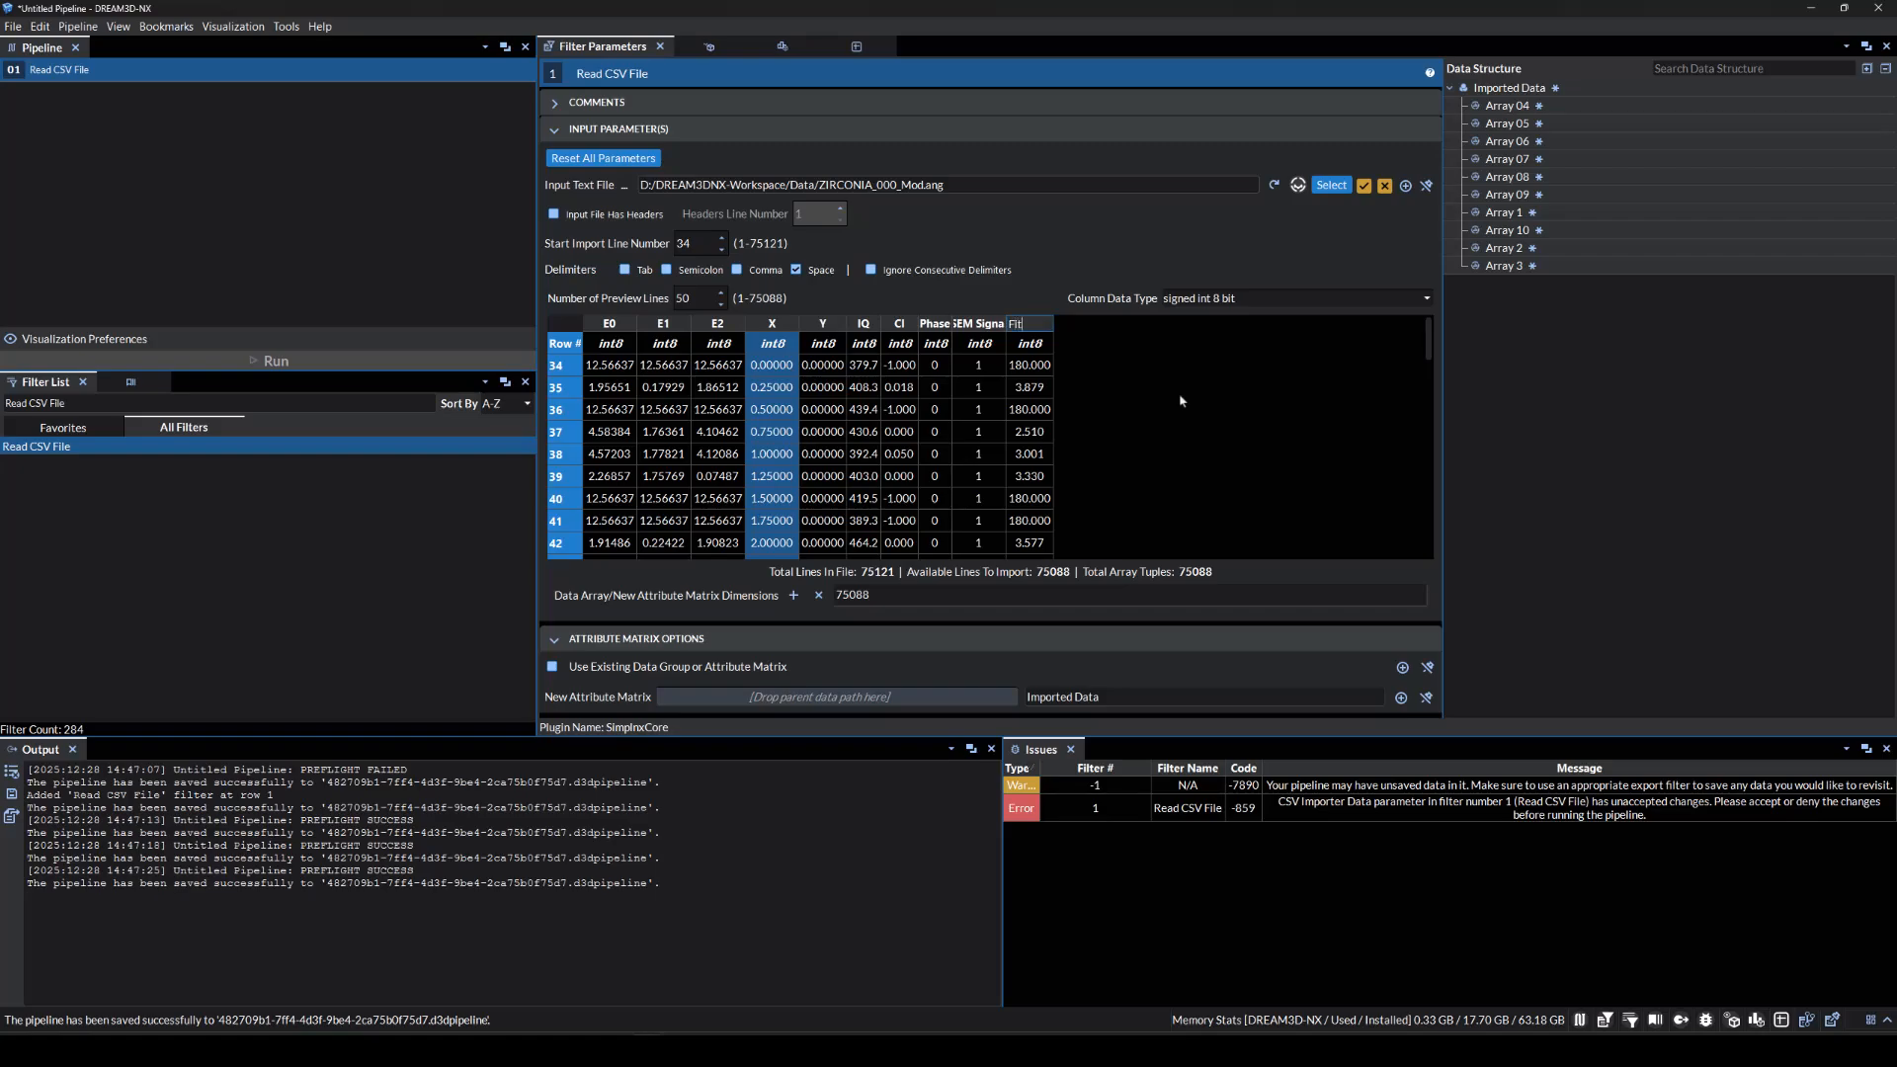
left_click(1180, 400)
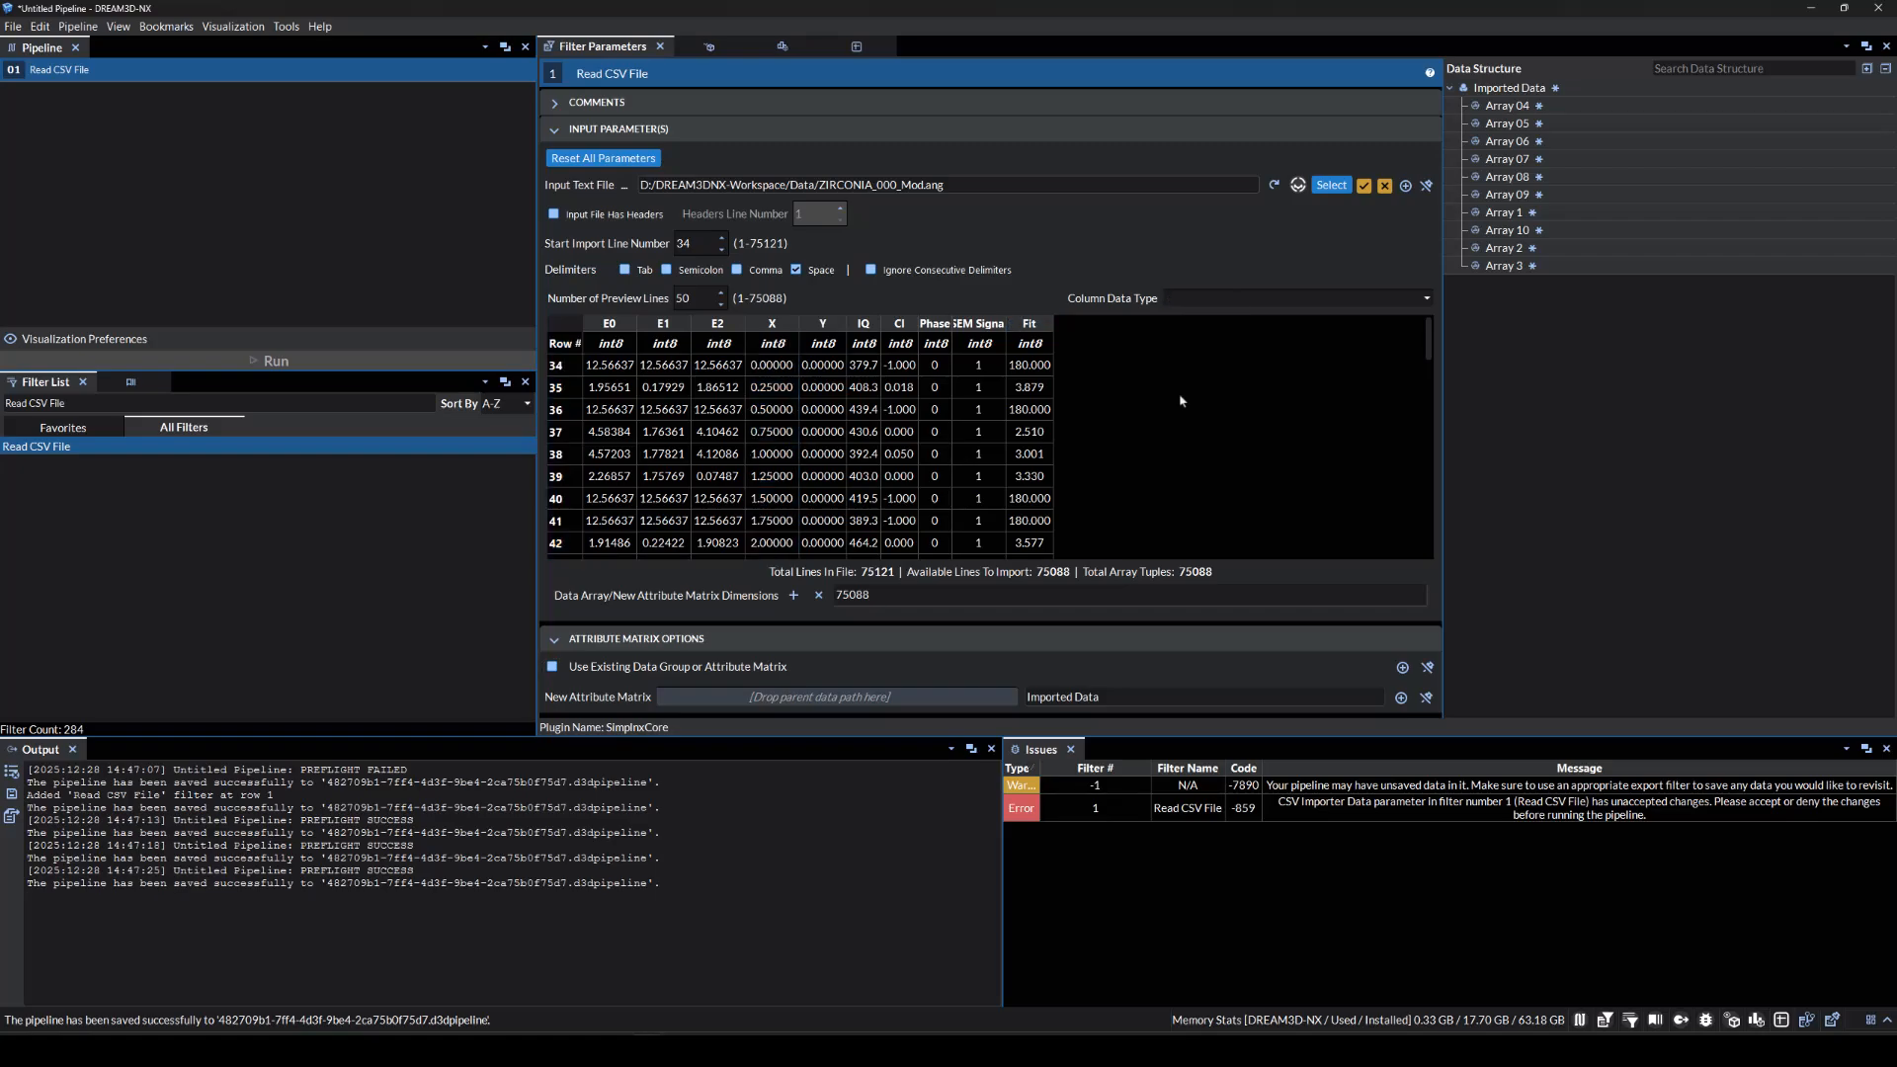
left_click(1363, 185)
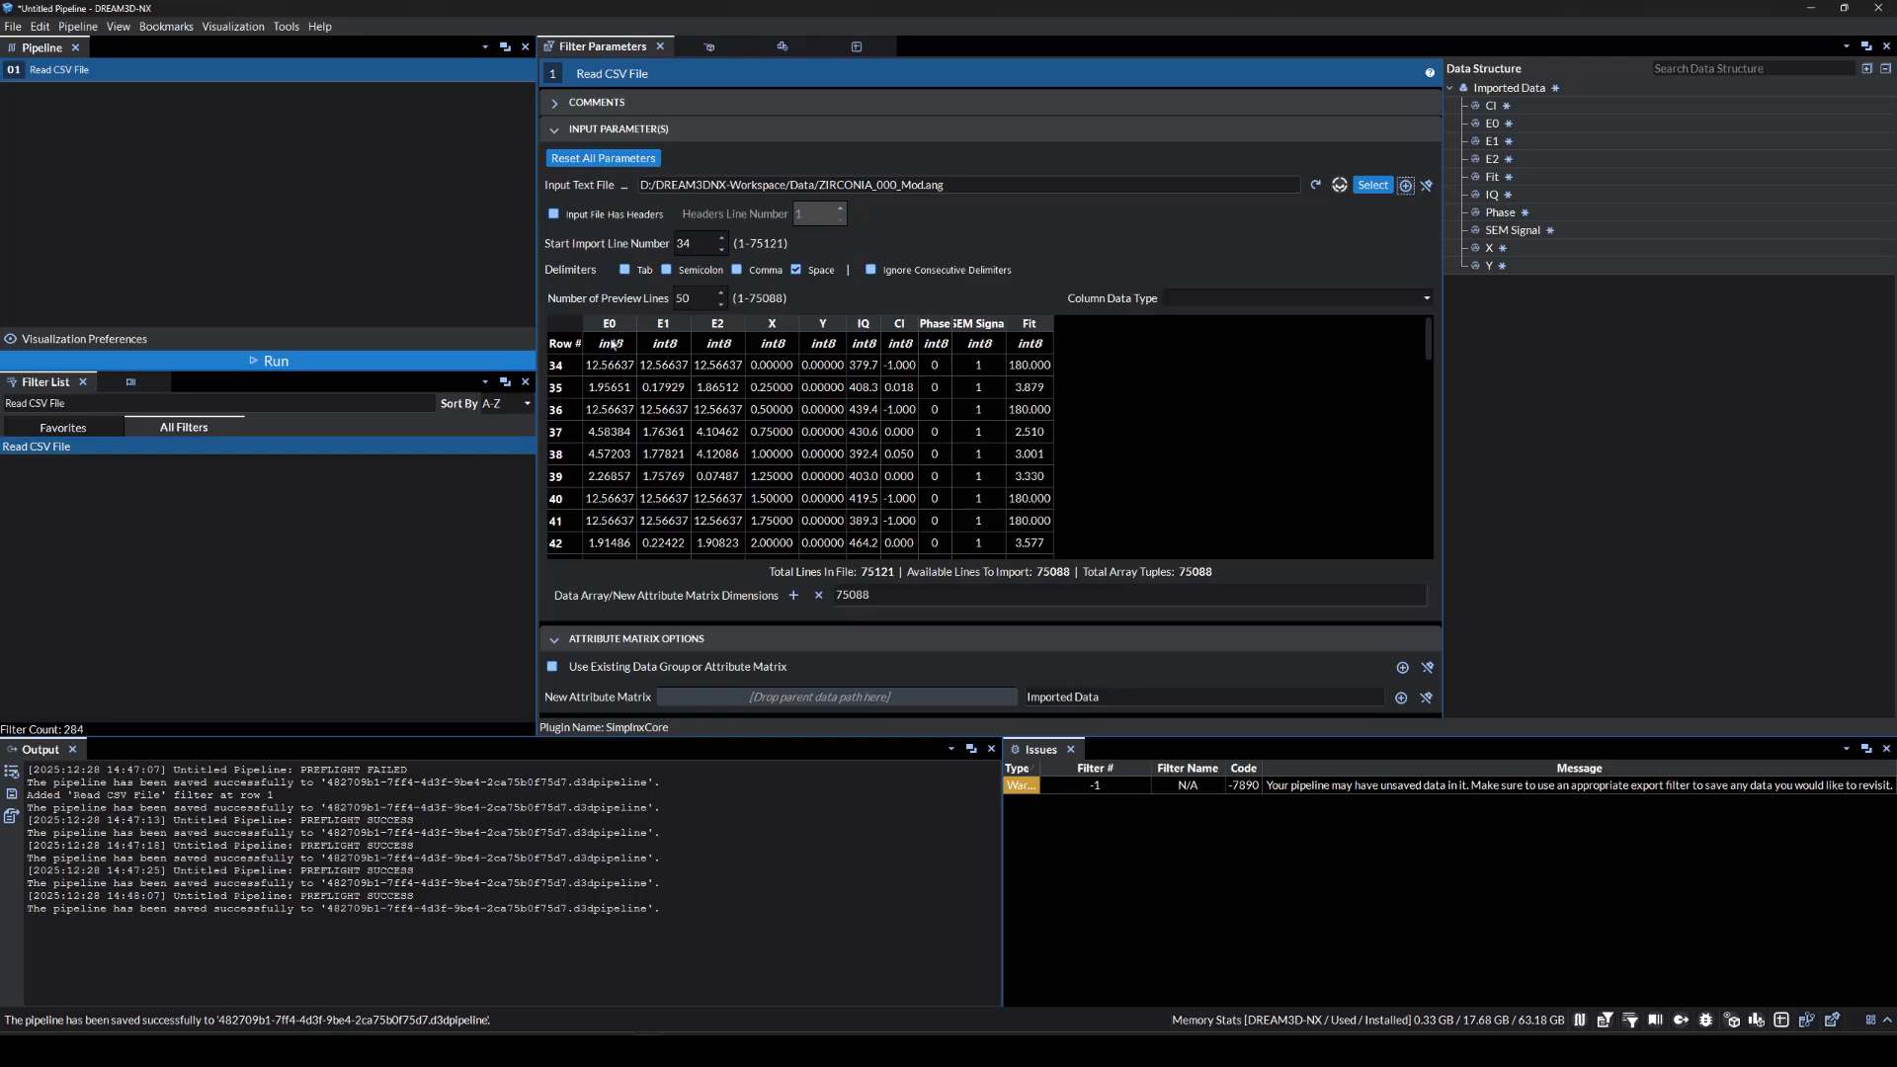
Set all ten imported columns to float 32 and accept.
left_click_drag(615, 340, 1098, 339)
left_click(1194, 305)
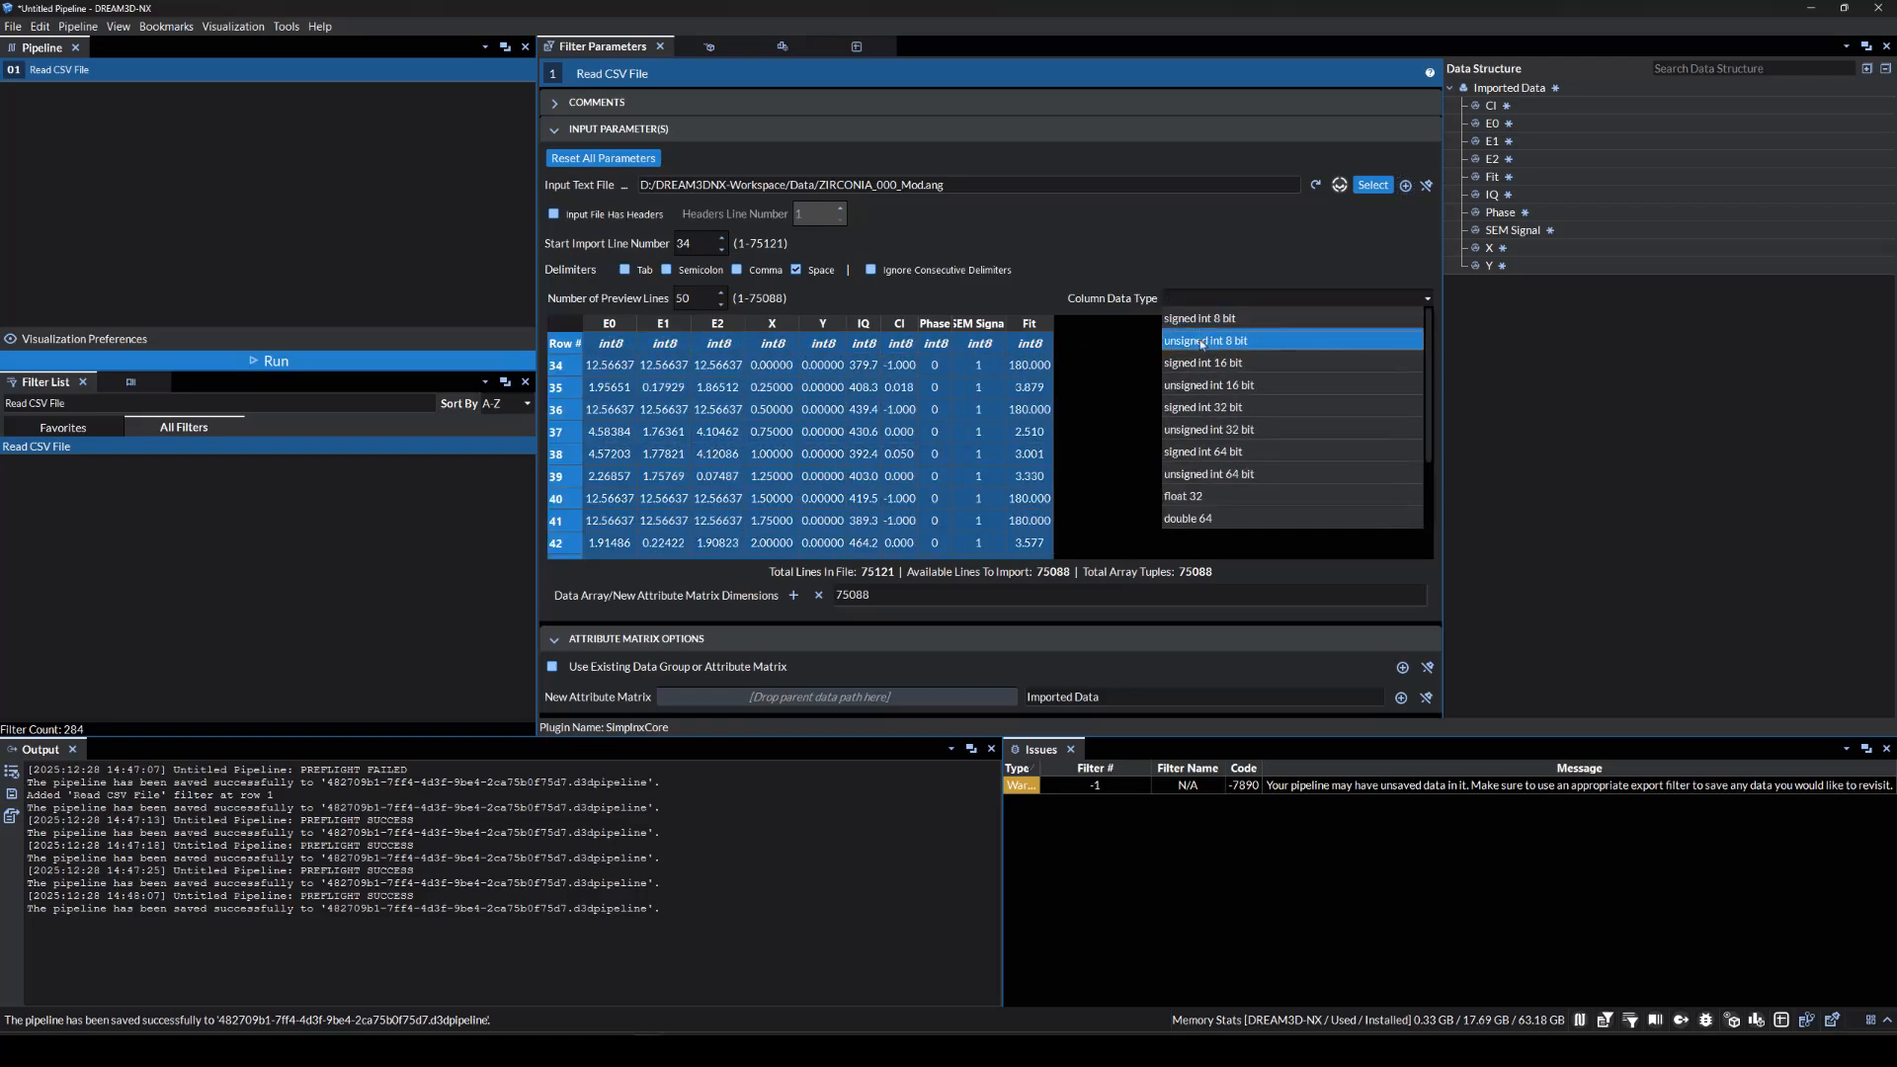
left_click(1204, 478)
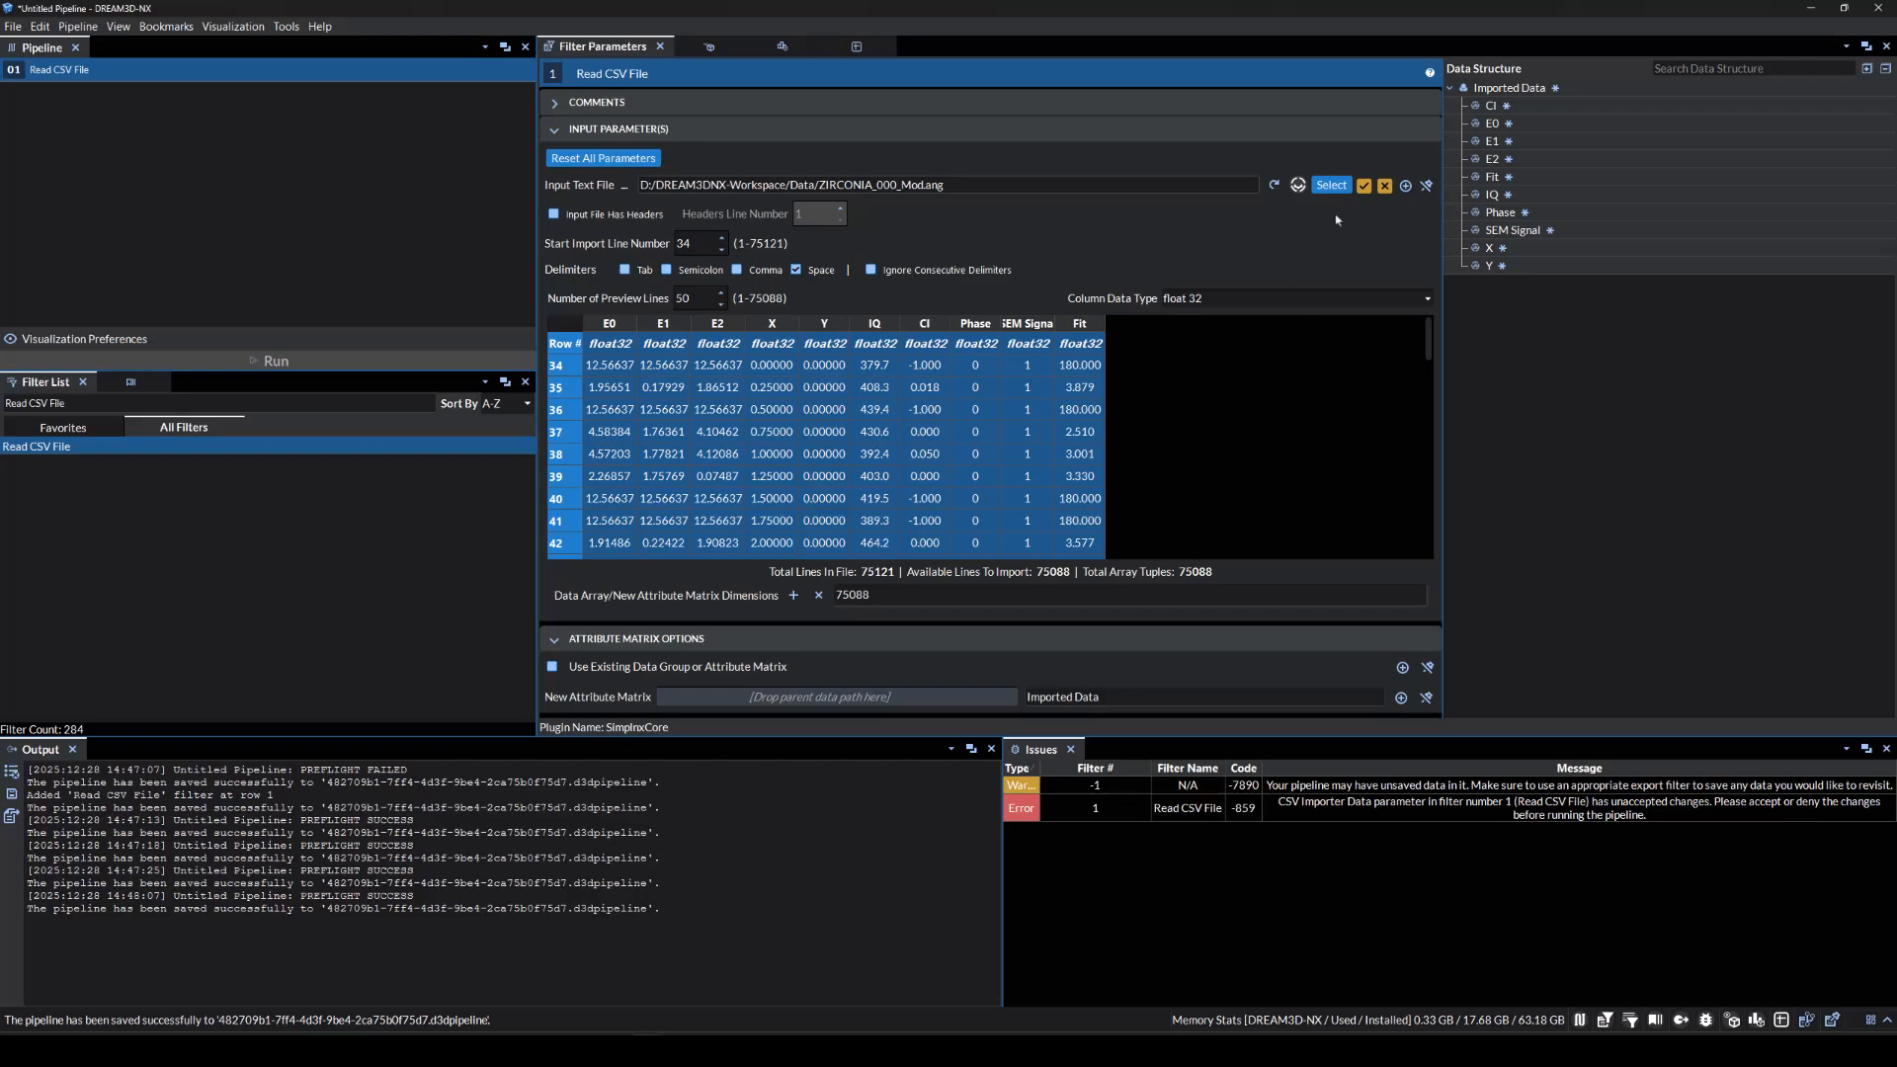
left_click(1363, 185)
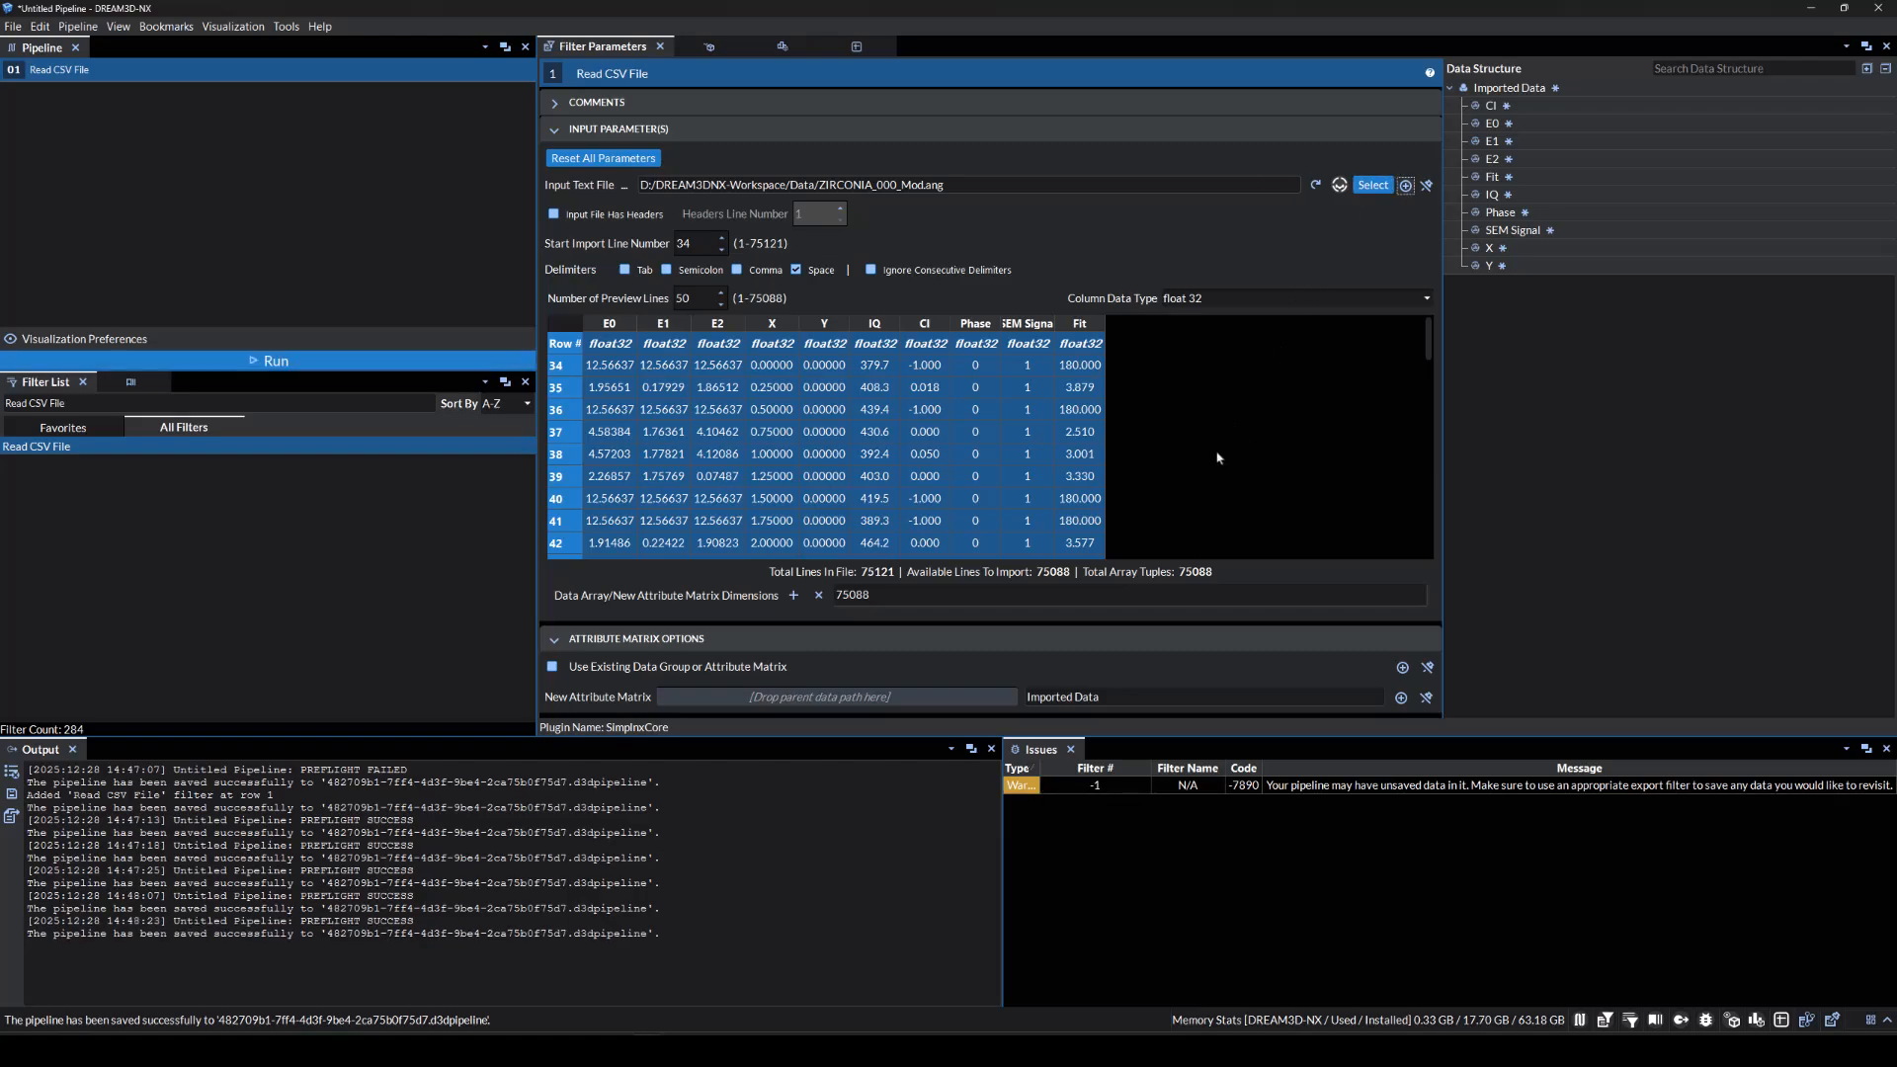
left_click(1166, 516)
Add the Create Data Array filter to the pipeline.
left_click(202, 396)
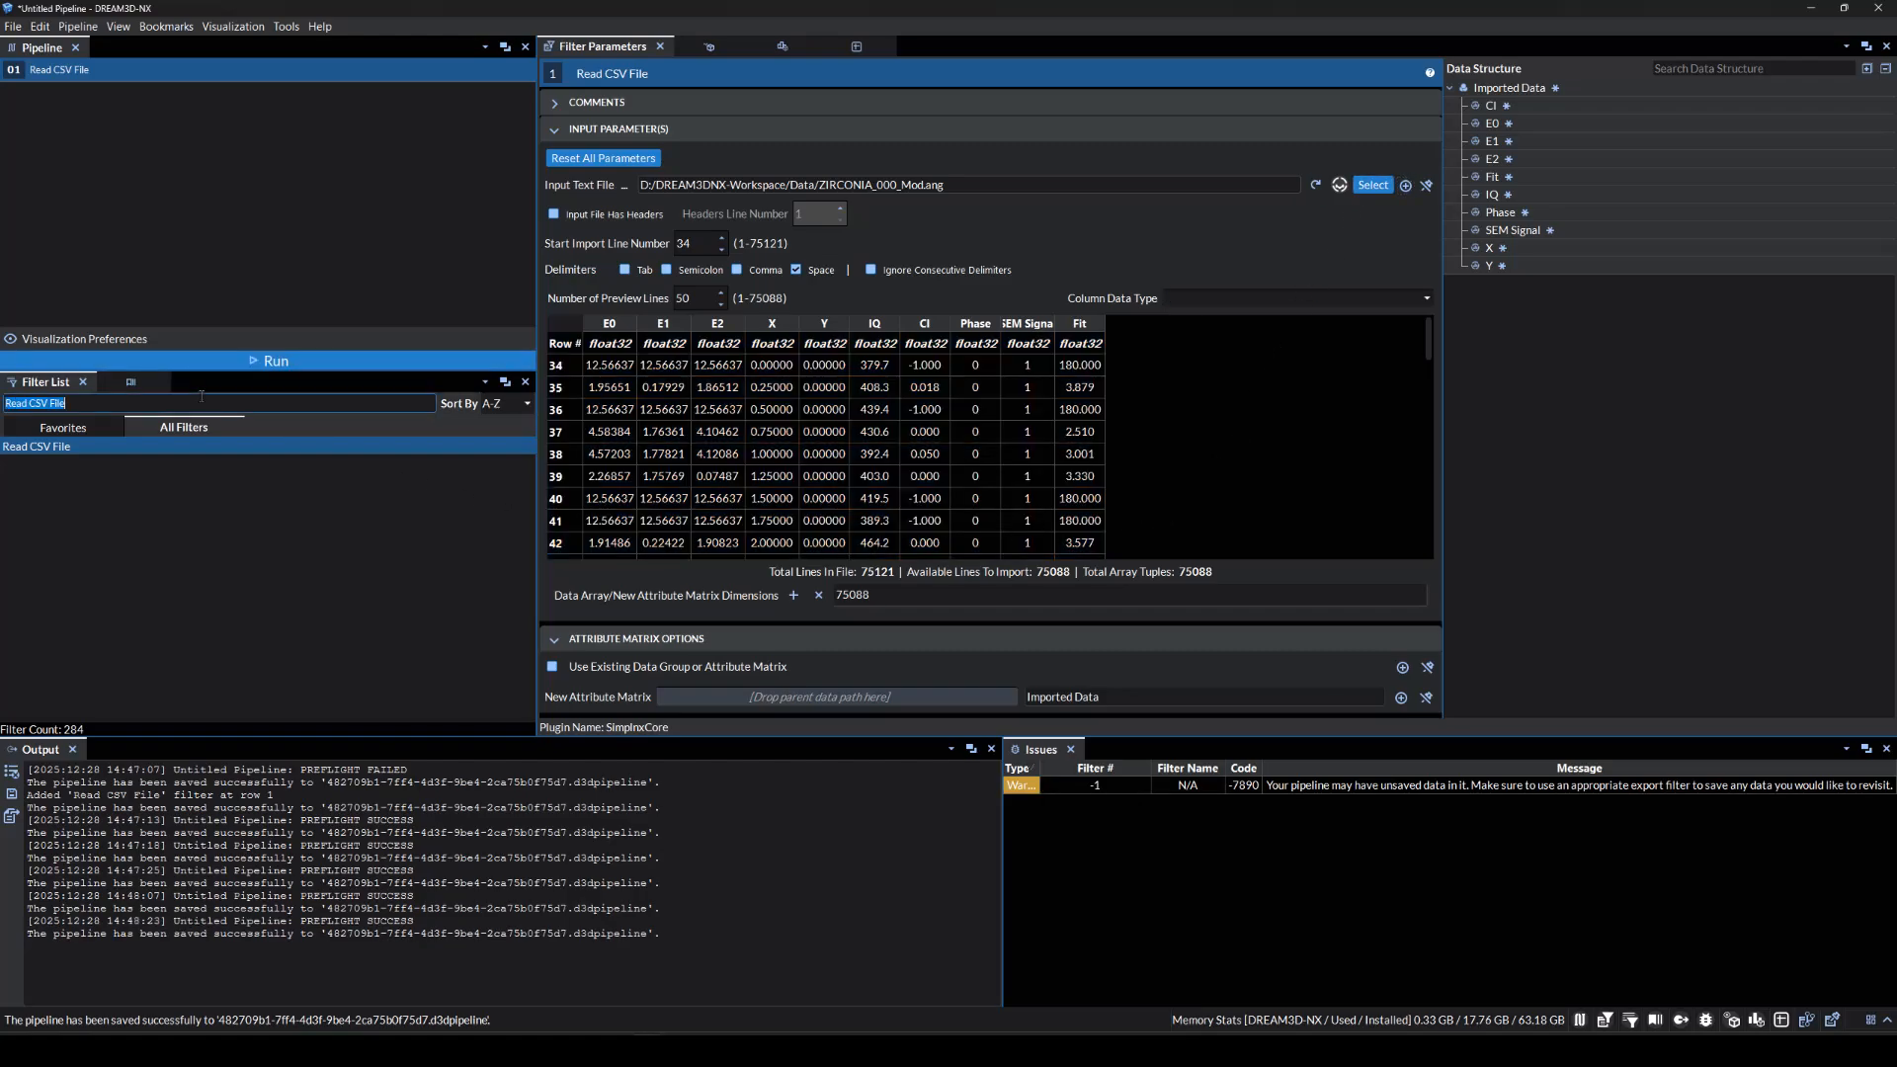
type("Crea")
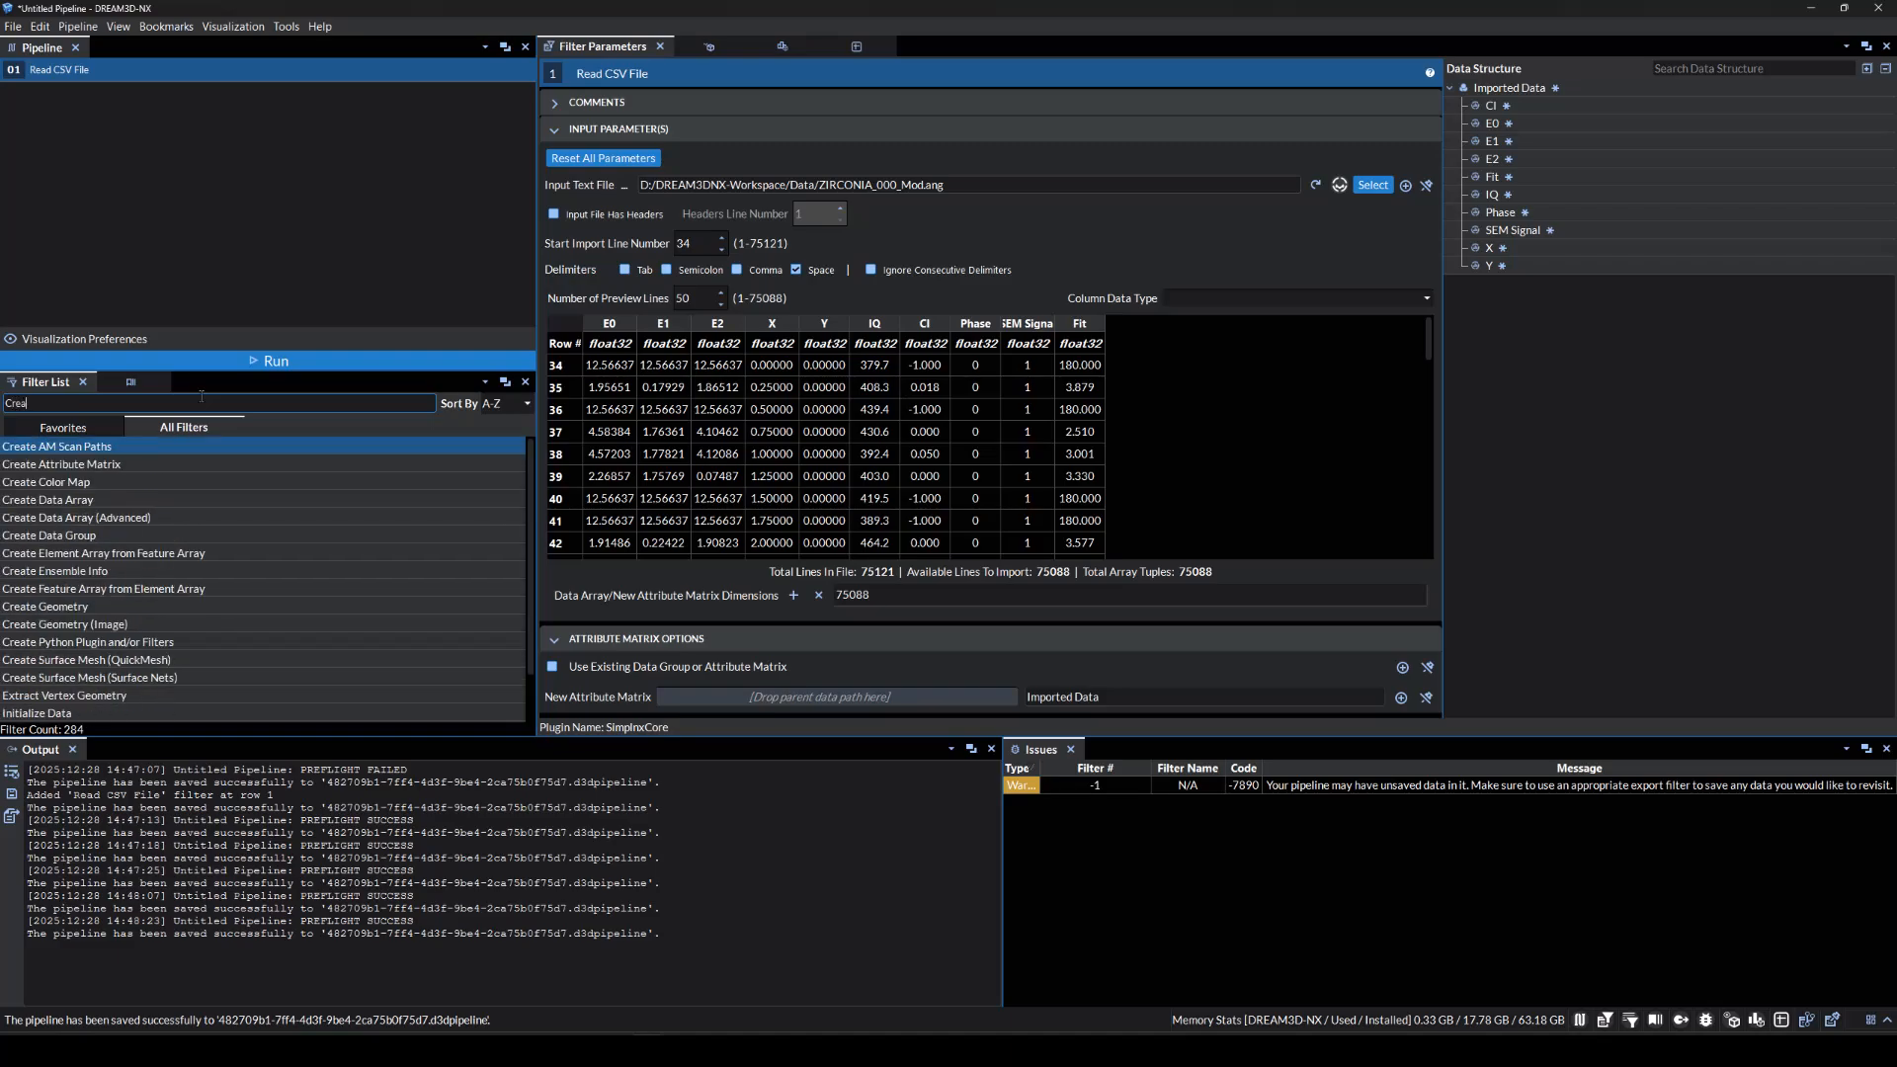
type("te Data Array")
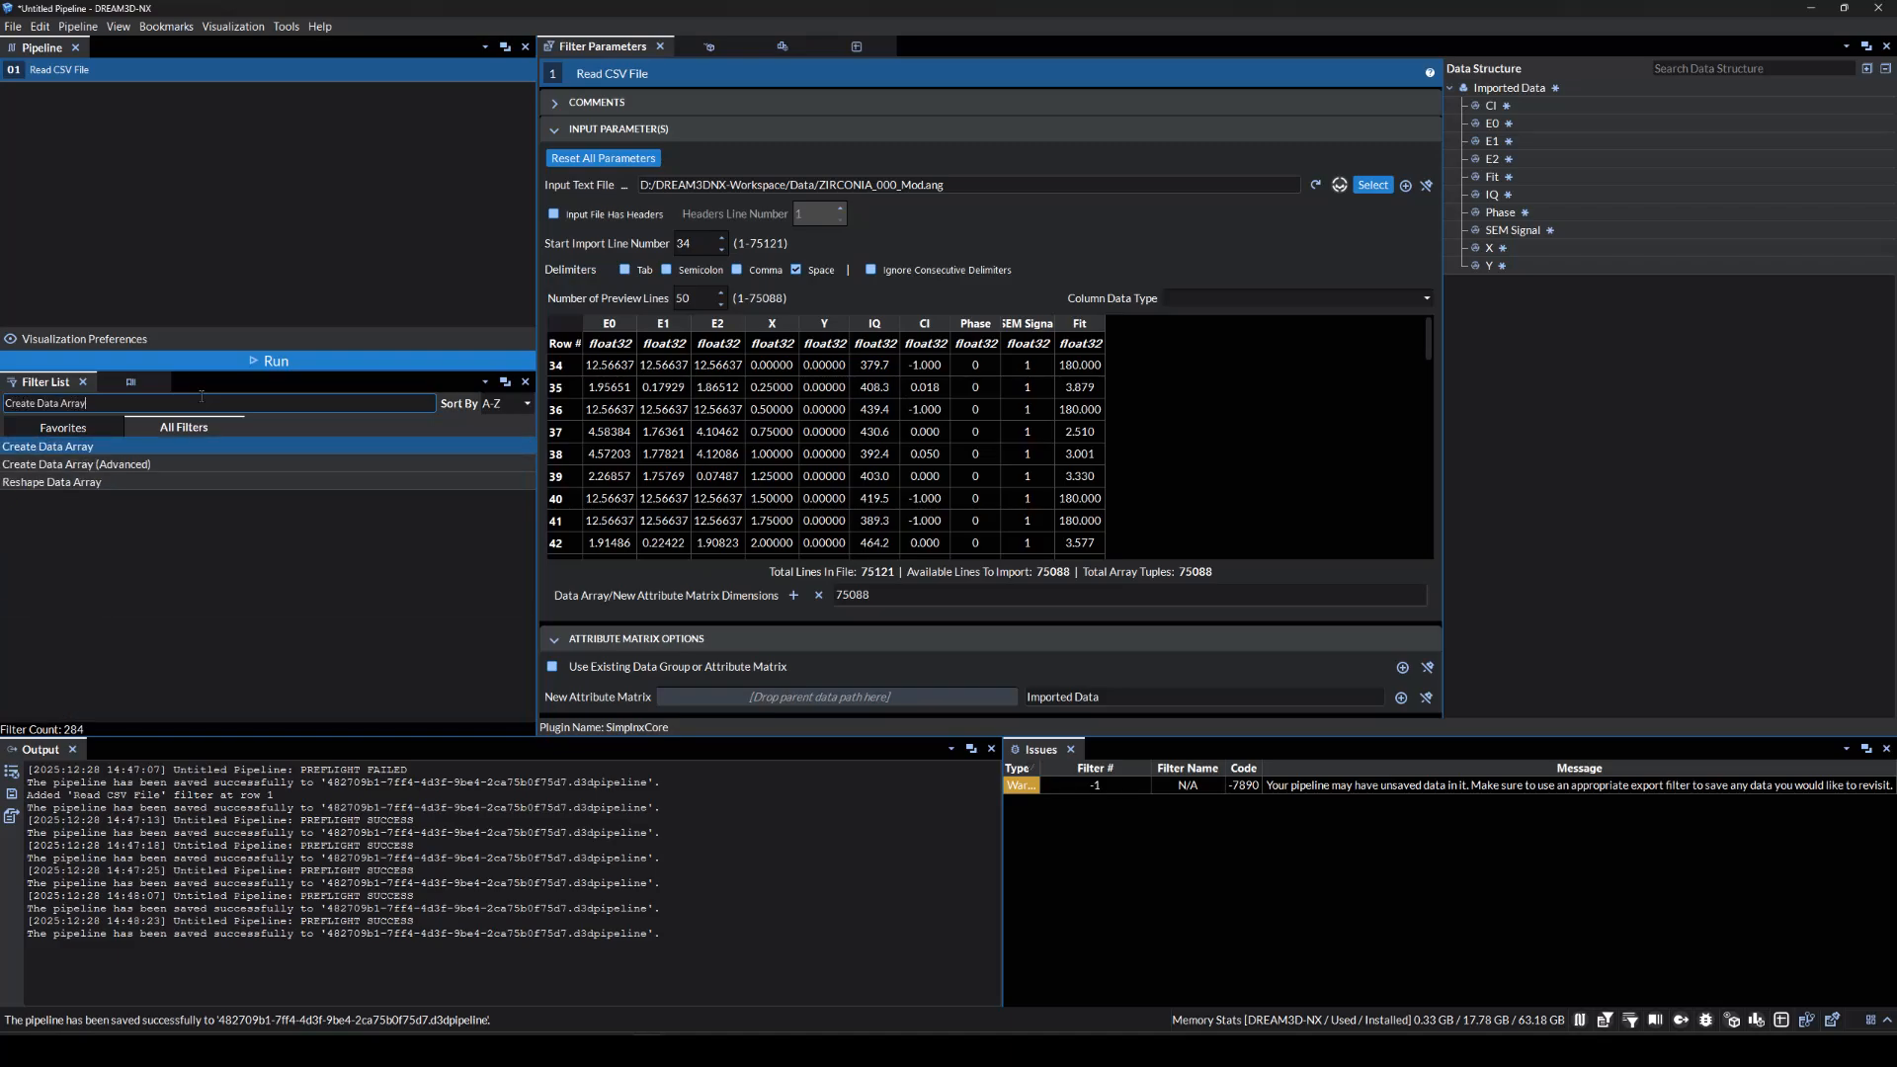
double_click(140, 445)
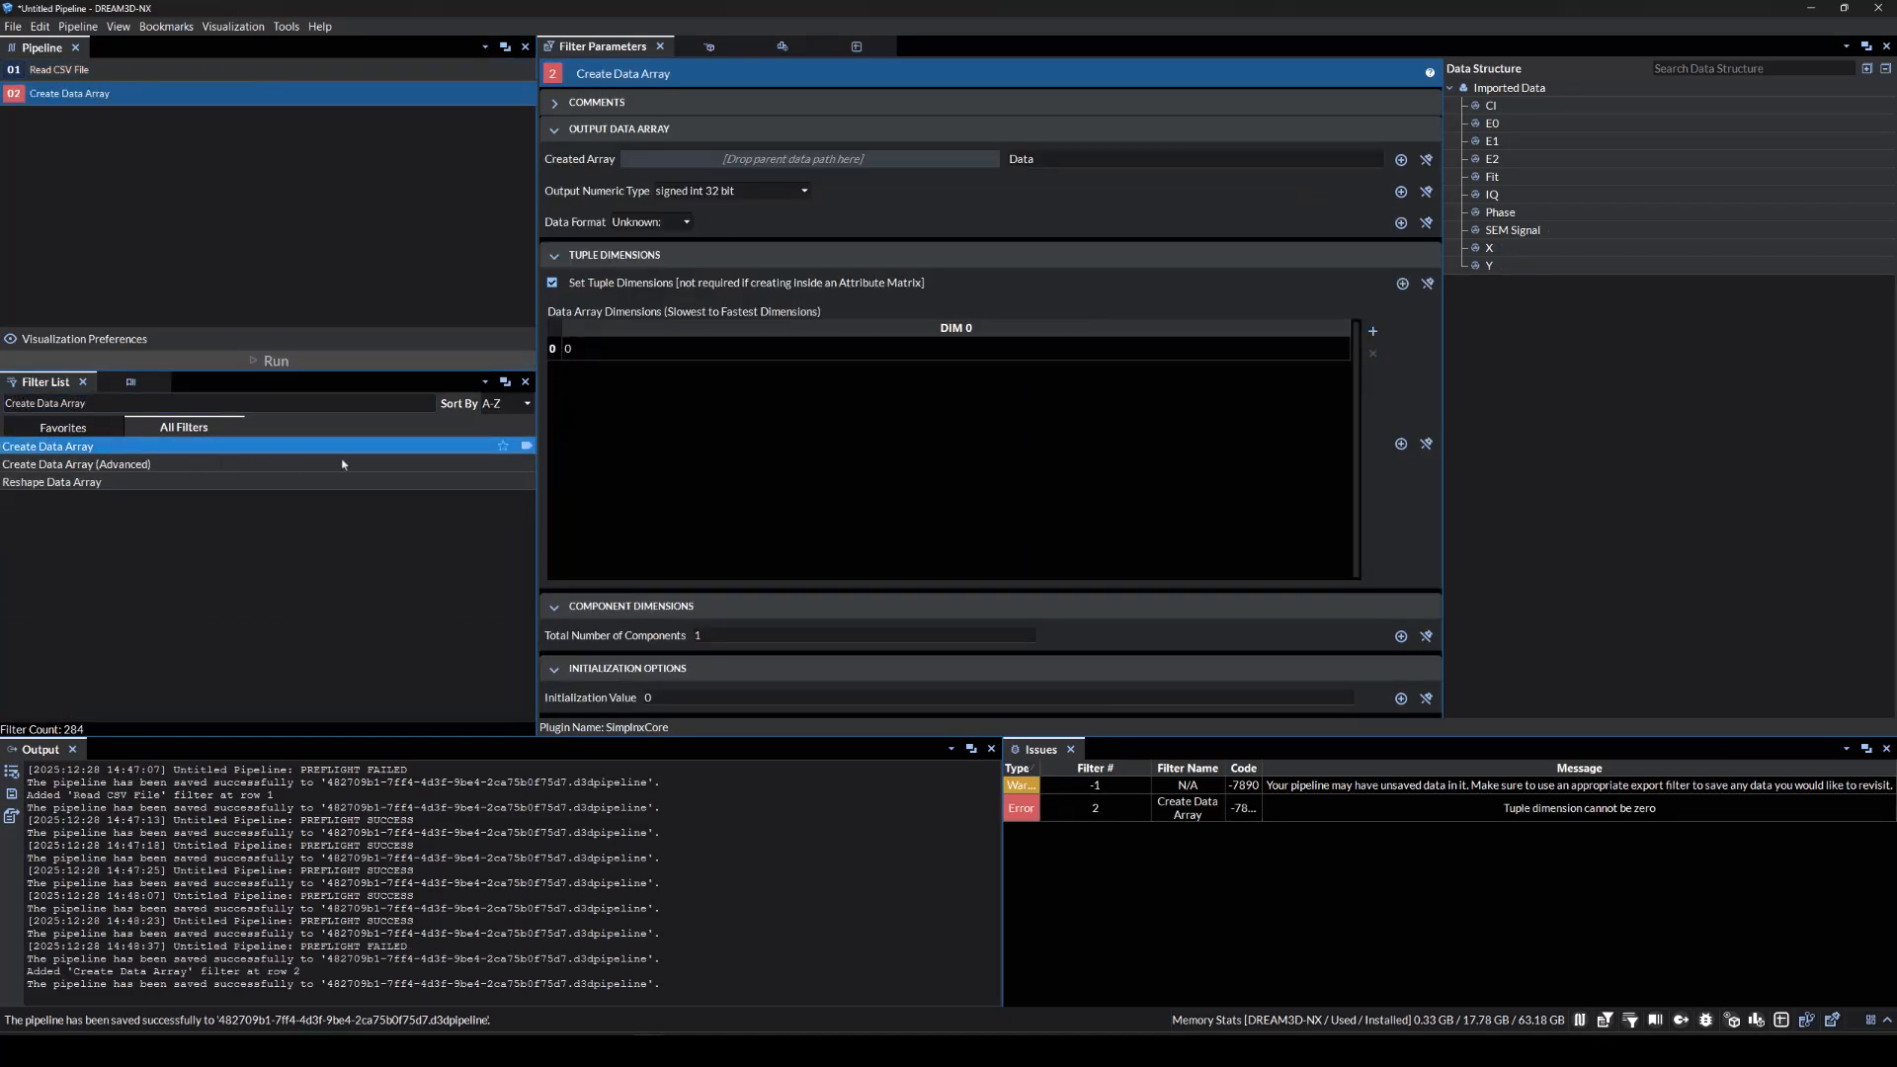
Make the new array a float 32 named Z inside Imported Data.
left_click(1545, 91)
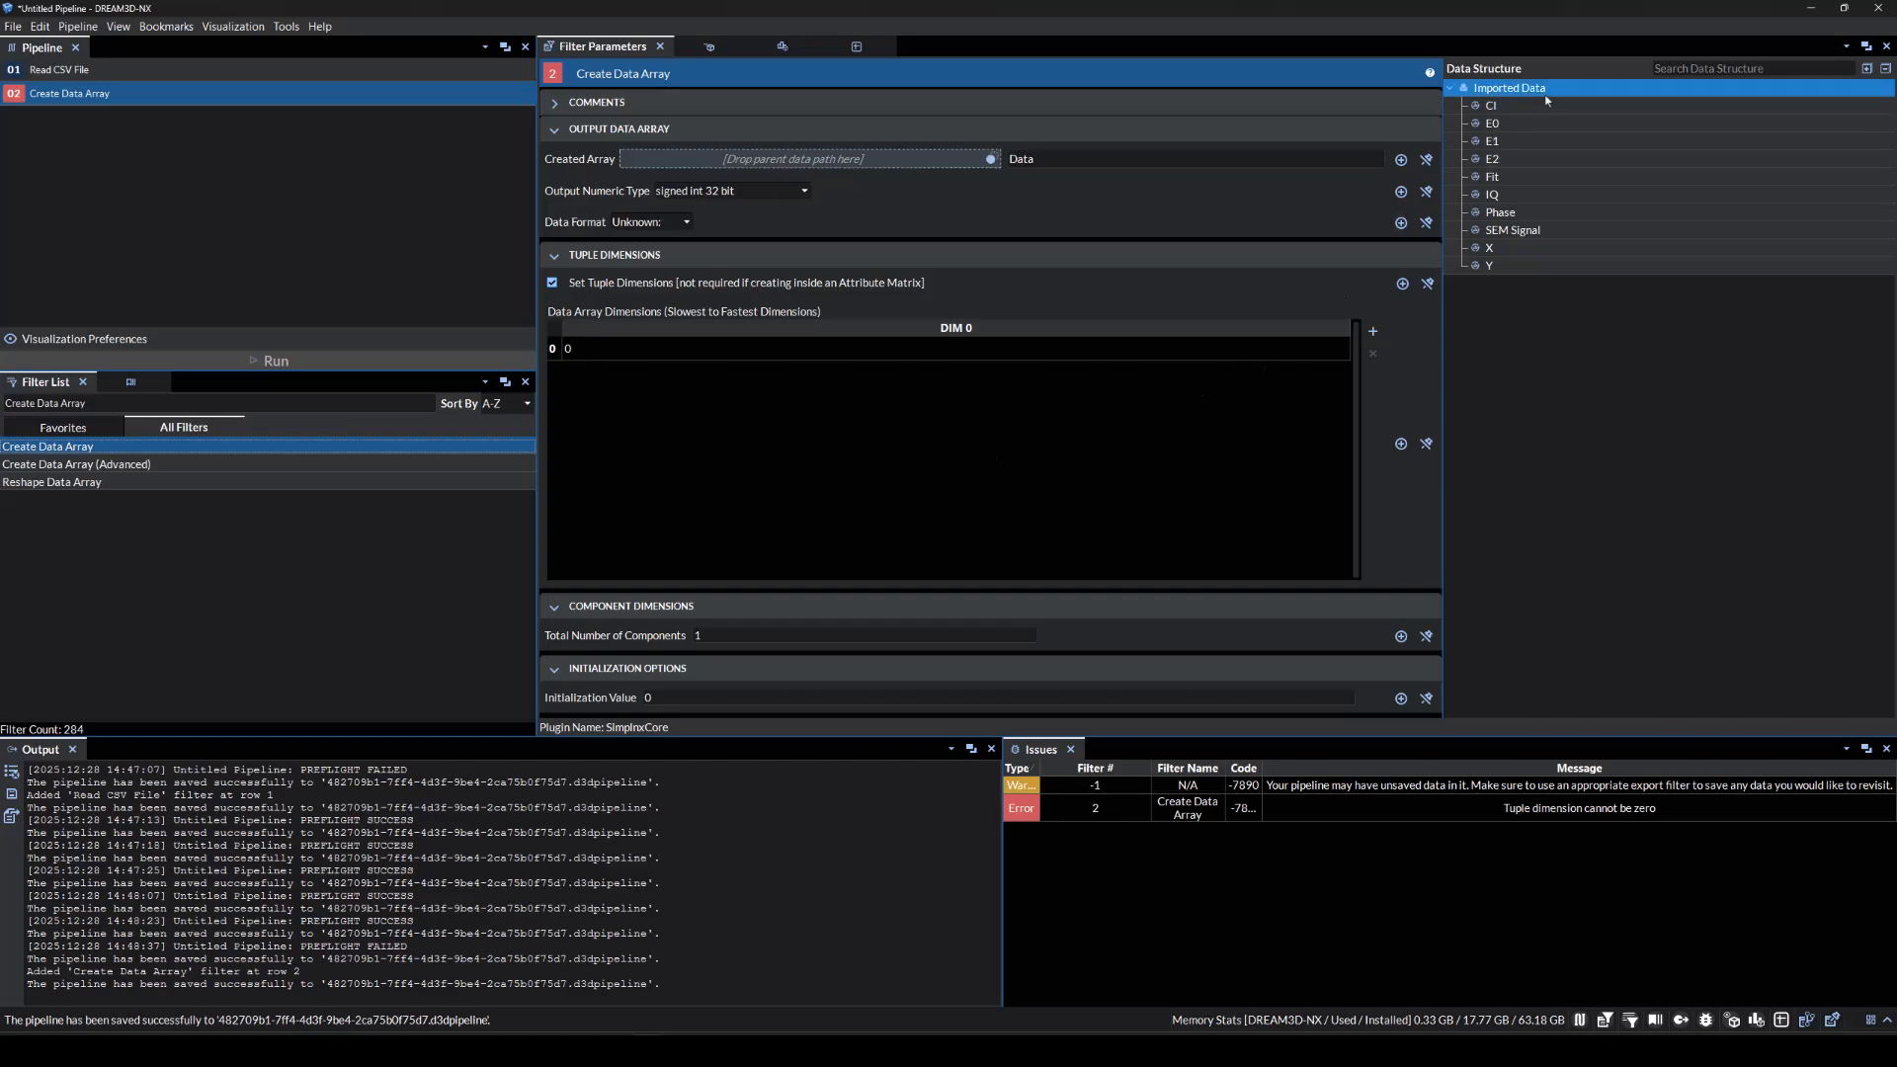
left_click_drag(1546, 96, 876, 166)
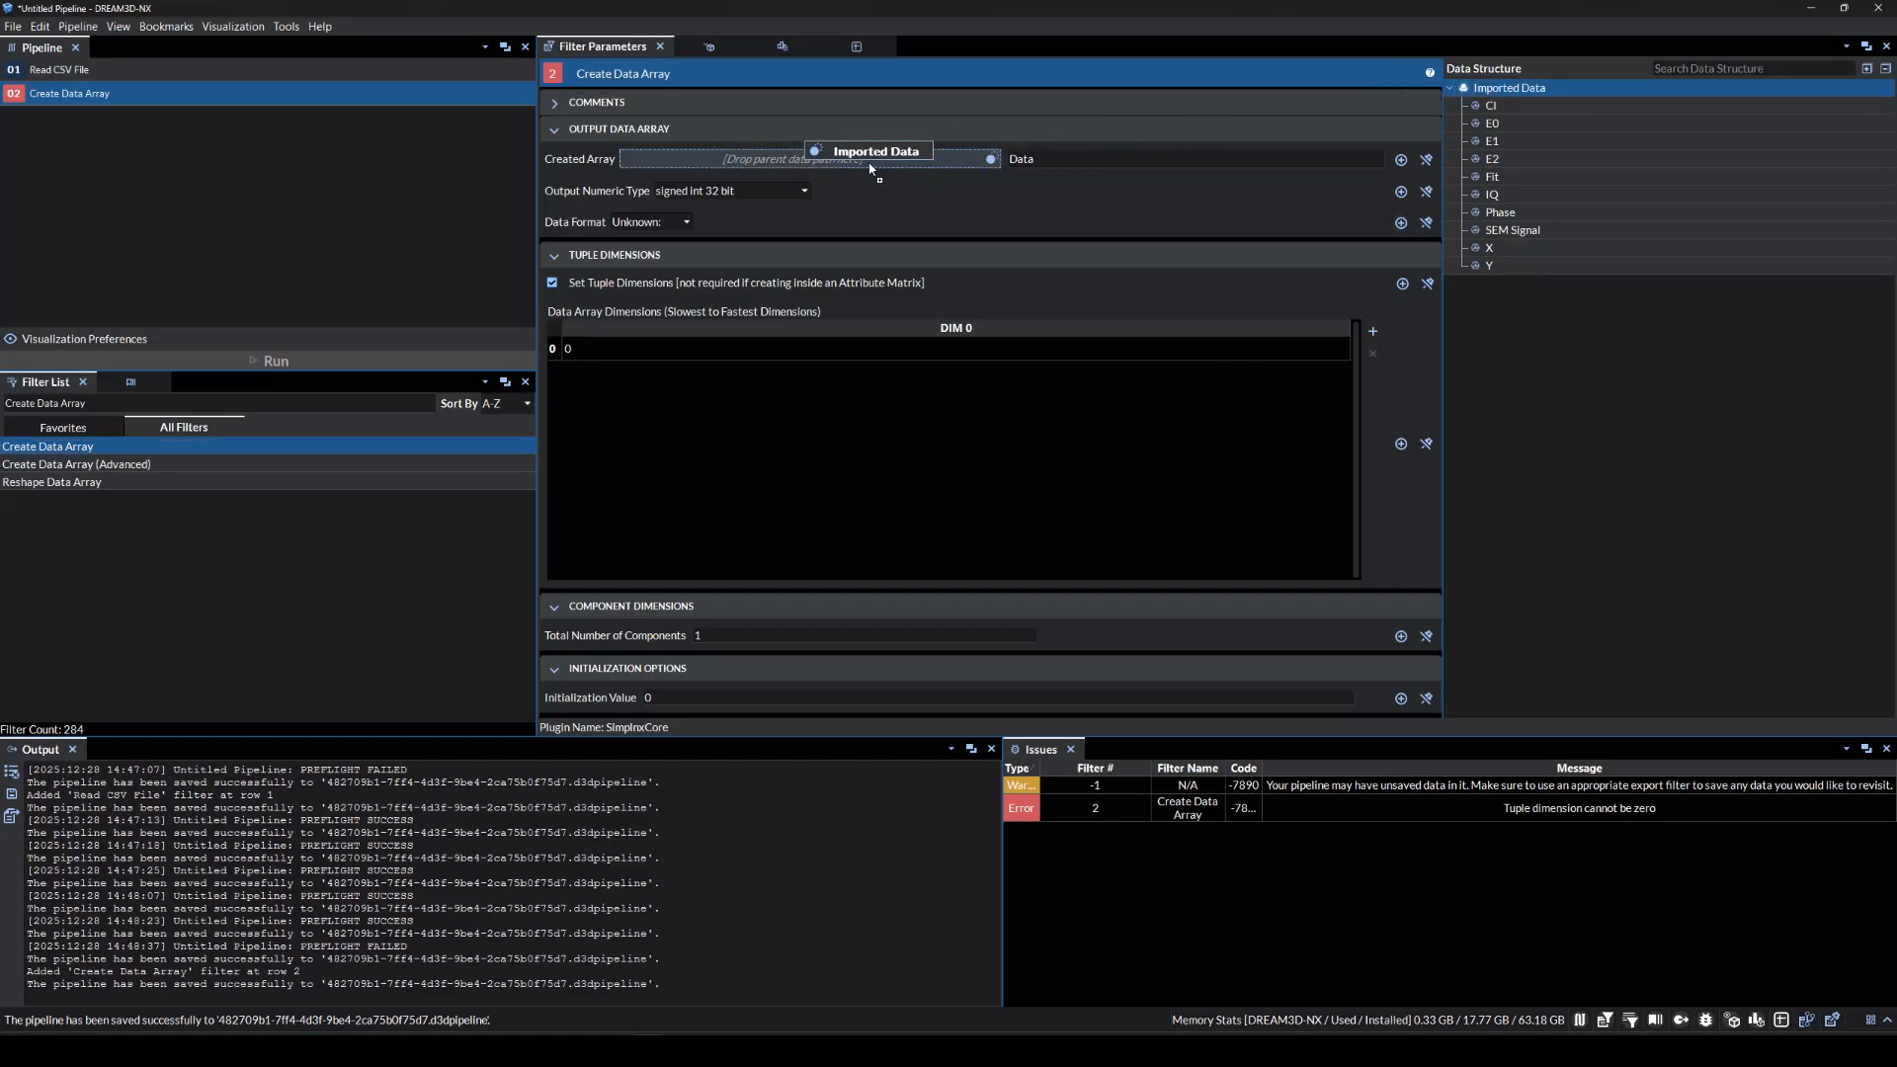
left_click(1049, 158)
key("ctrl+a")
type("Z")
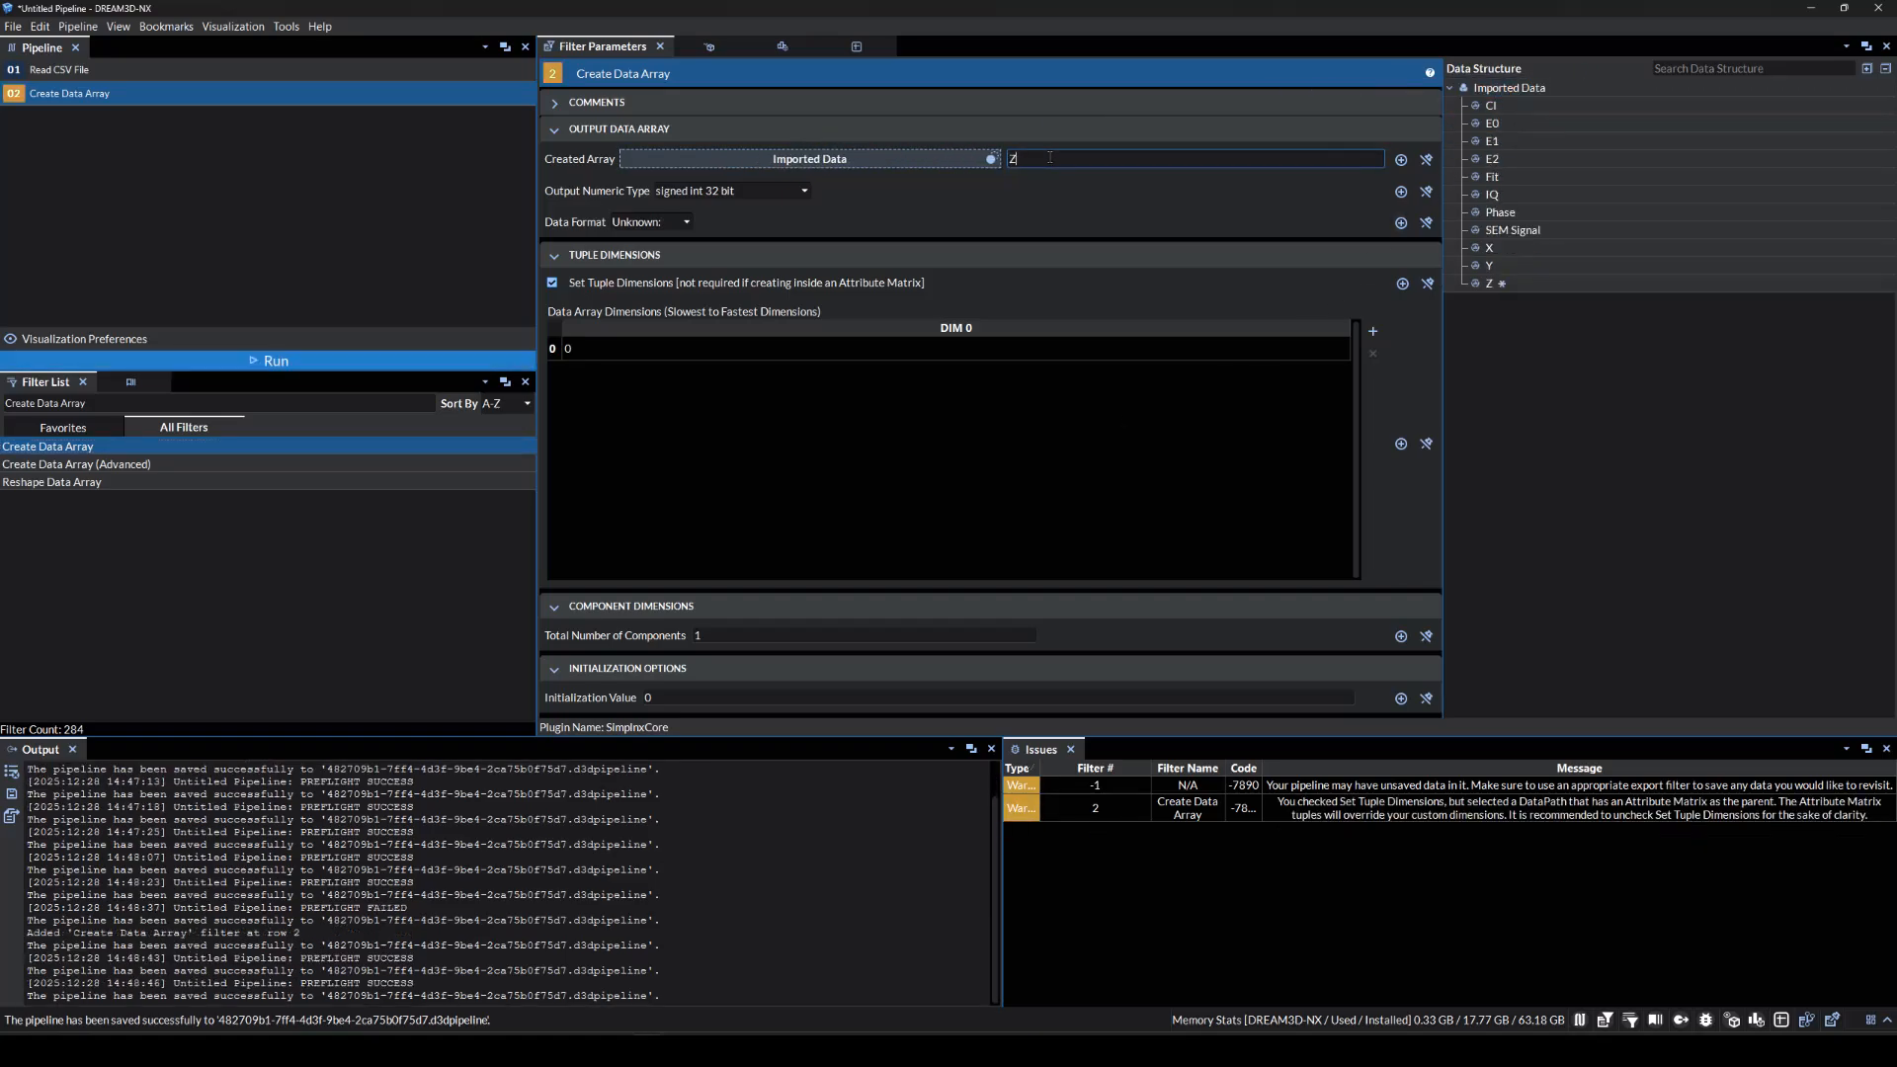
left_click(967, 215)
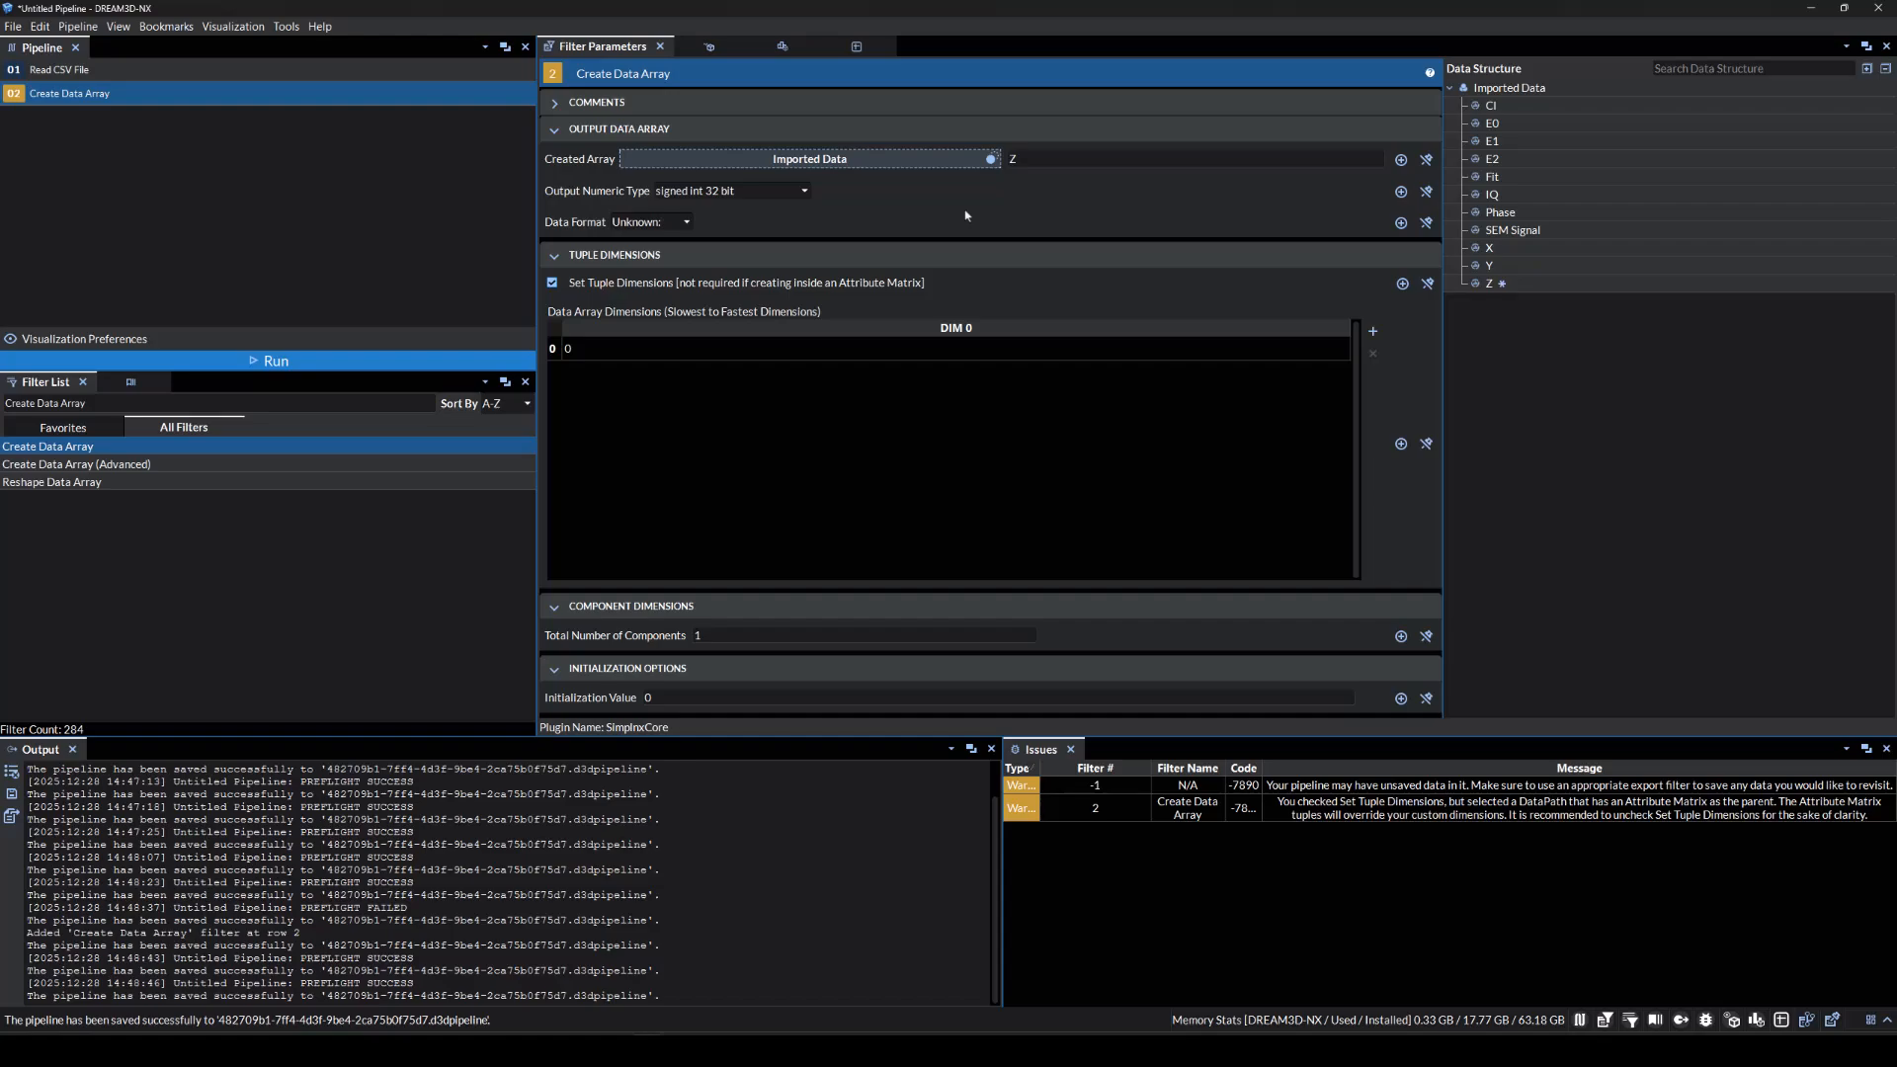
left_click(741, 191)
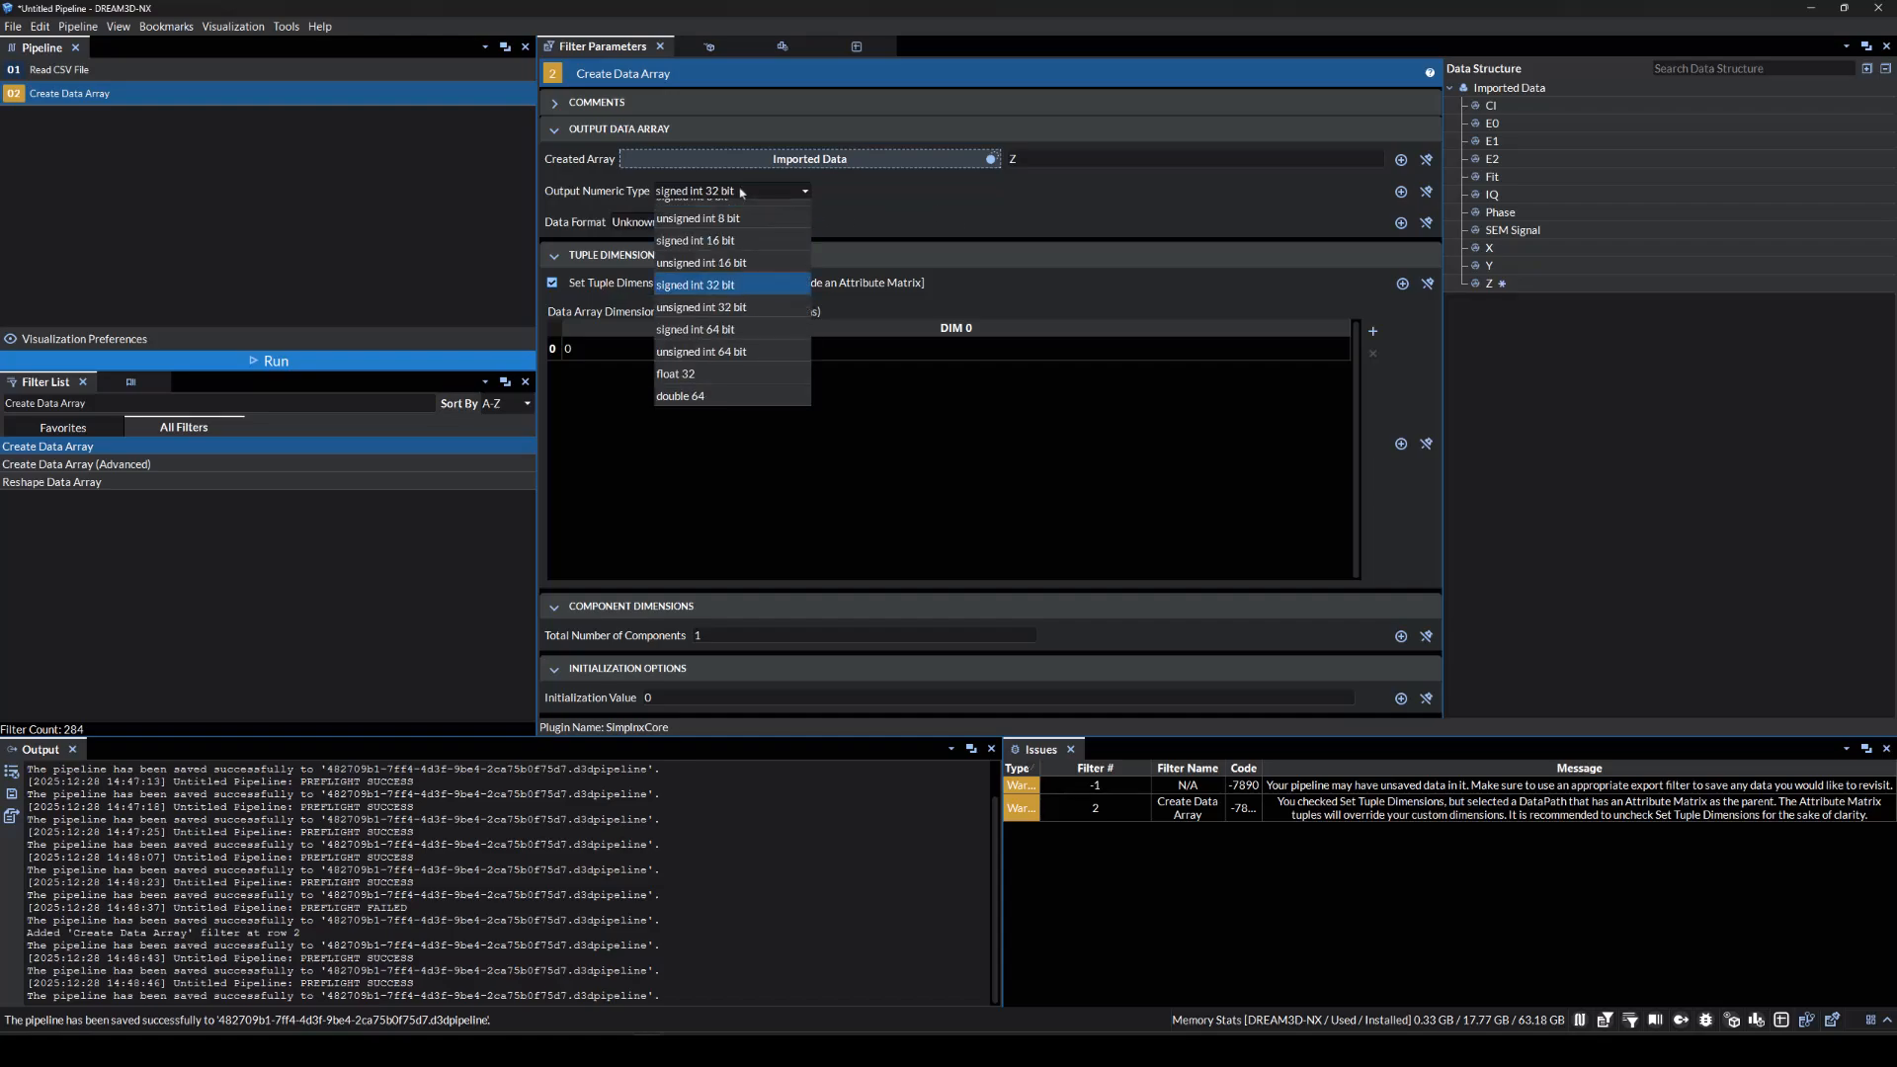
left_click(741, 366)
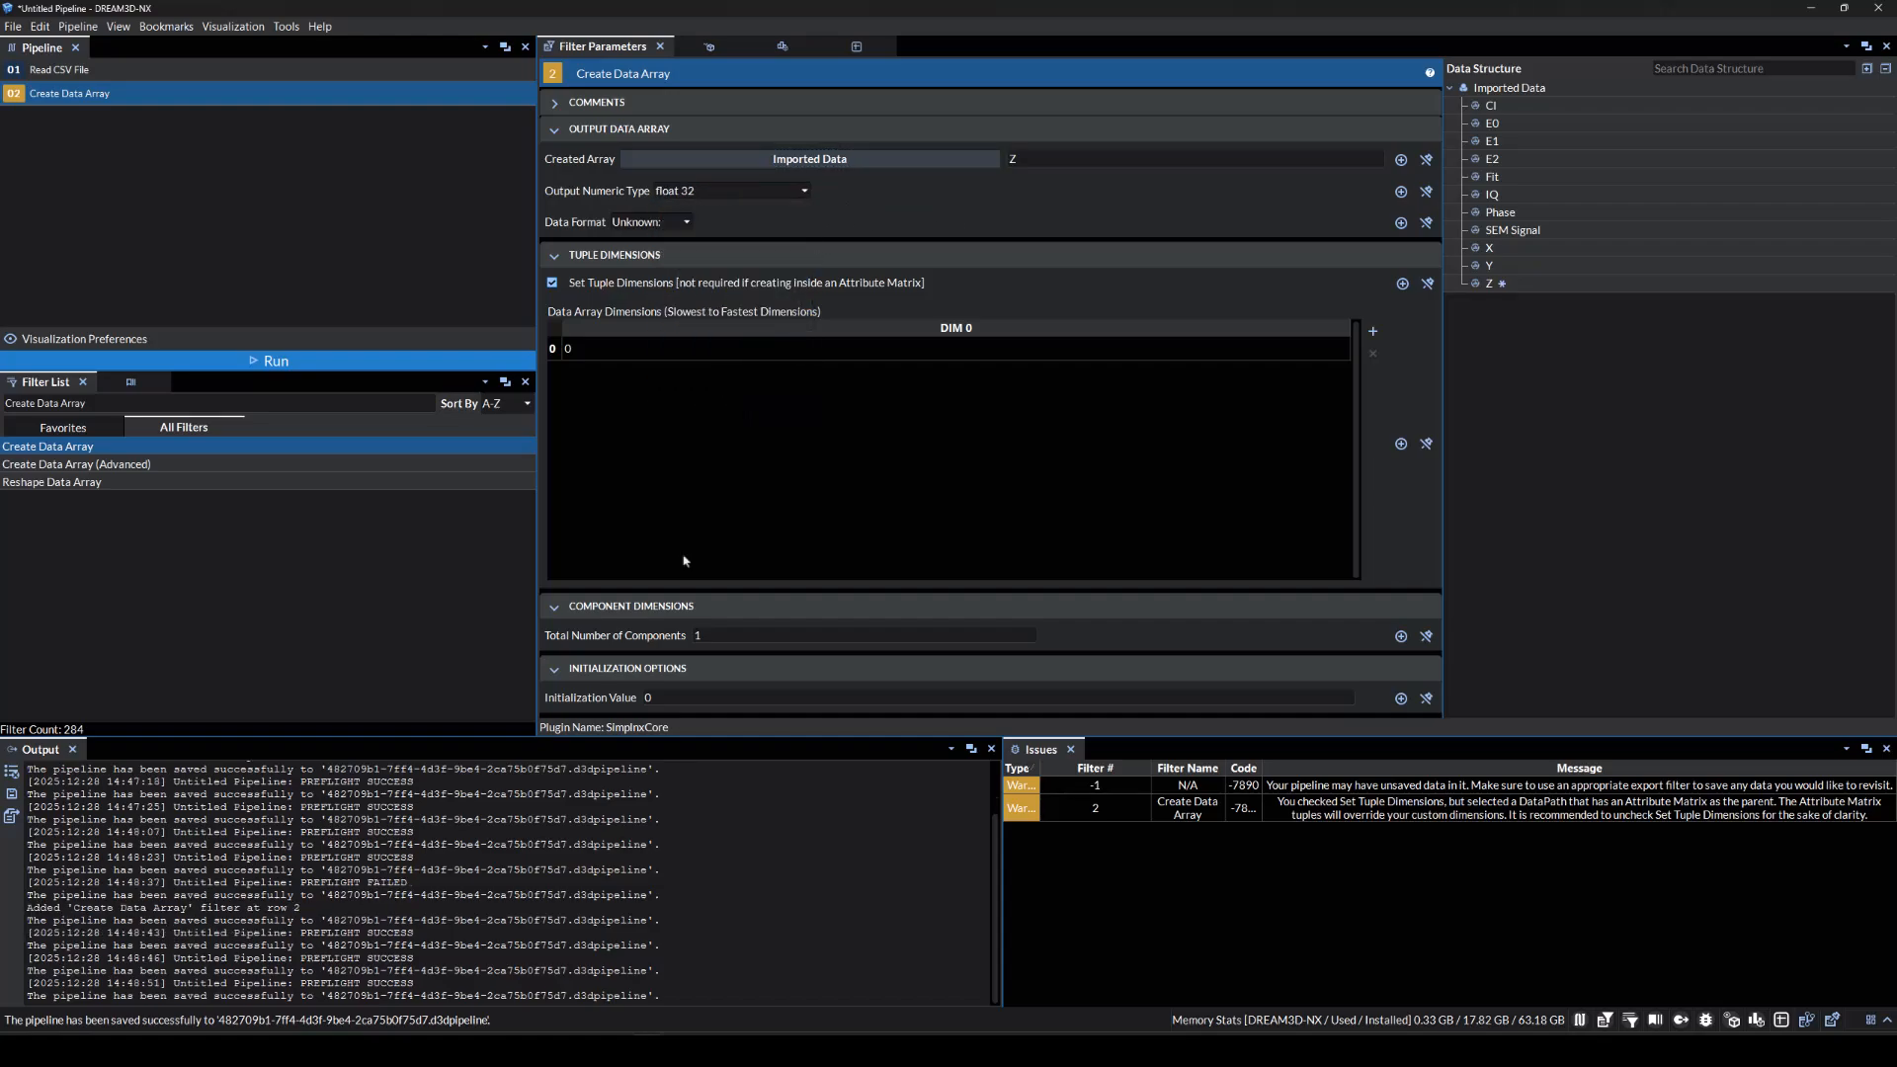
triple_click(238, 401)
Add Combine Attribute Arrays with E0, E1 and E2 as the arrays to combine.
type("Co")
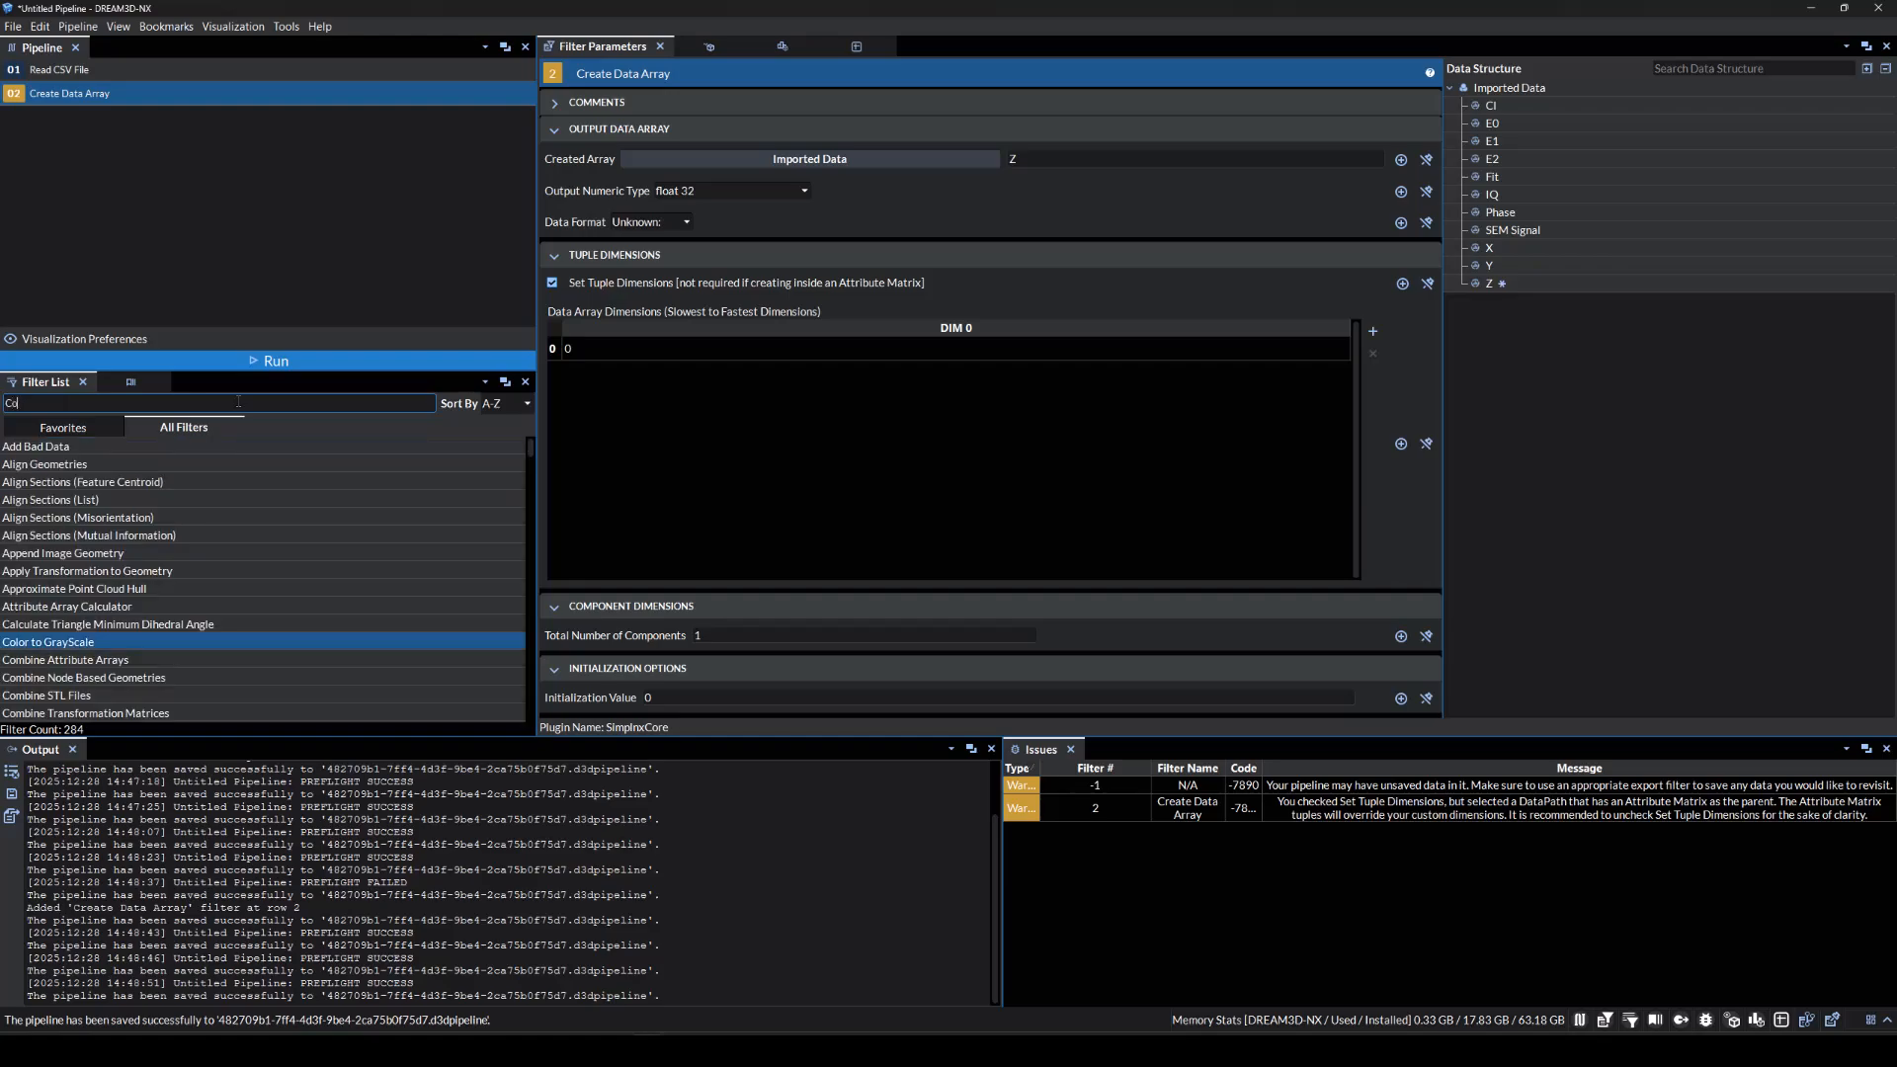
type("mbine Attribute Arrays")
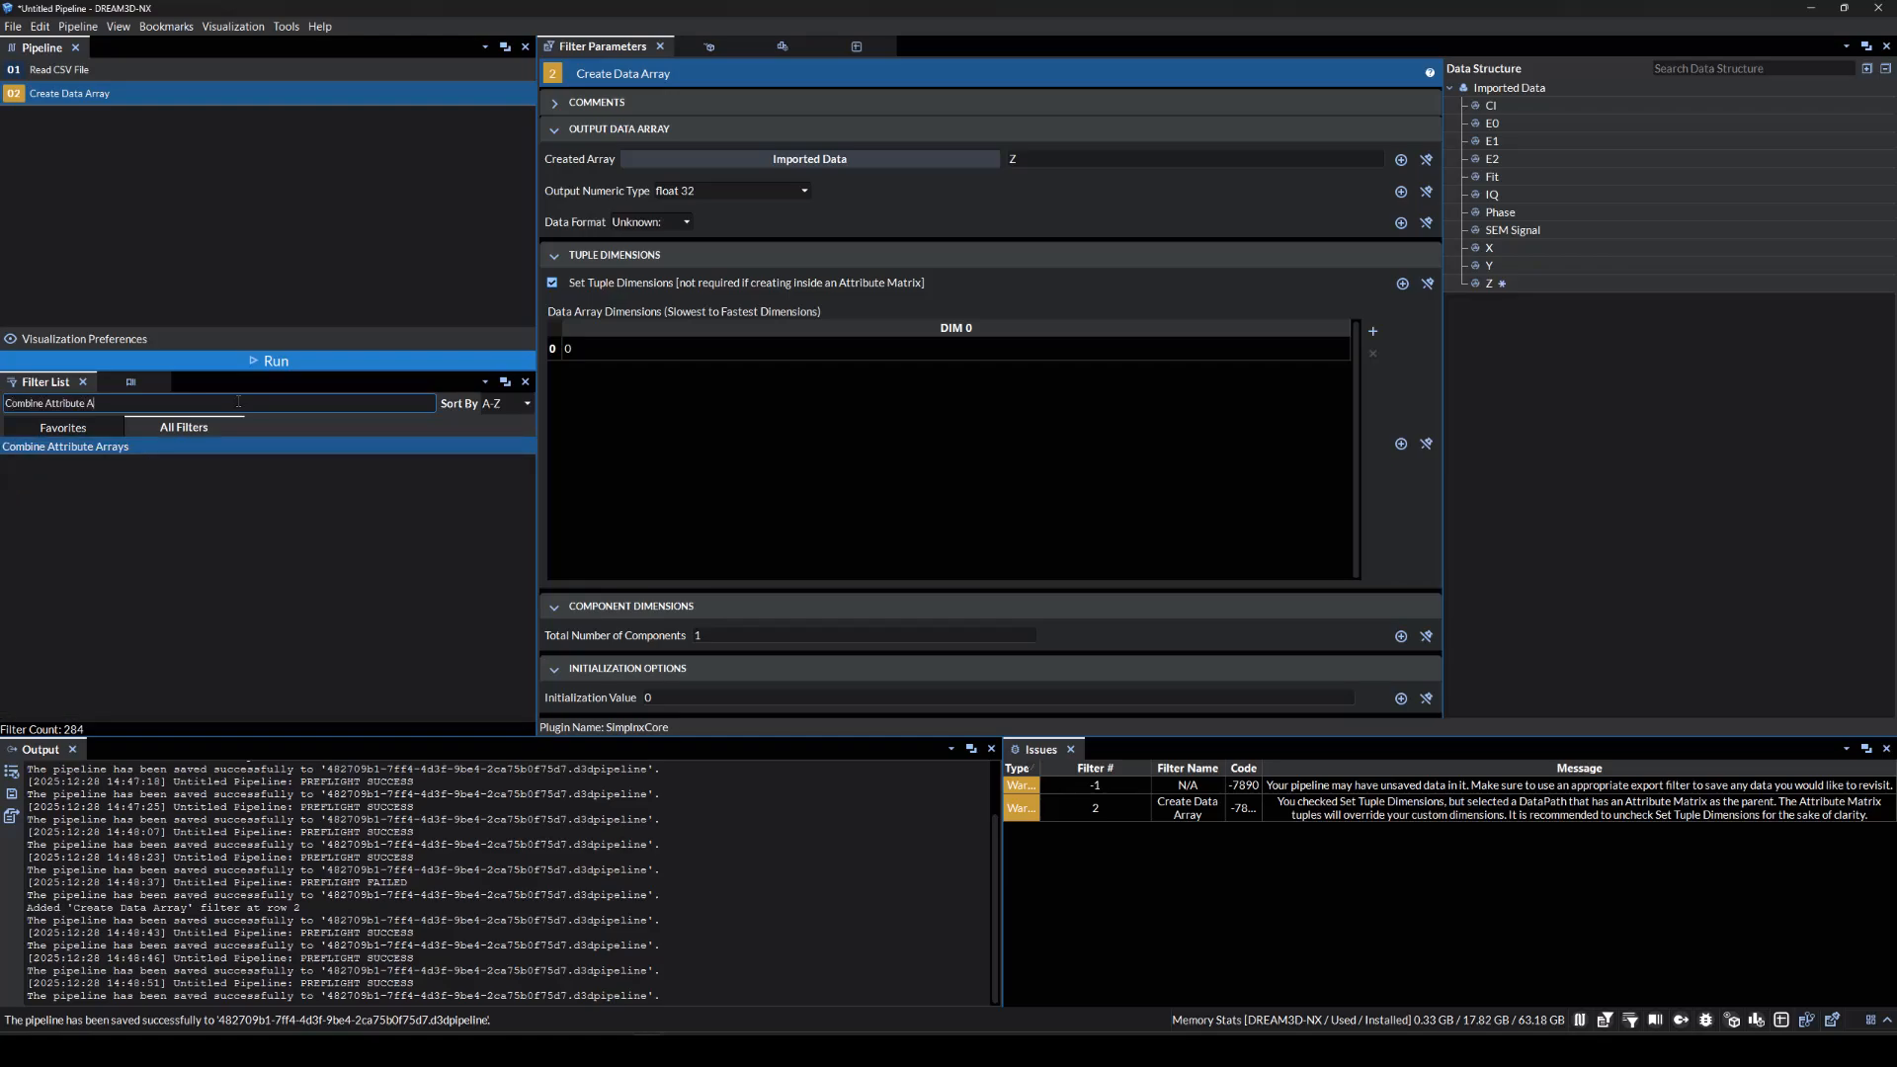
double_click(209, 445)
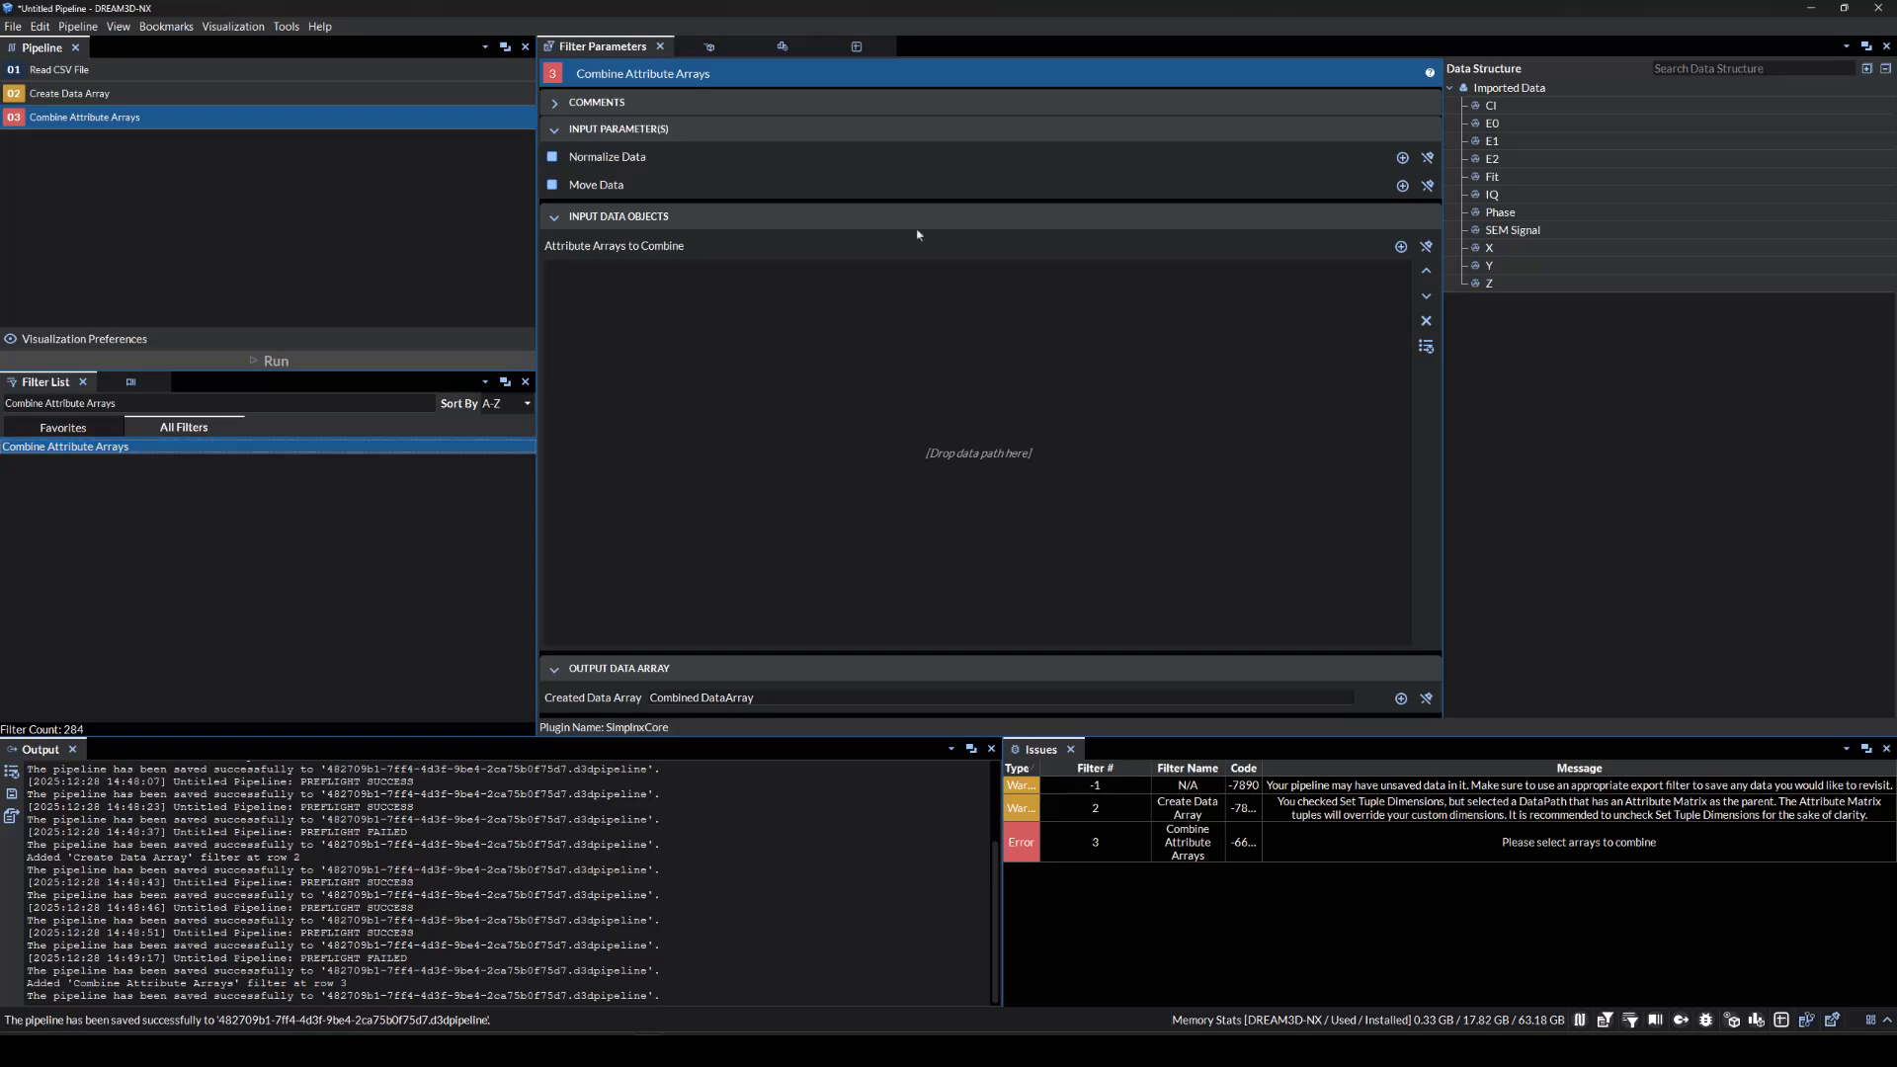
left_click(1513, 127)
left_click(1513, 145, "ctrl")
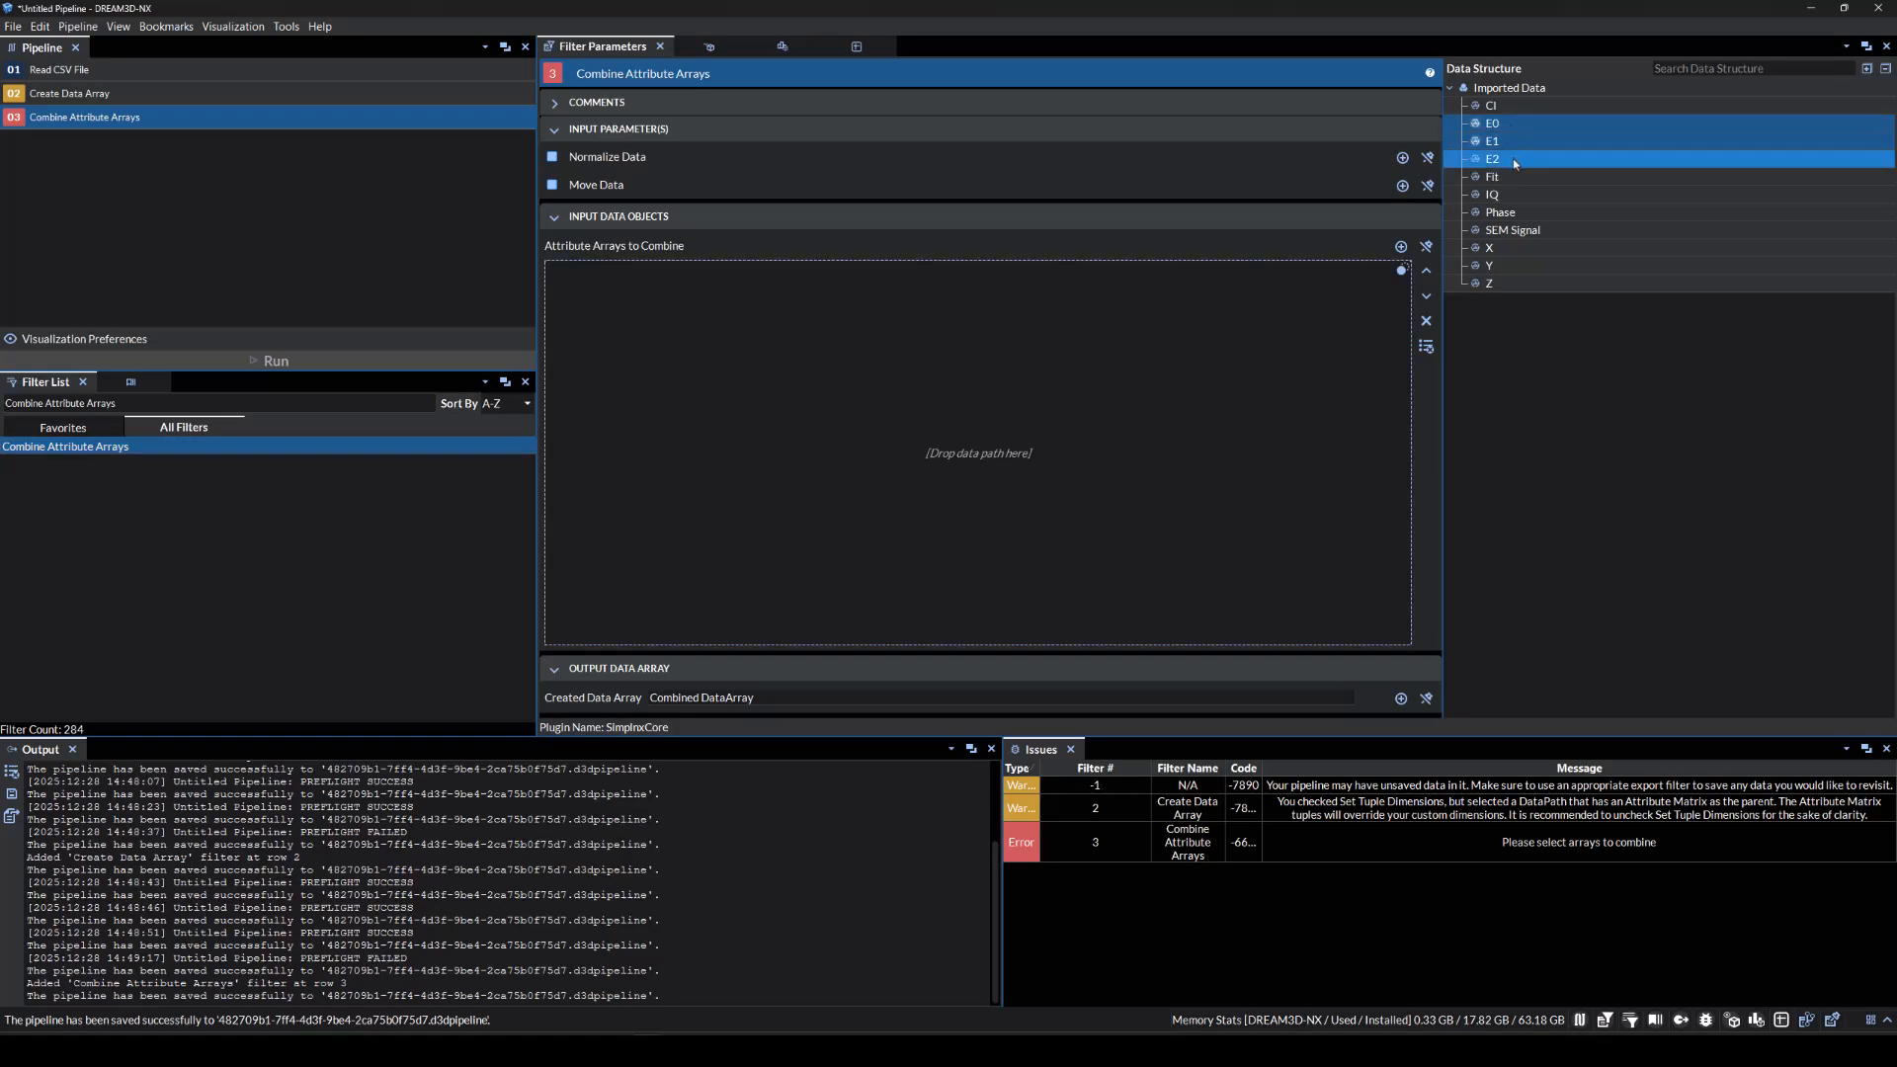
left_click(1513, 160, "ctrl")
left_click_drag(1519, 129, 1087, 375)
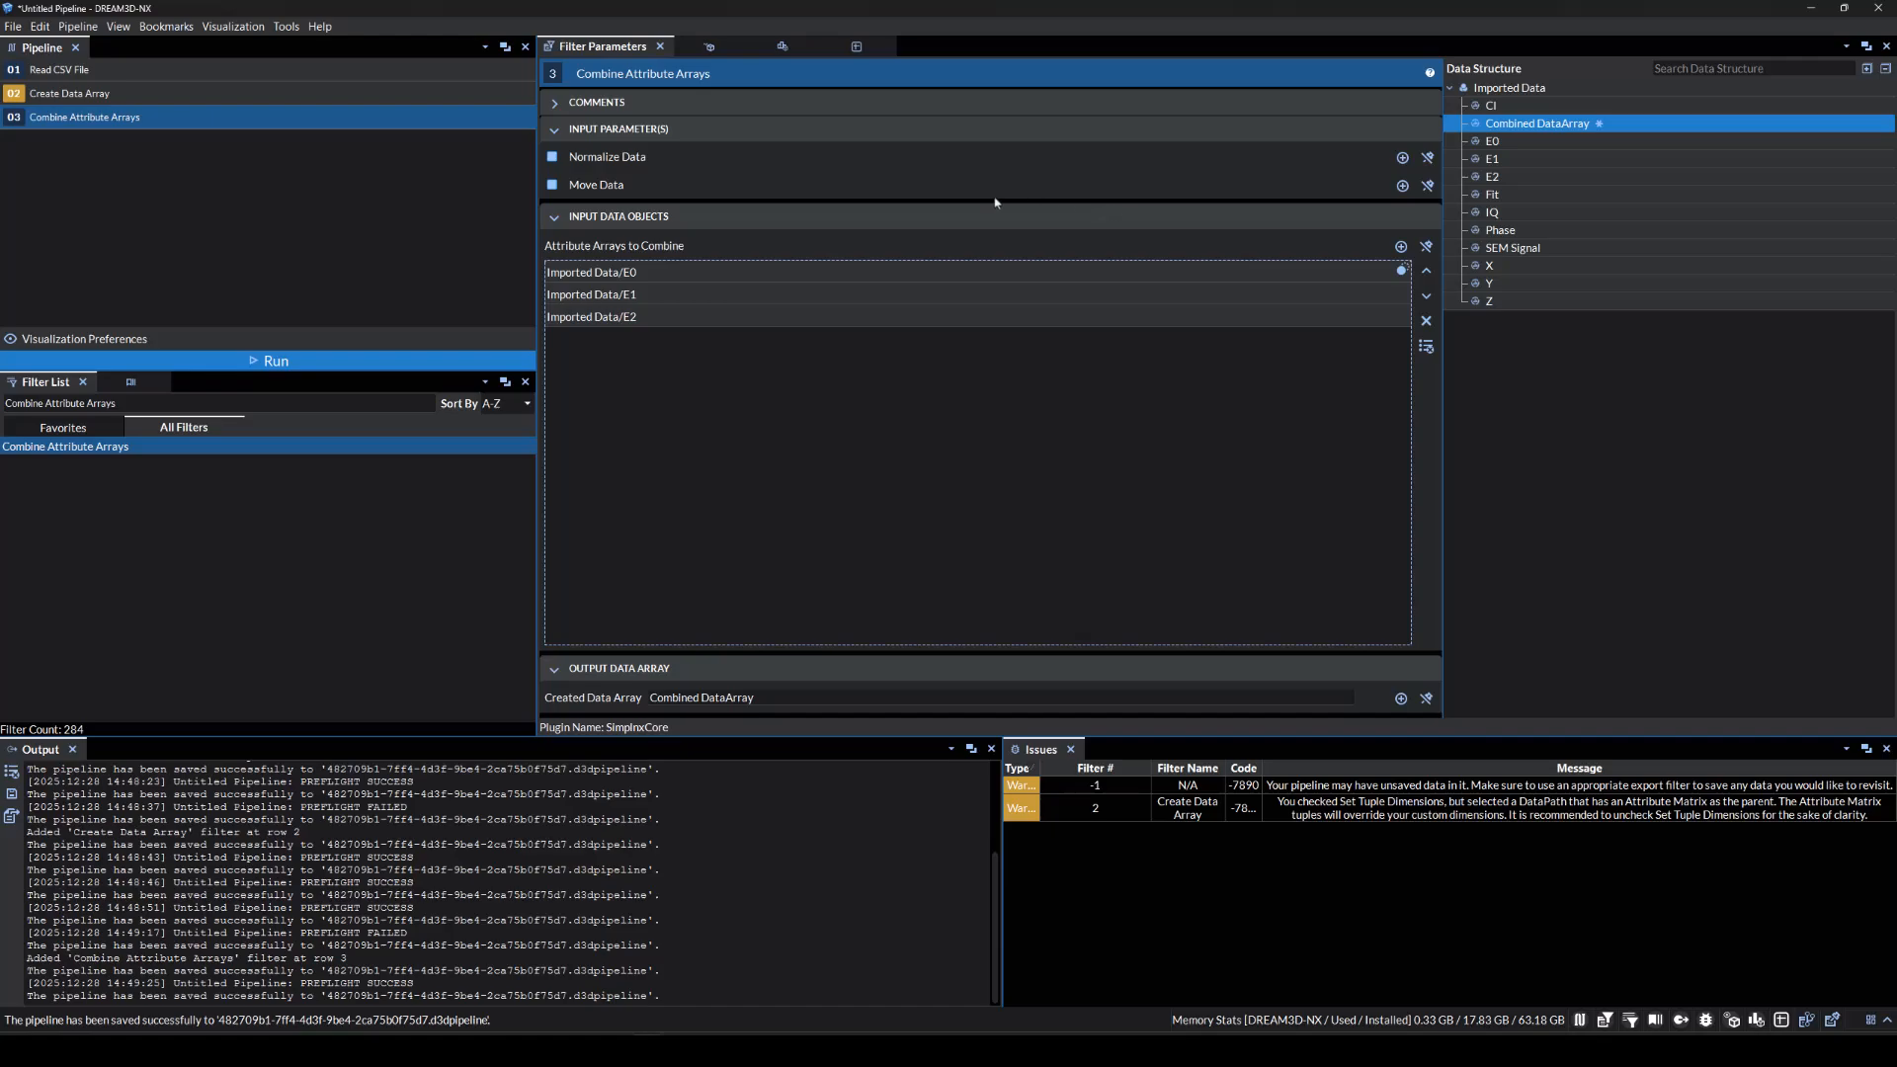
Move the originals into an output named Euler Angles and add another Combine Attribute Arrays step.
left_click(553, 185)
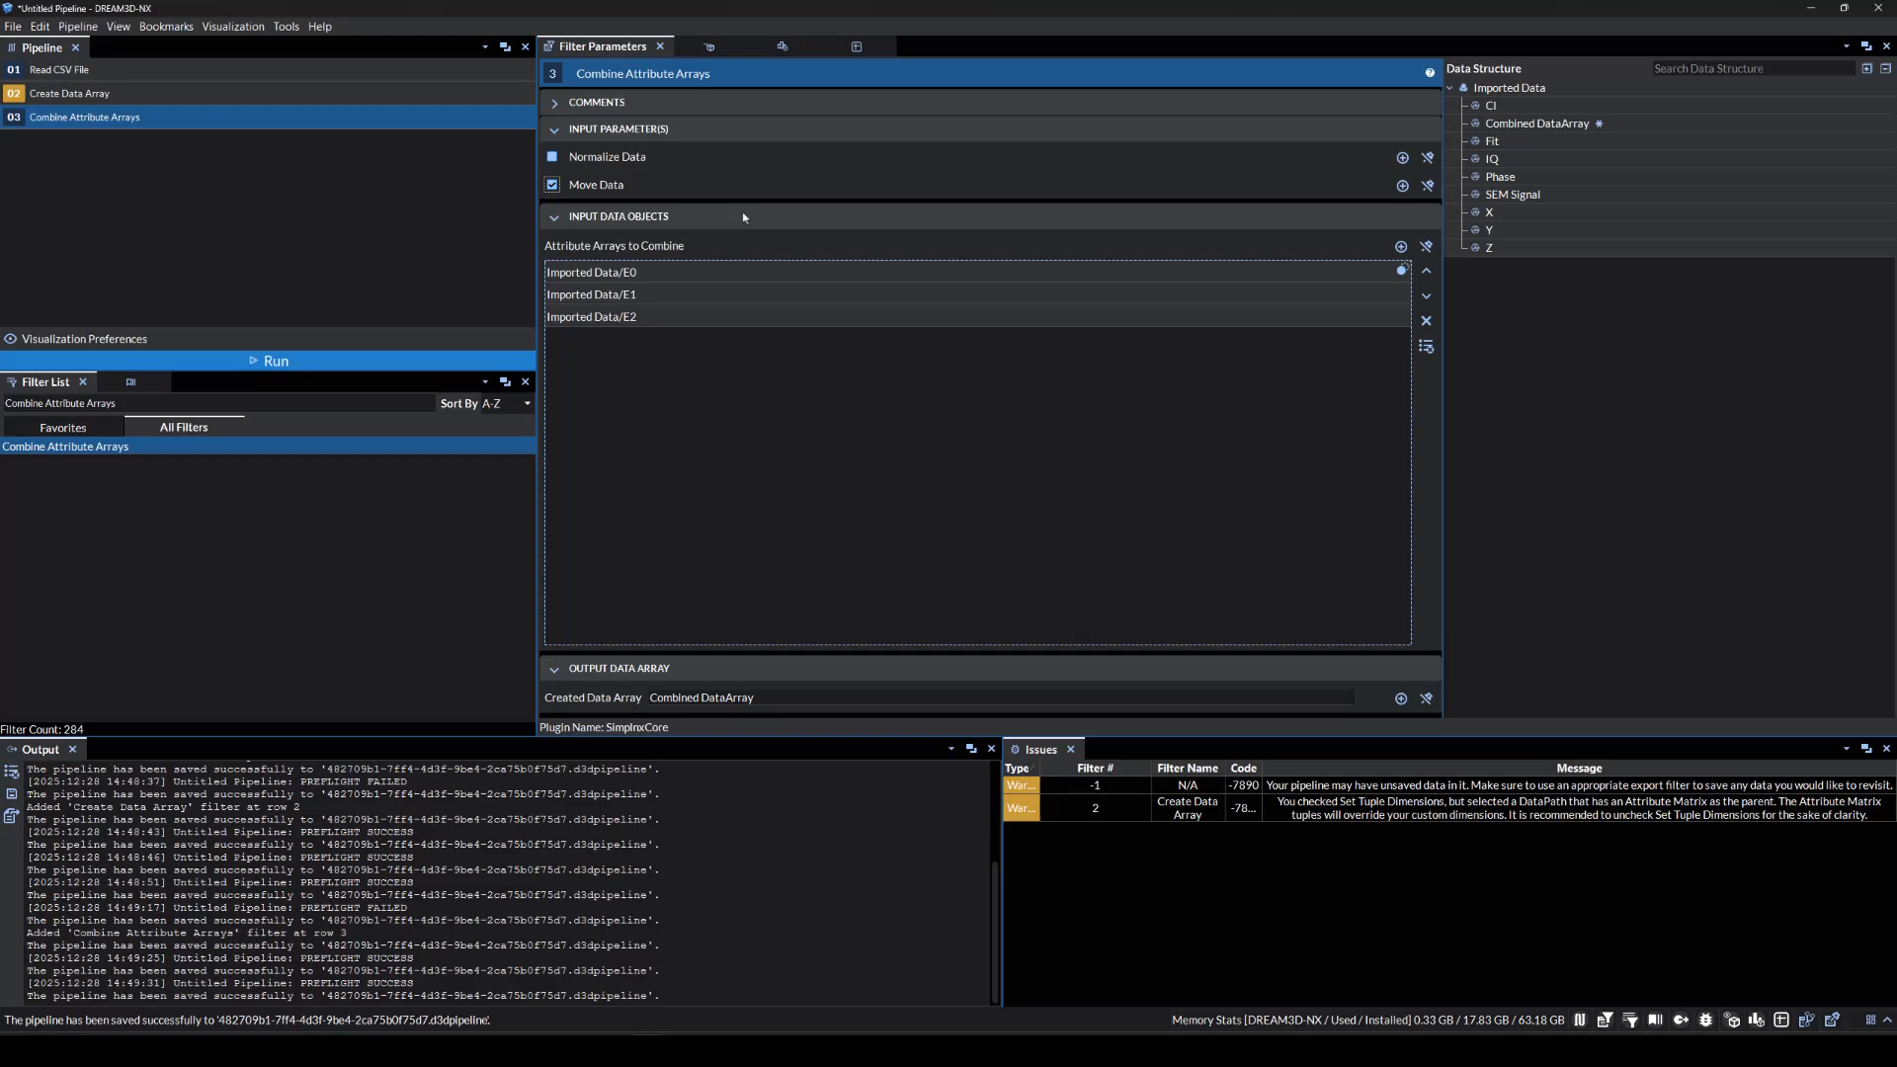
triple_click(752, 698)
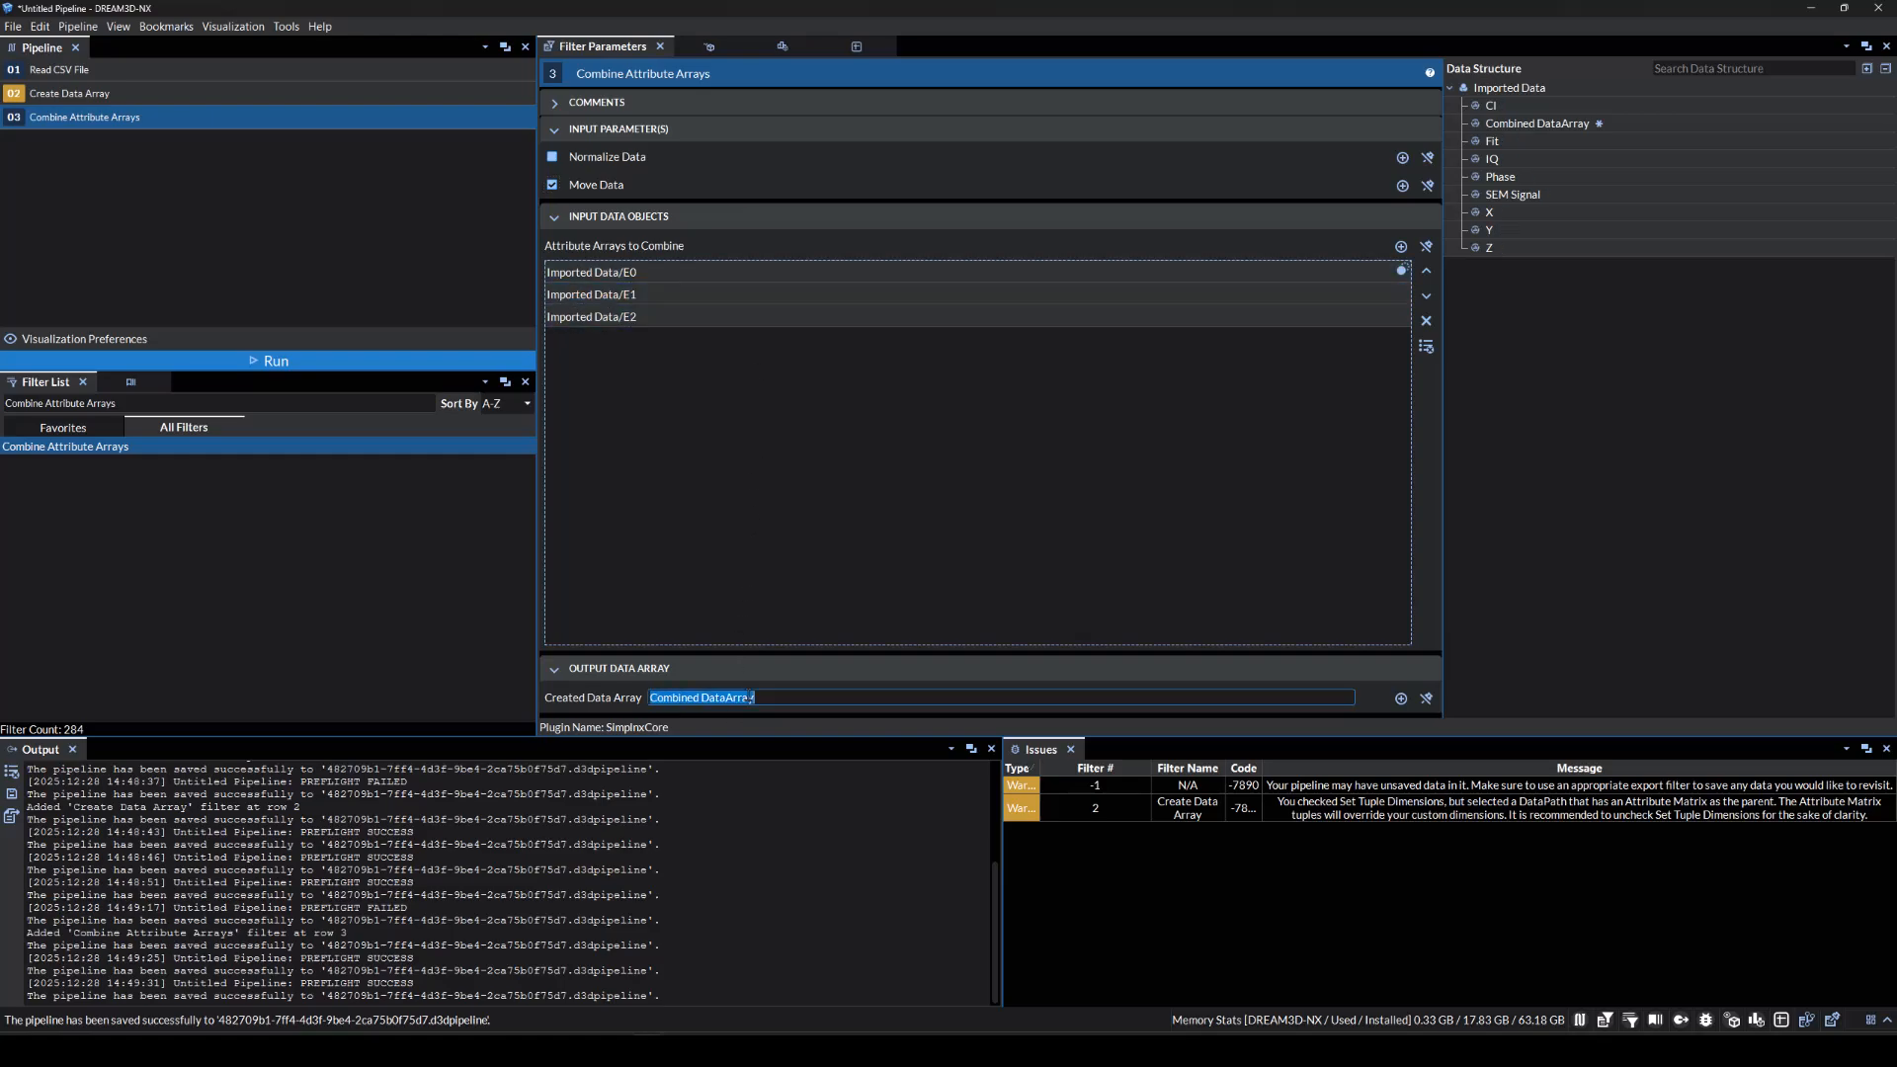
type("Euler Angles")
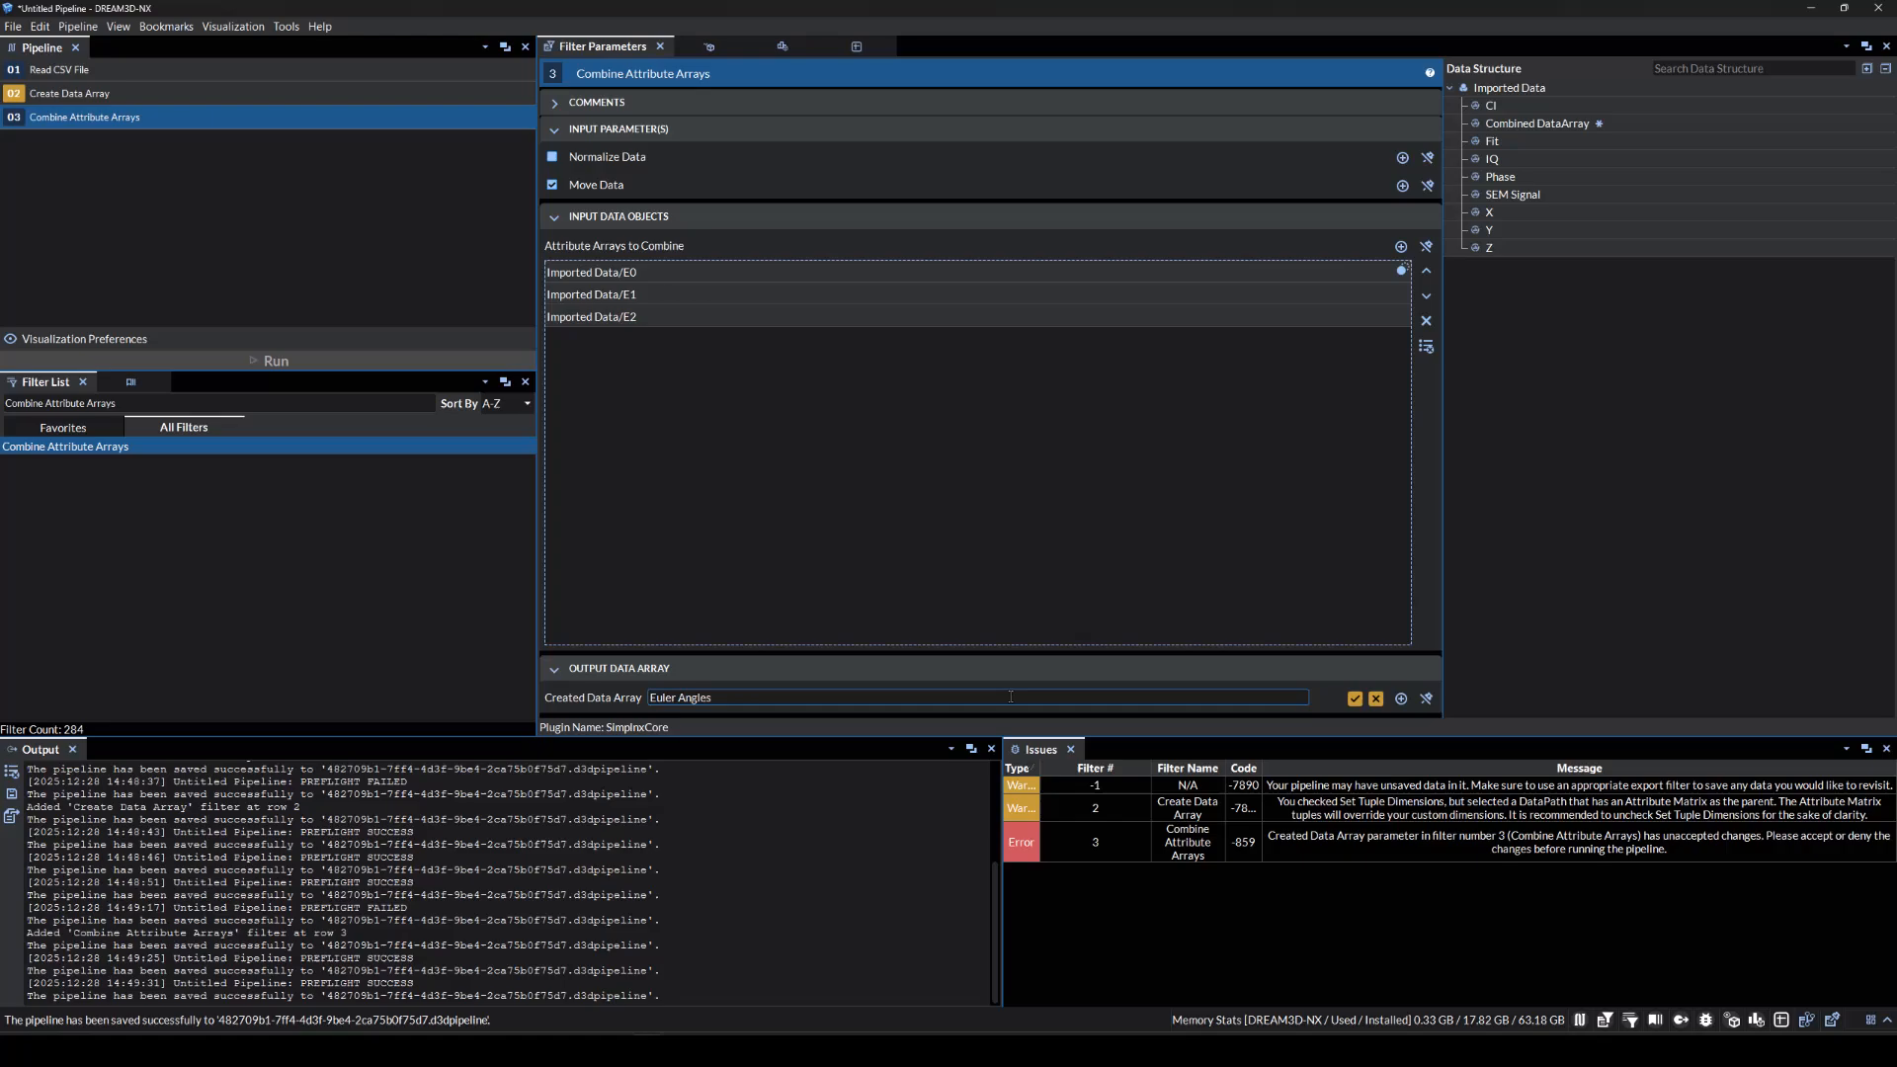
left_click(1354, 698)
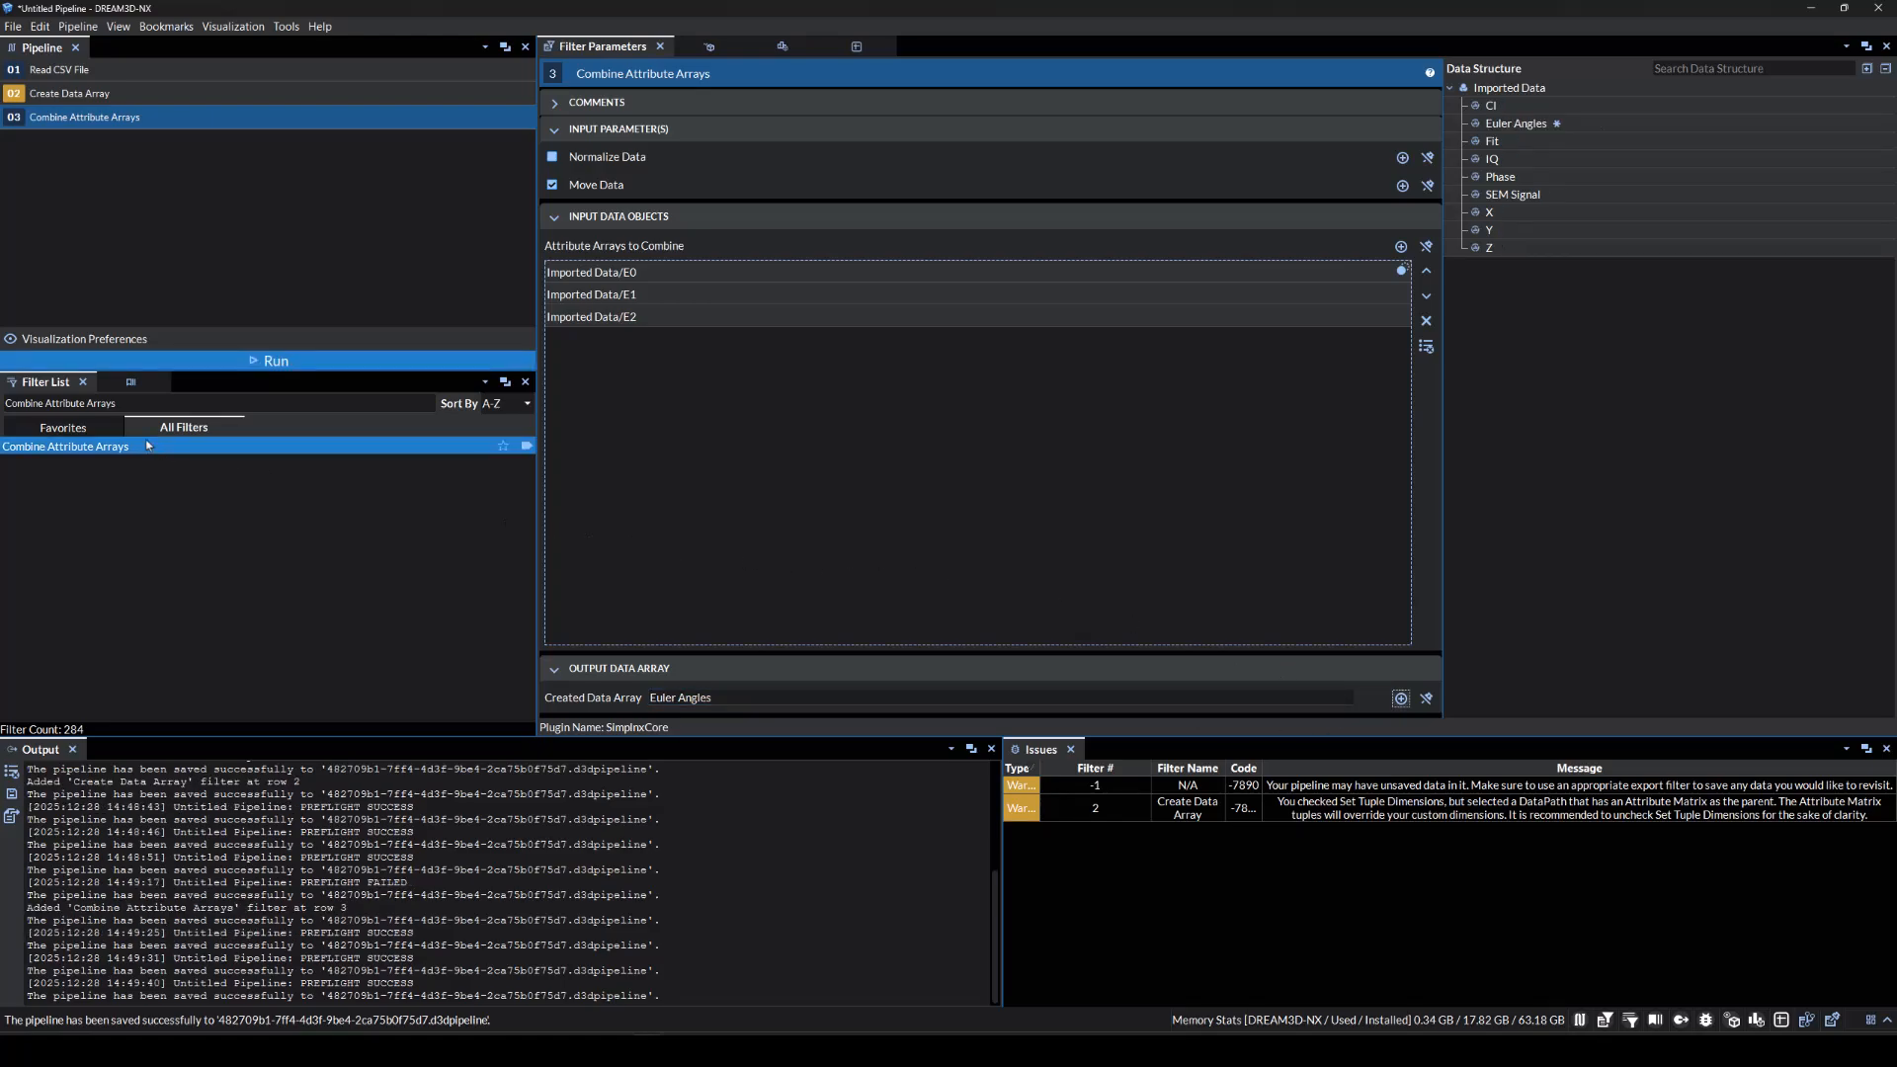
left_click_drag(153, 446, 171, 268)
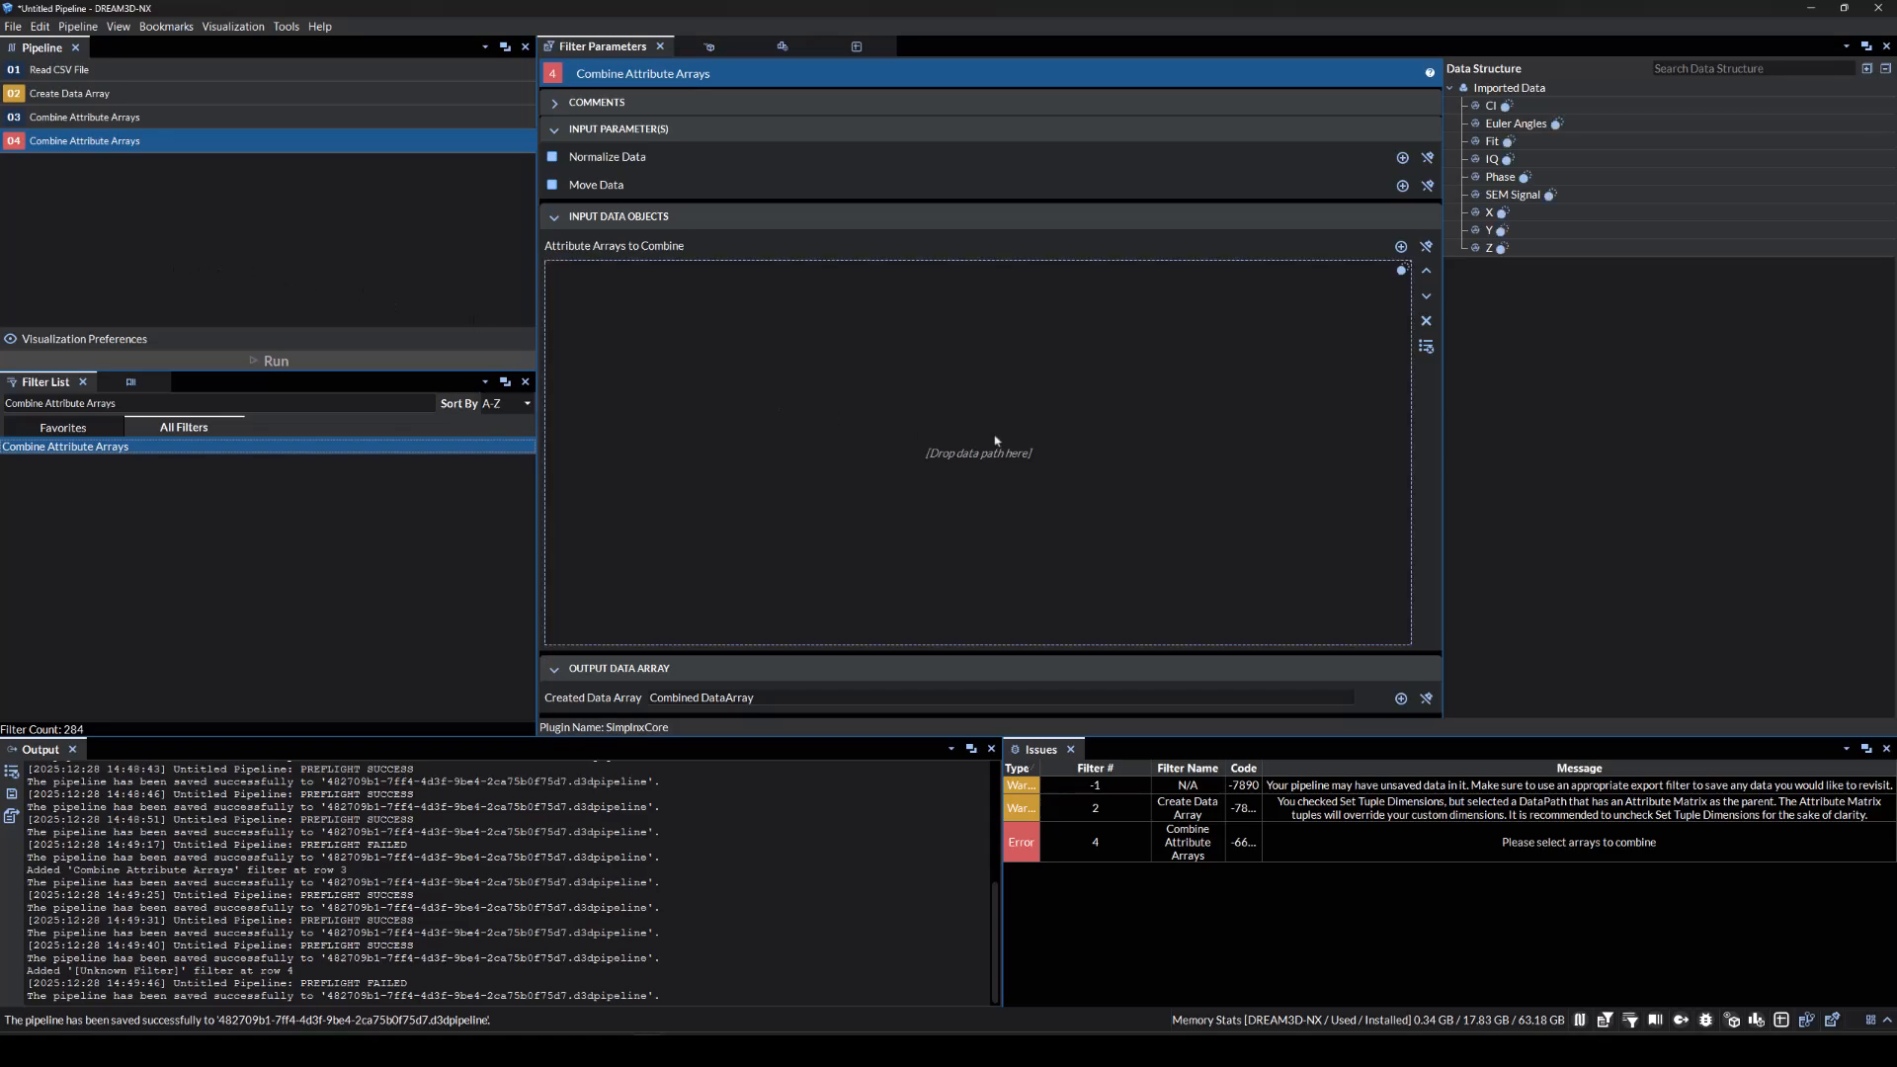
Combine Z, Y and X into a Shared Vertex List array, removing the separate coordinate arrays.
left_click(1521, 247)
left_click(1526, 233, "shift")
left_click(1519, 212, "shift")
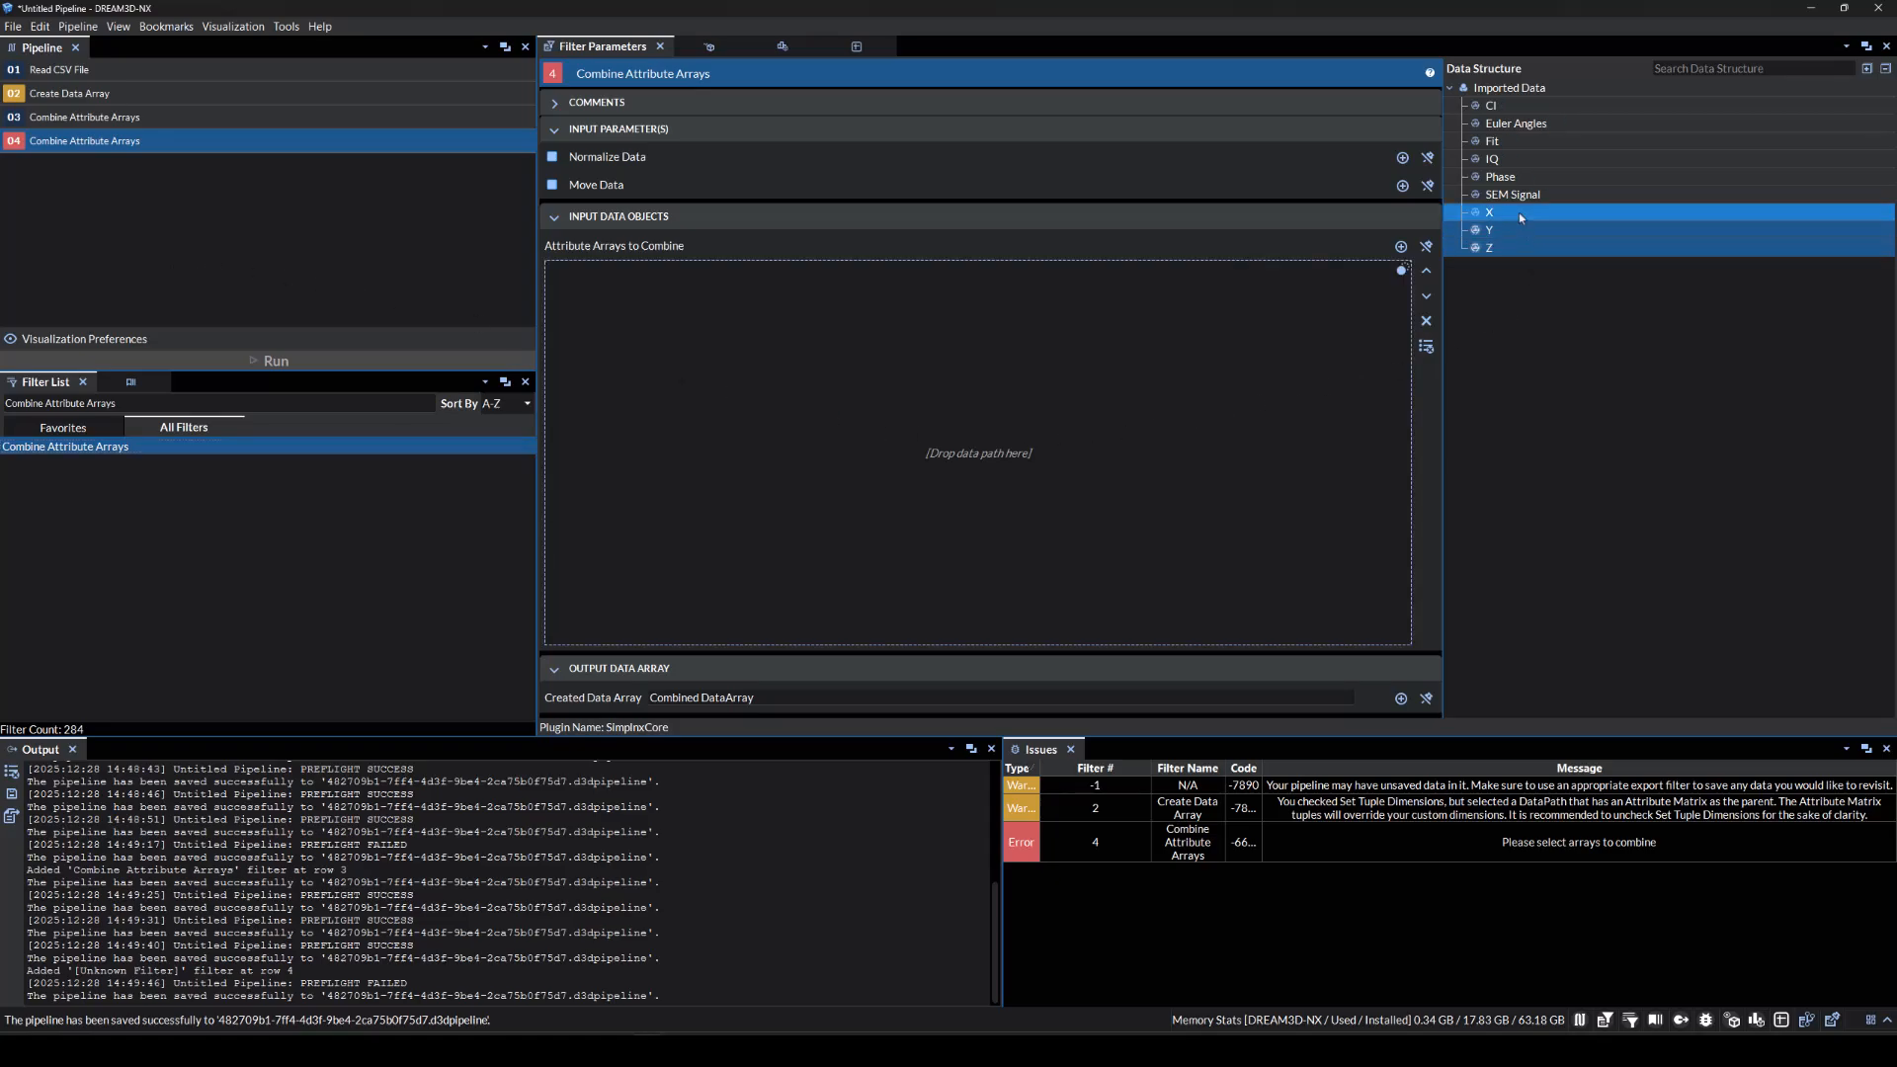
left_click_drag(1520, 211, 1165, 374)
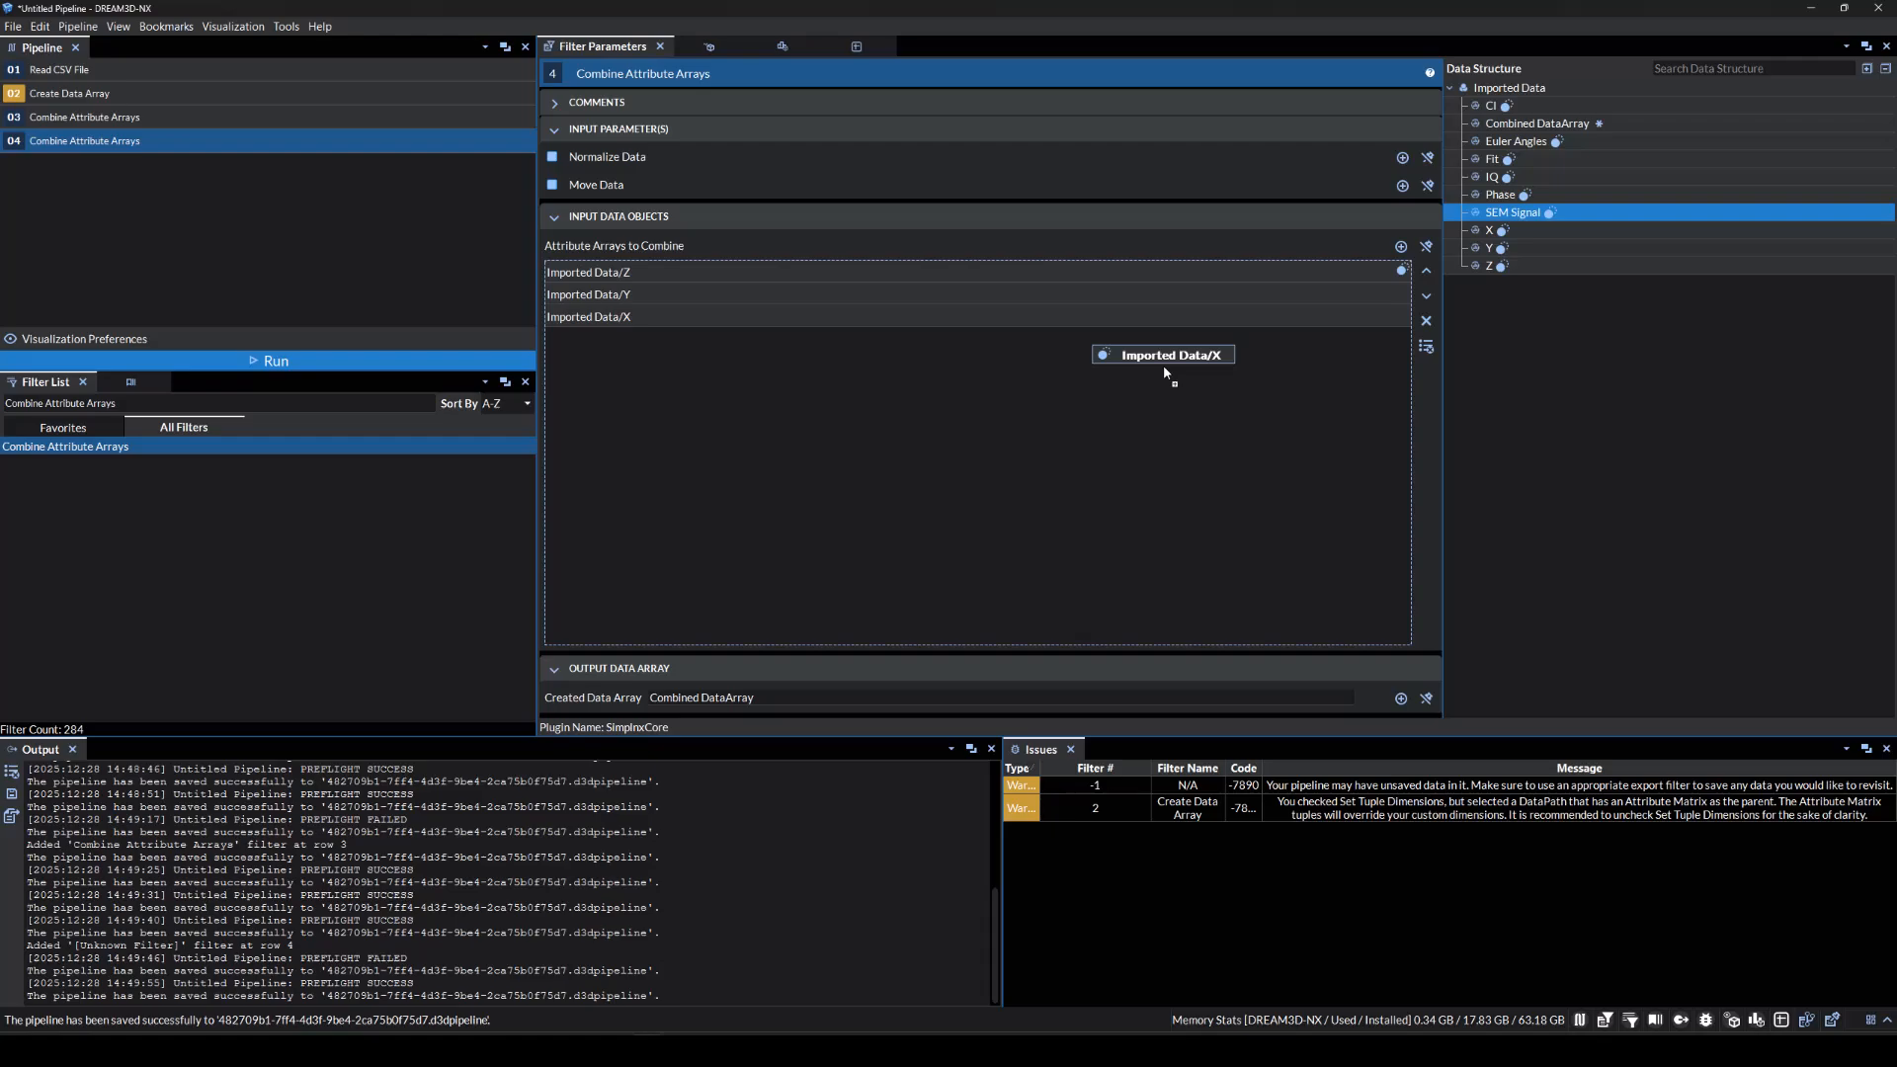
triple_click(777, 698)
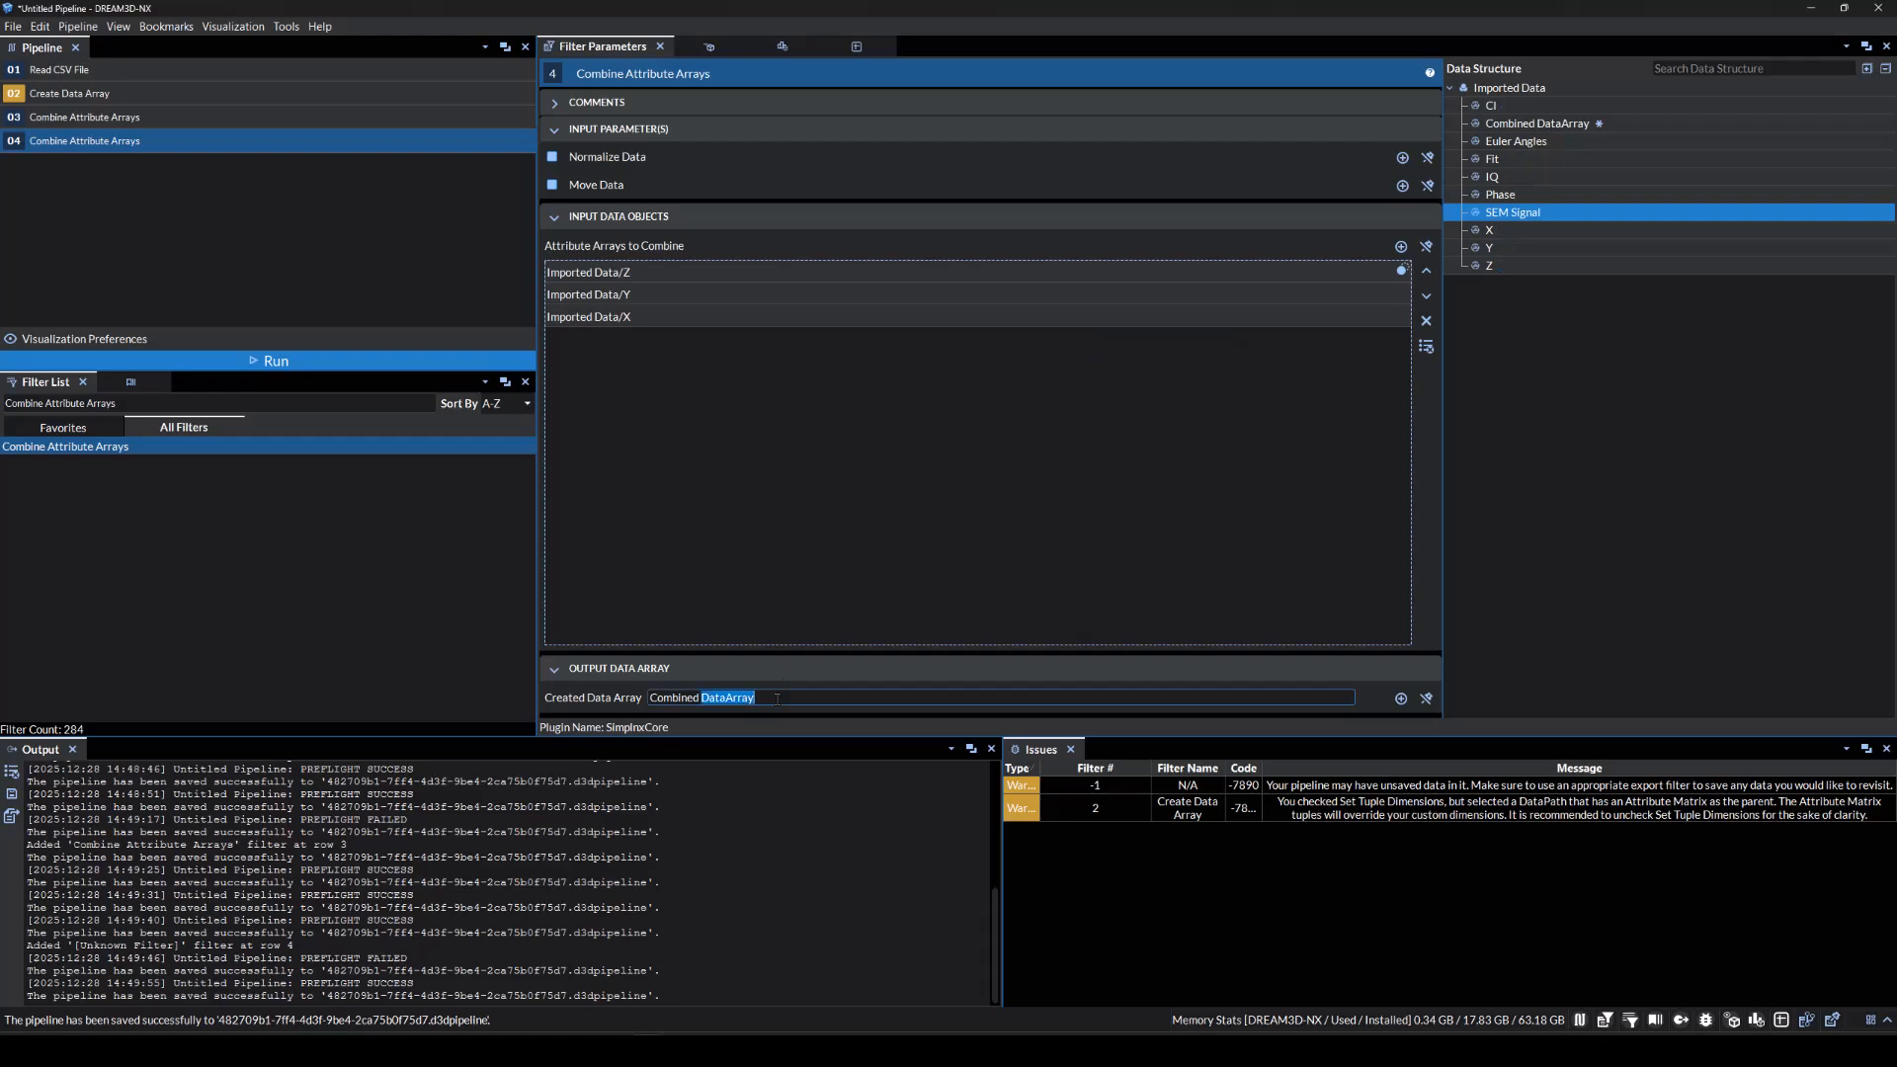
type("Shar")
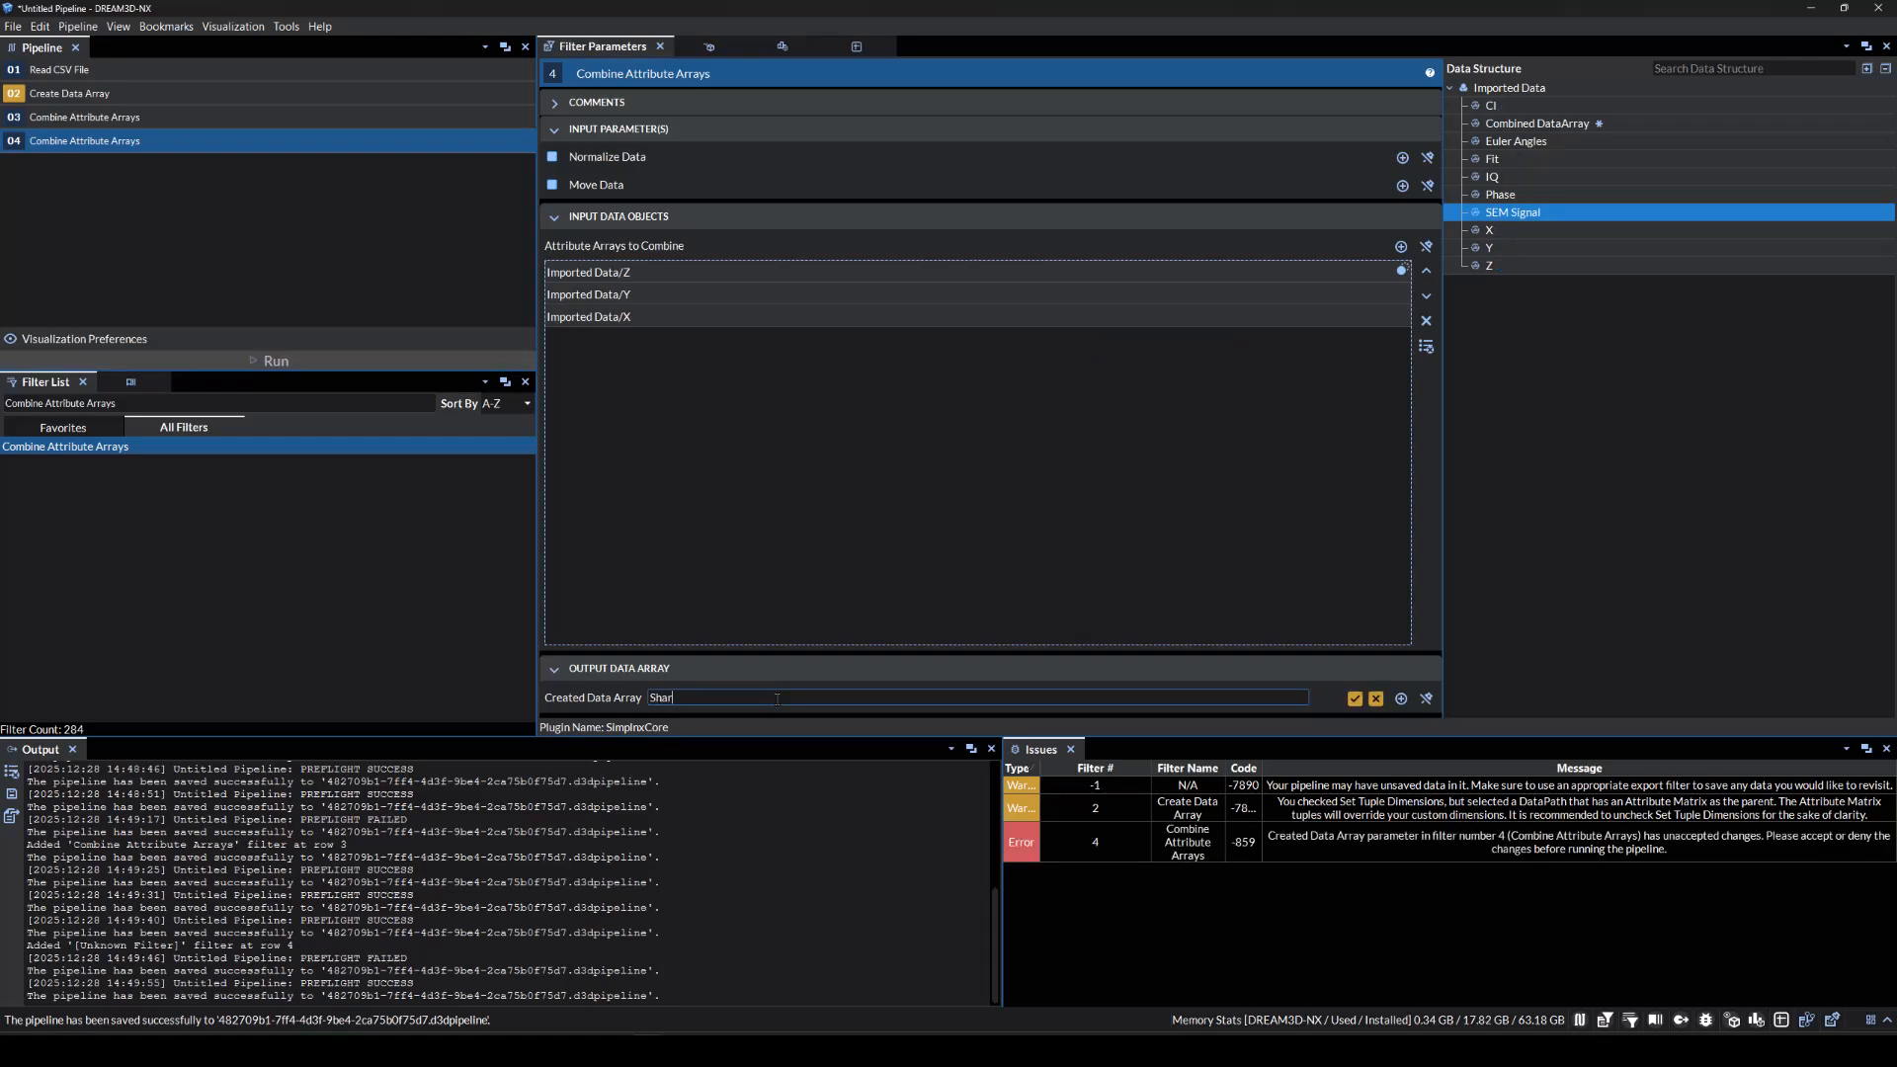
type("ed Vertex List")
key("Return")
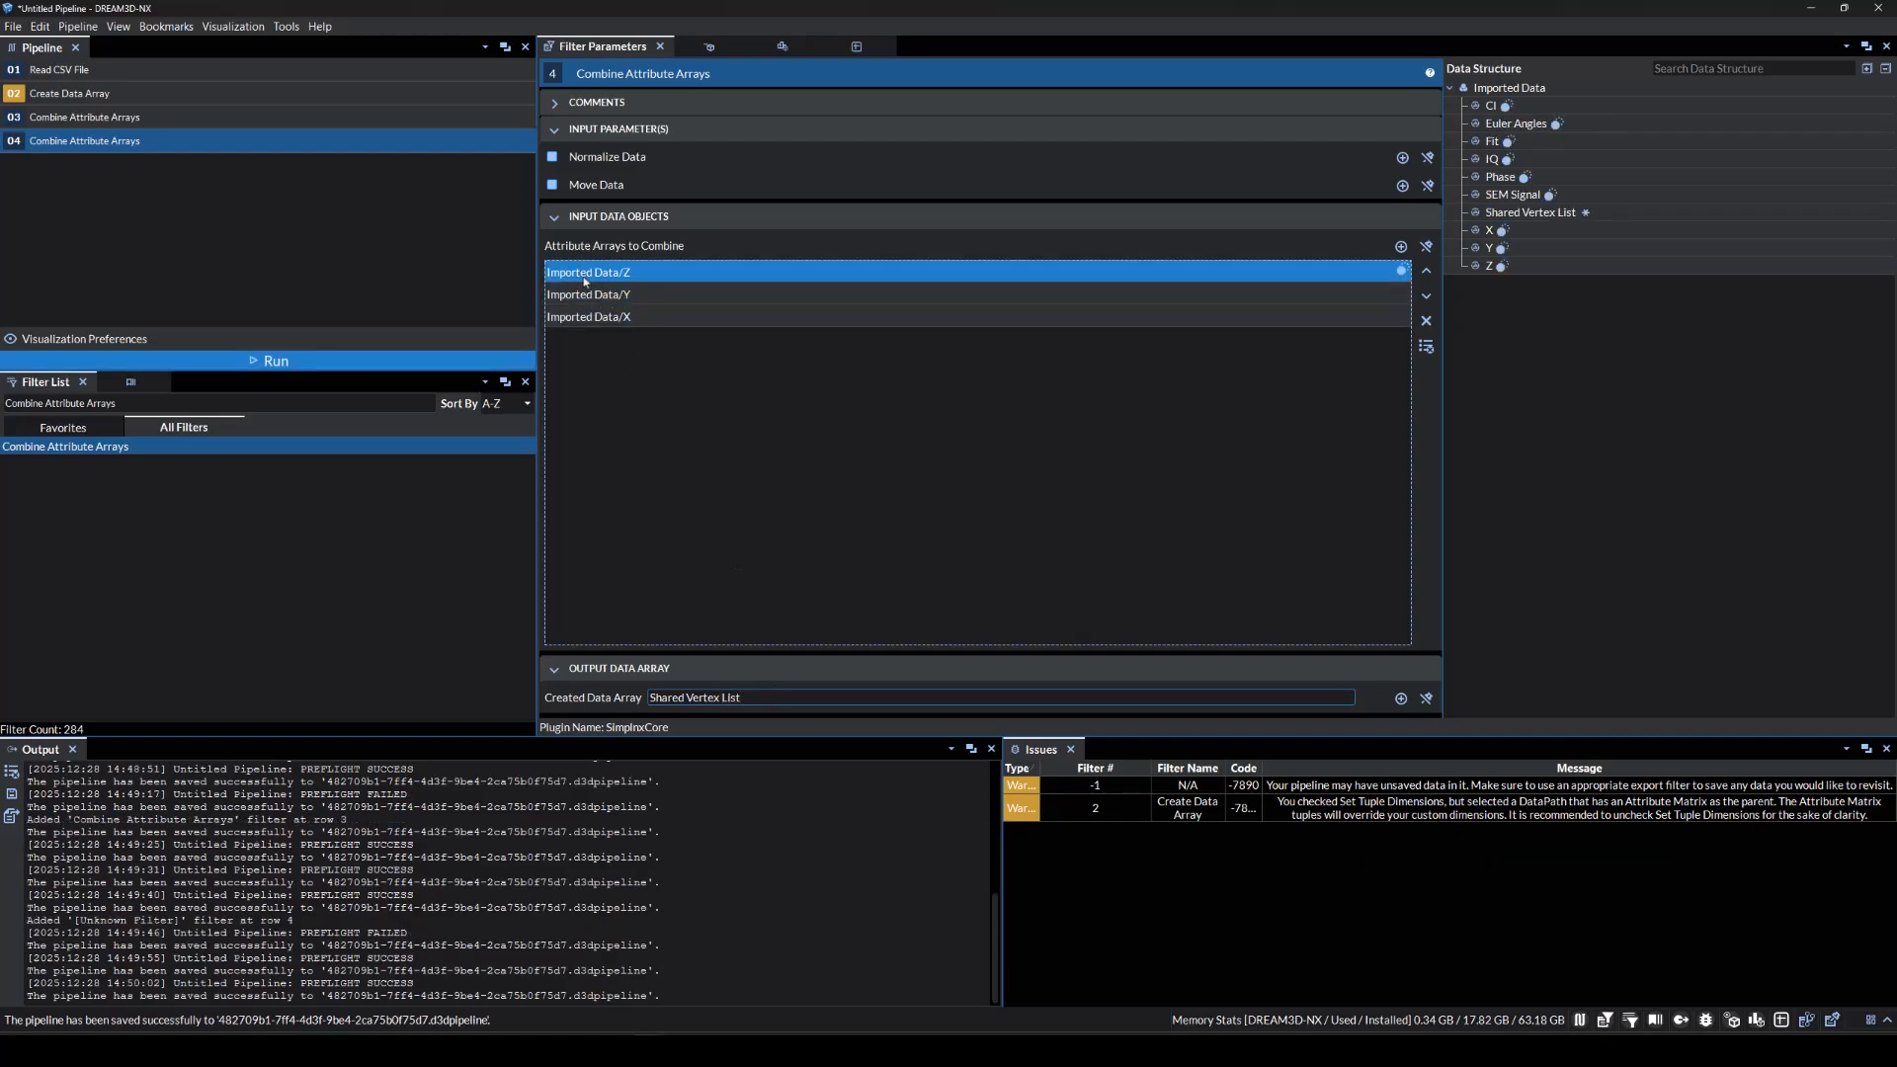
left_click(552, 185)
left_click(580, 620)
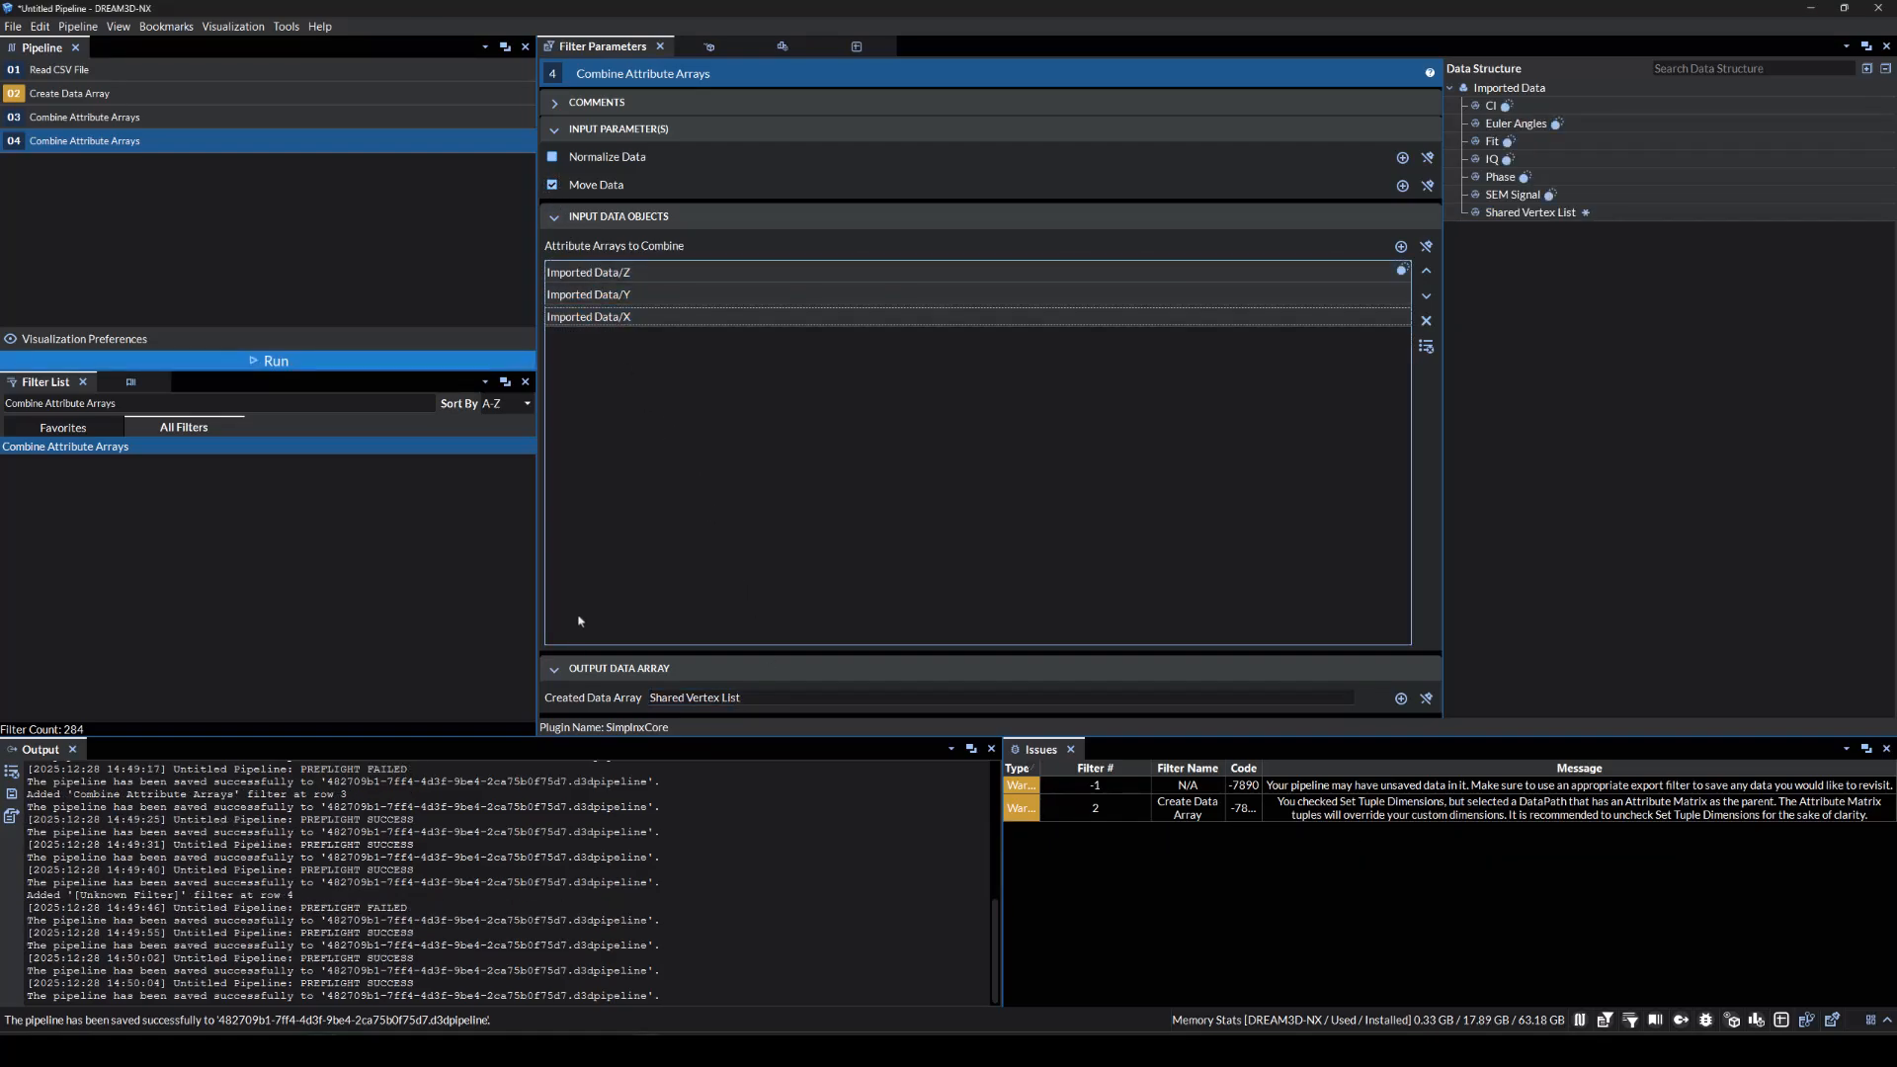
triple_click(248, 401)
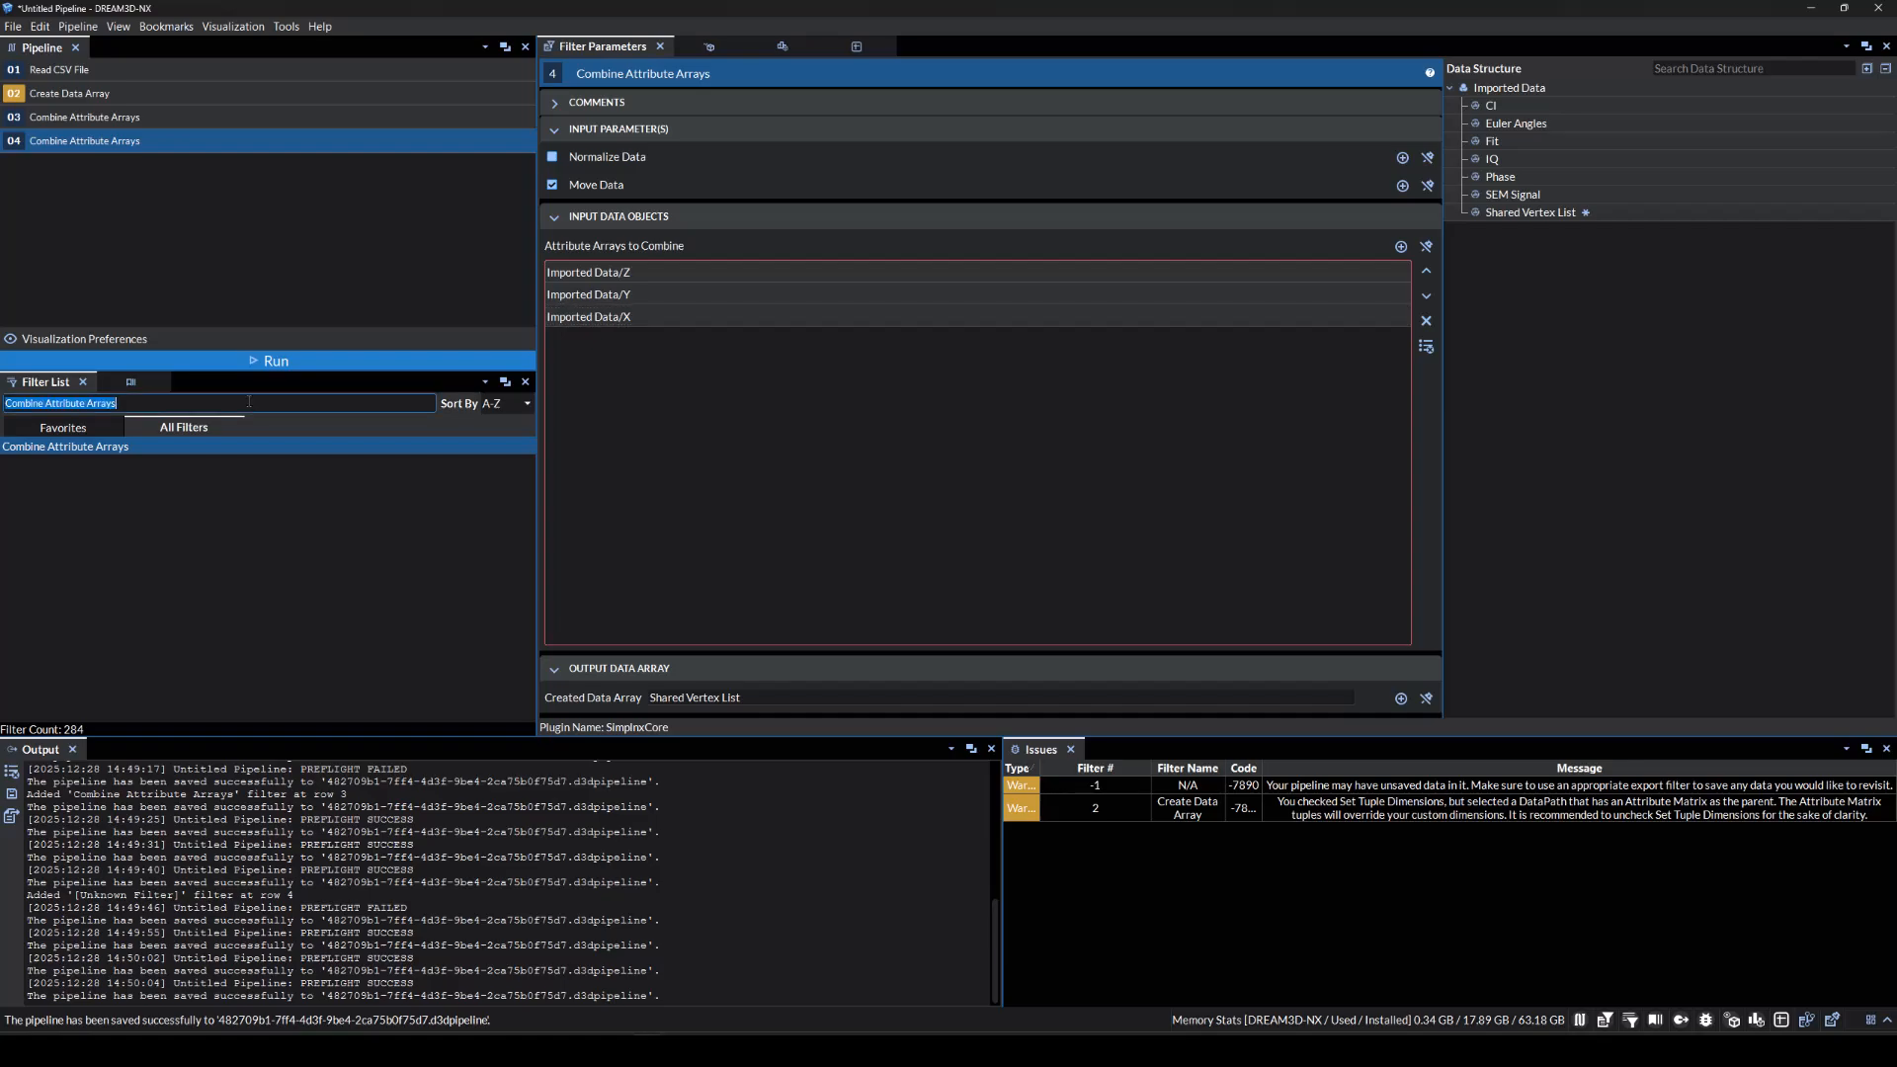
type("Create")
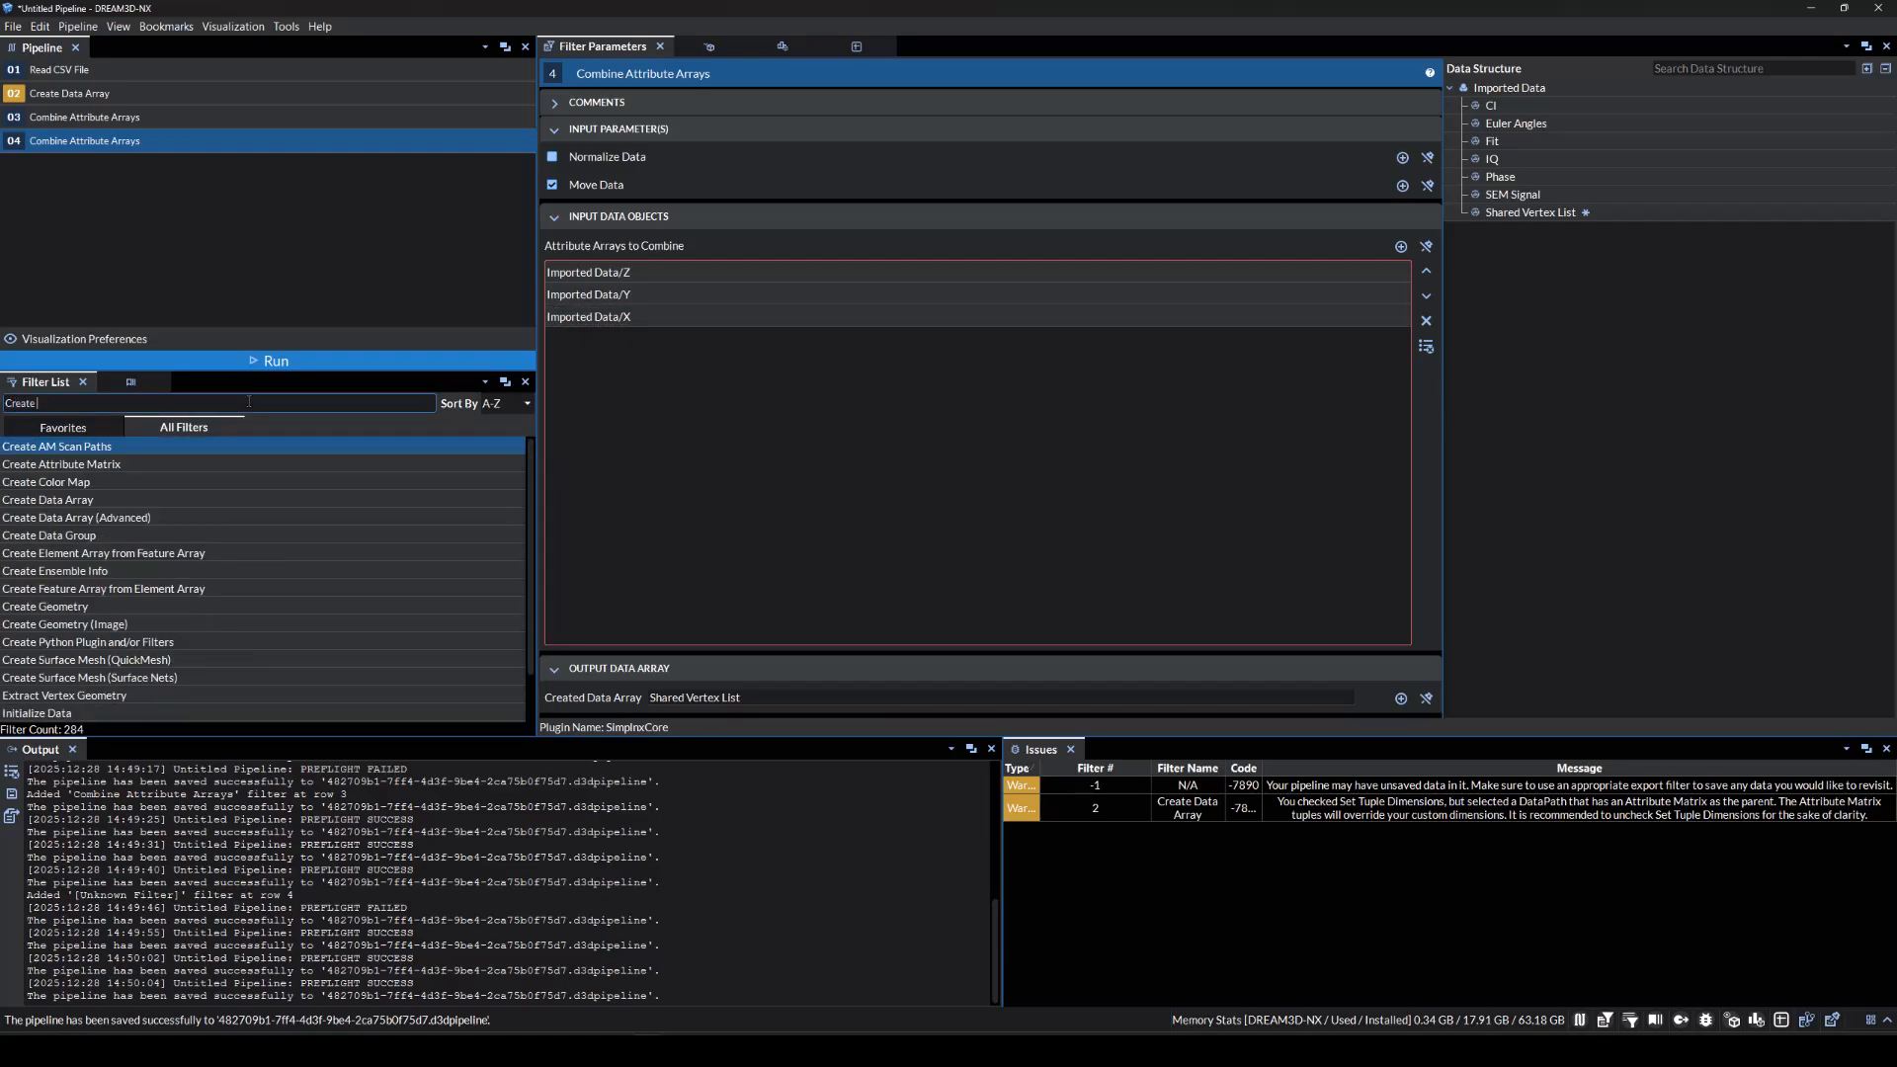
type(" Geometry")
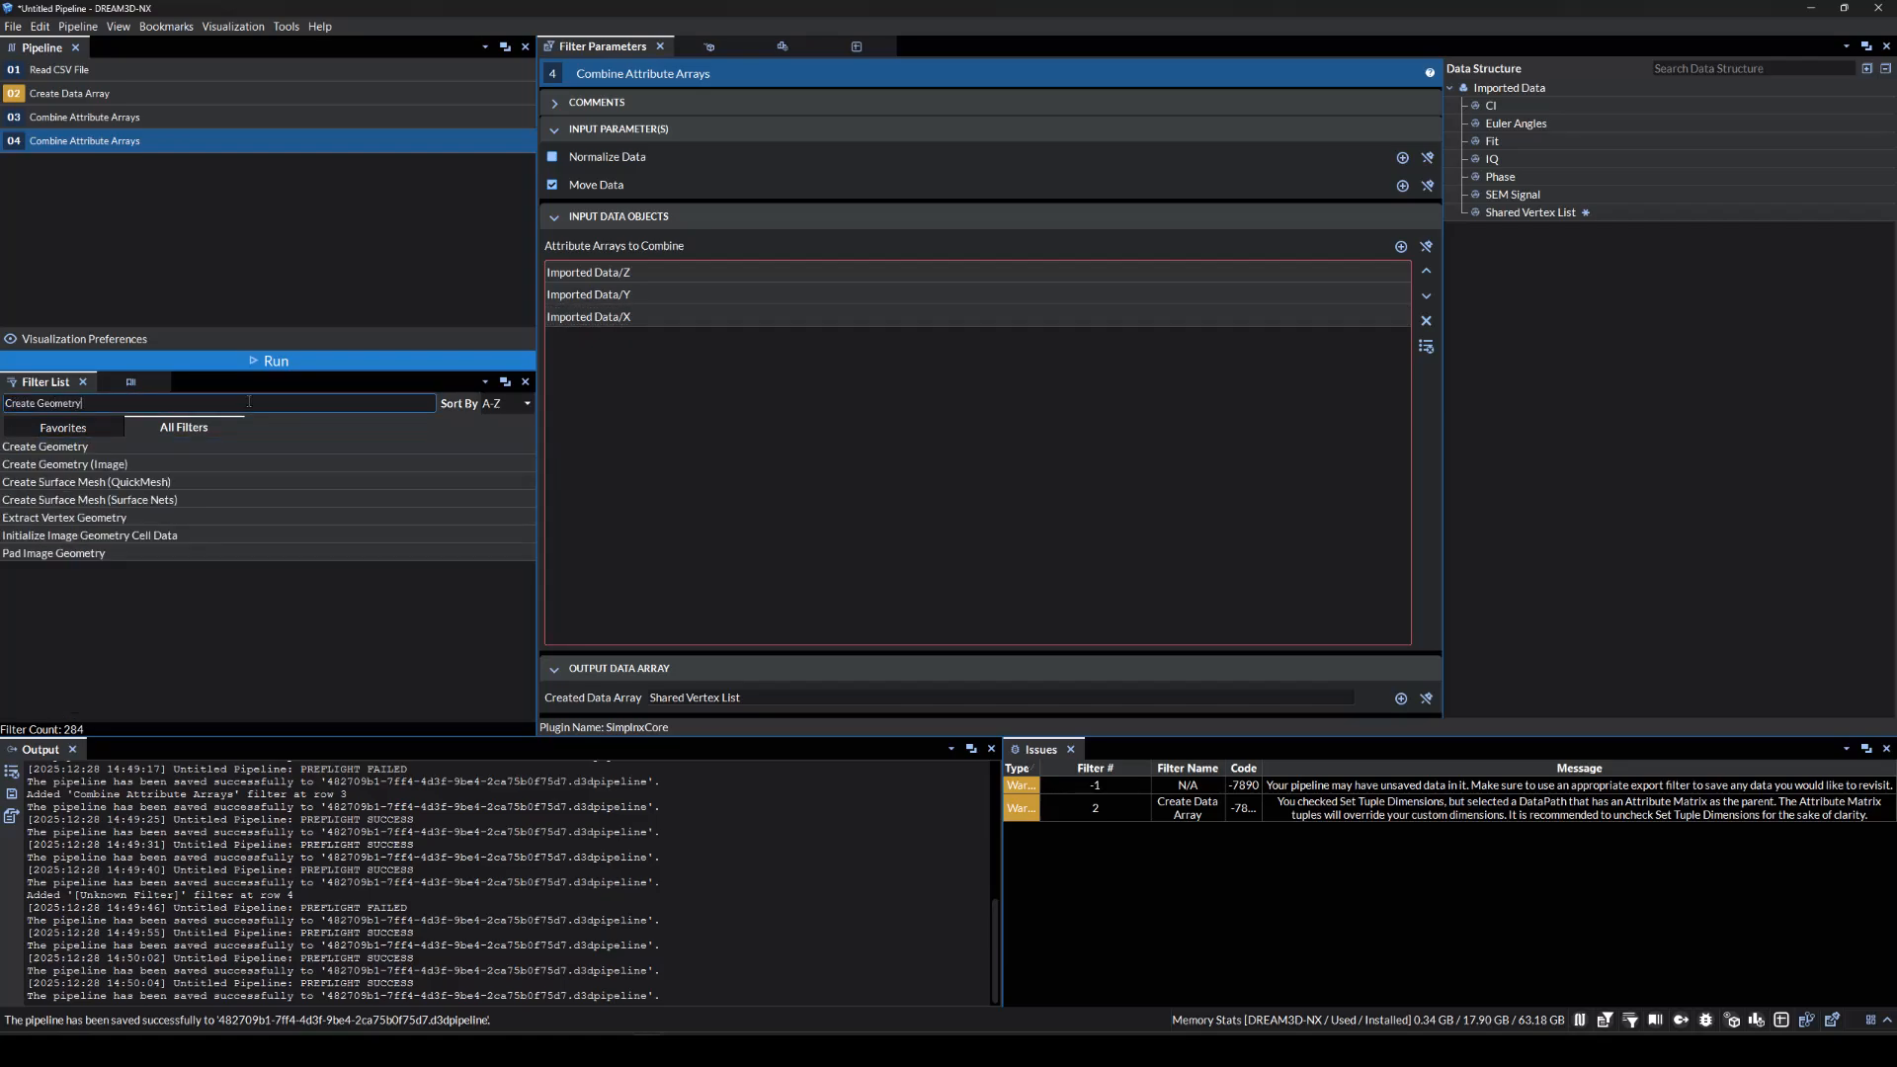
Add Create Geometry as a Vertex geometry with Micrometer length units.
left_click(237, 446)
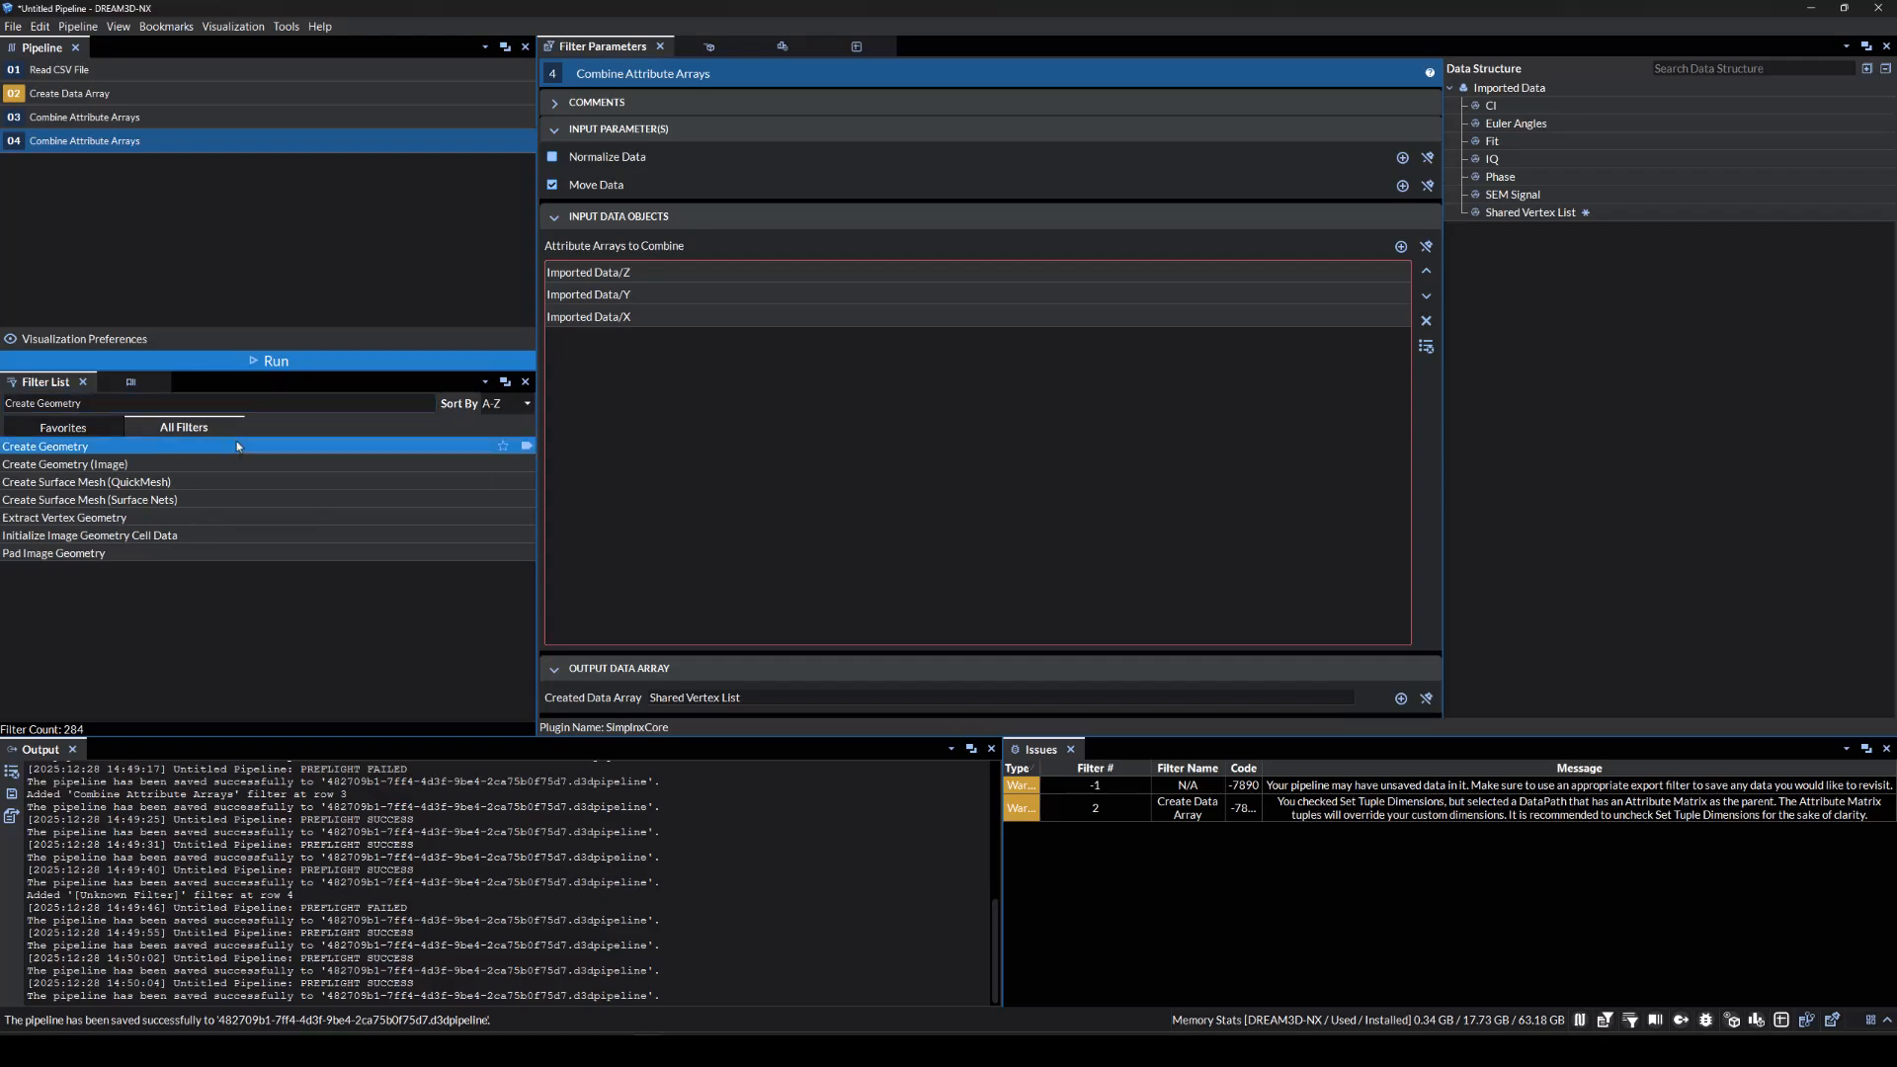
double_click(237, 445)
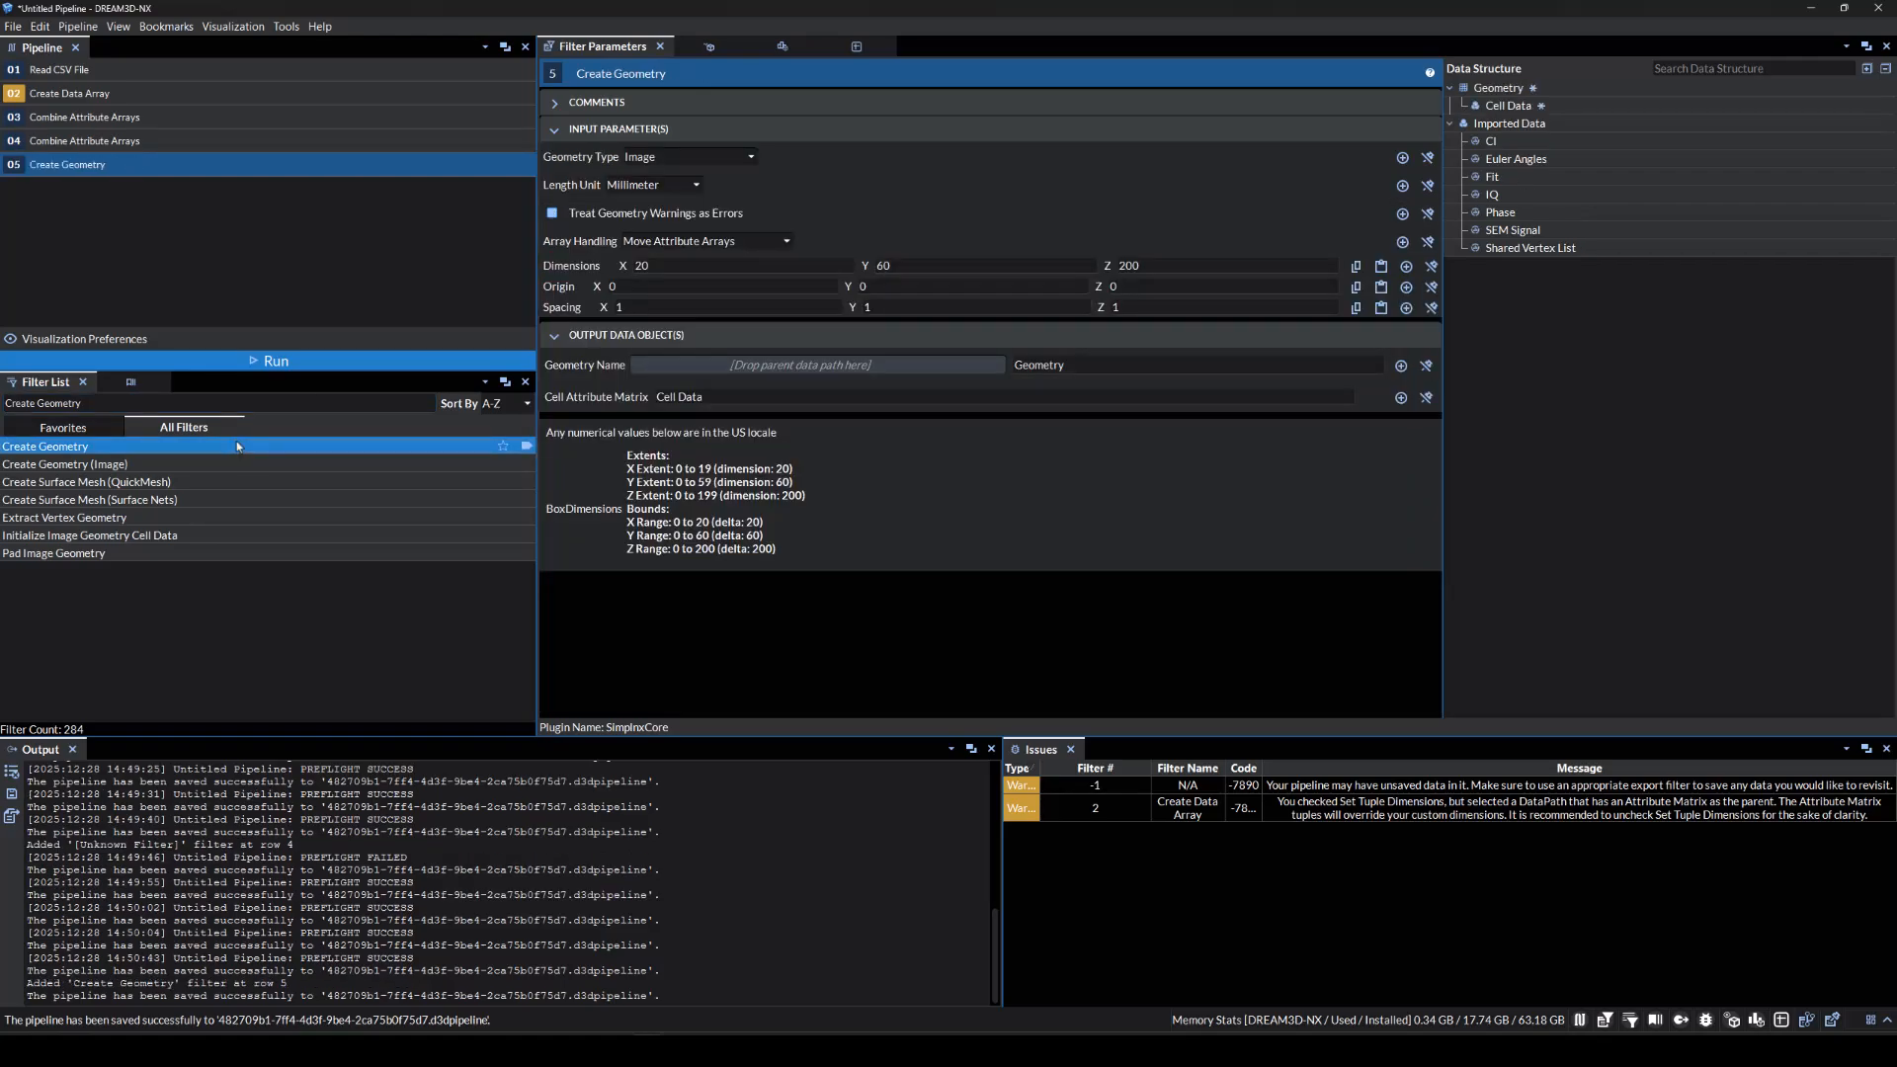
left_click(690, 186)
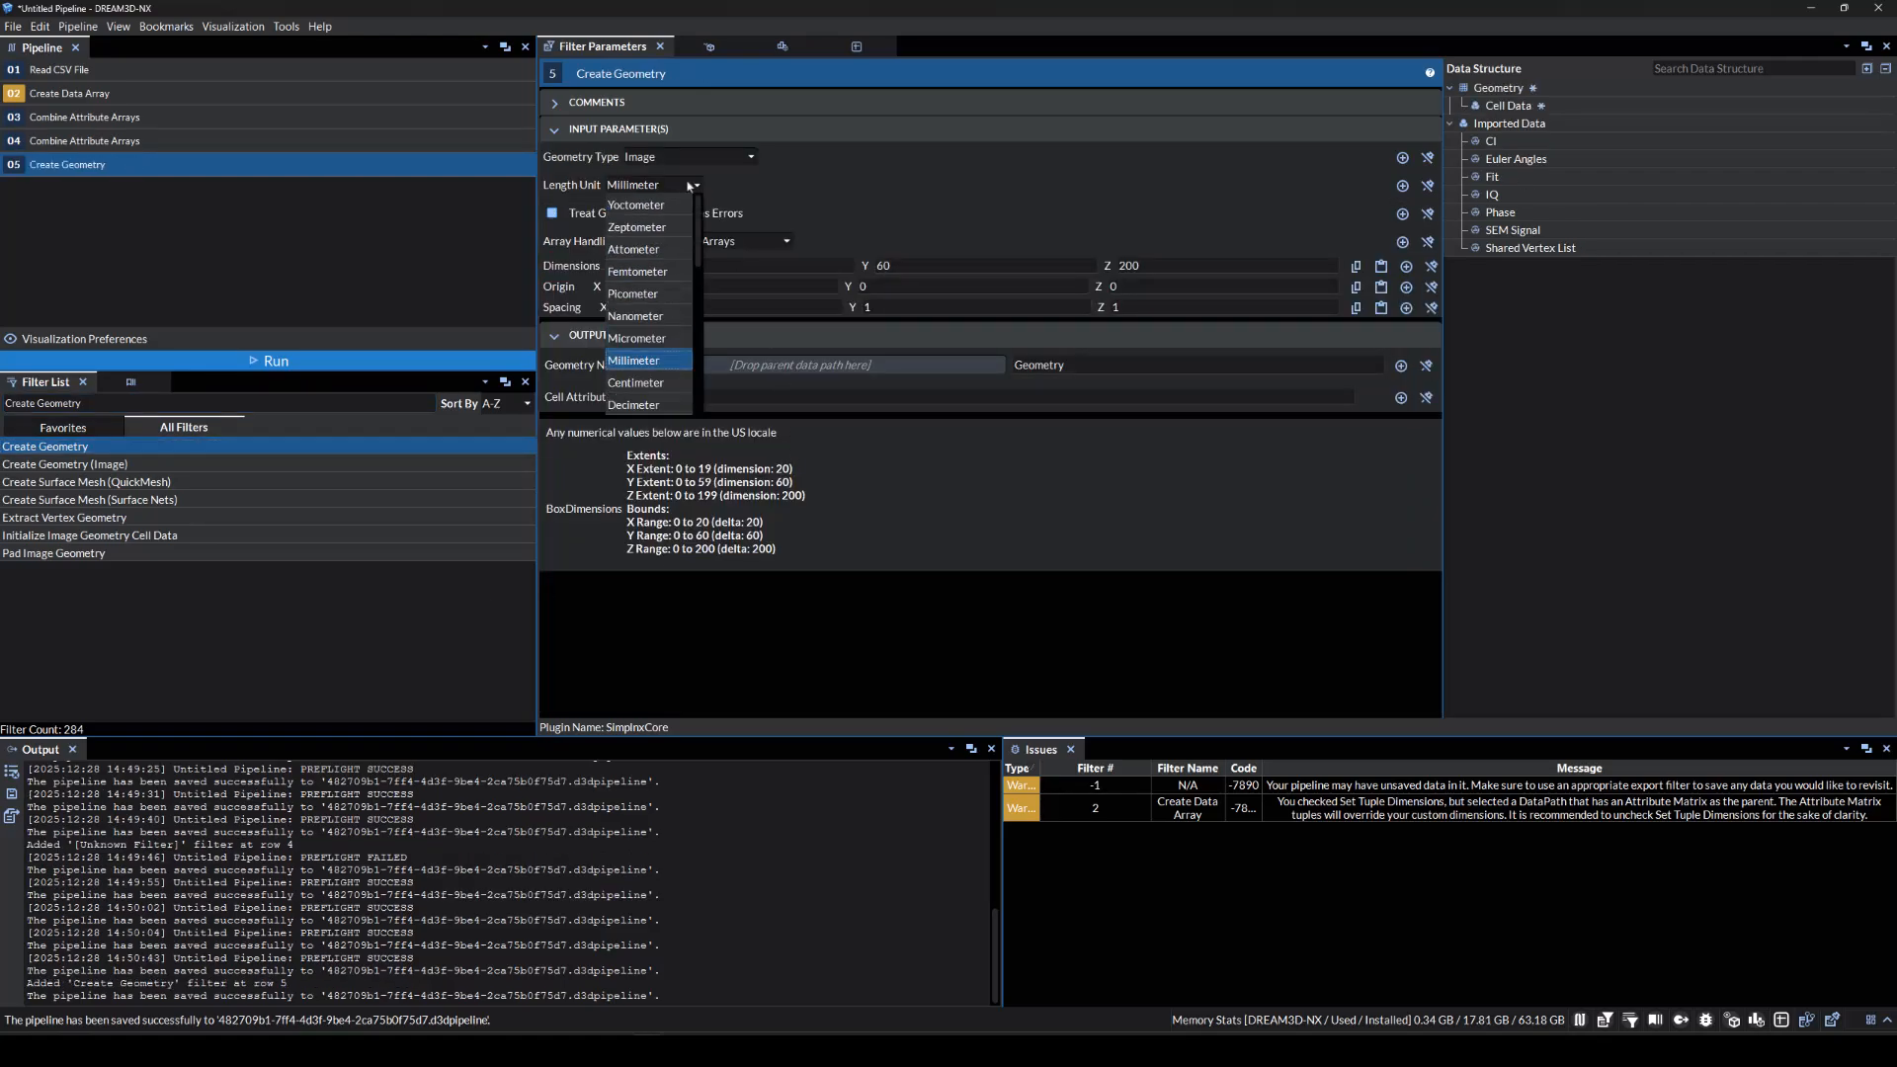
left_click(649, 339)
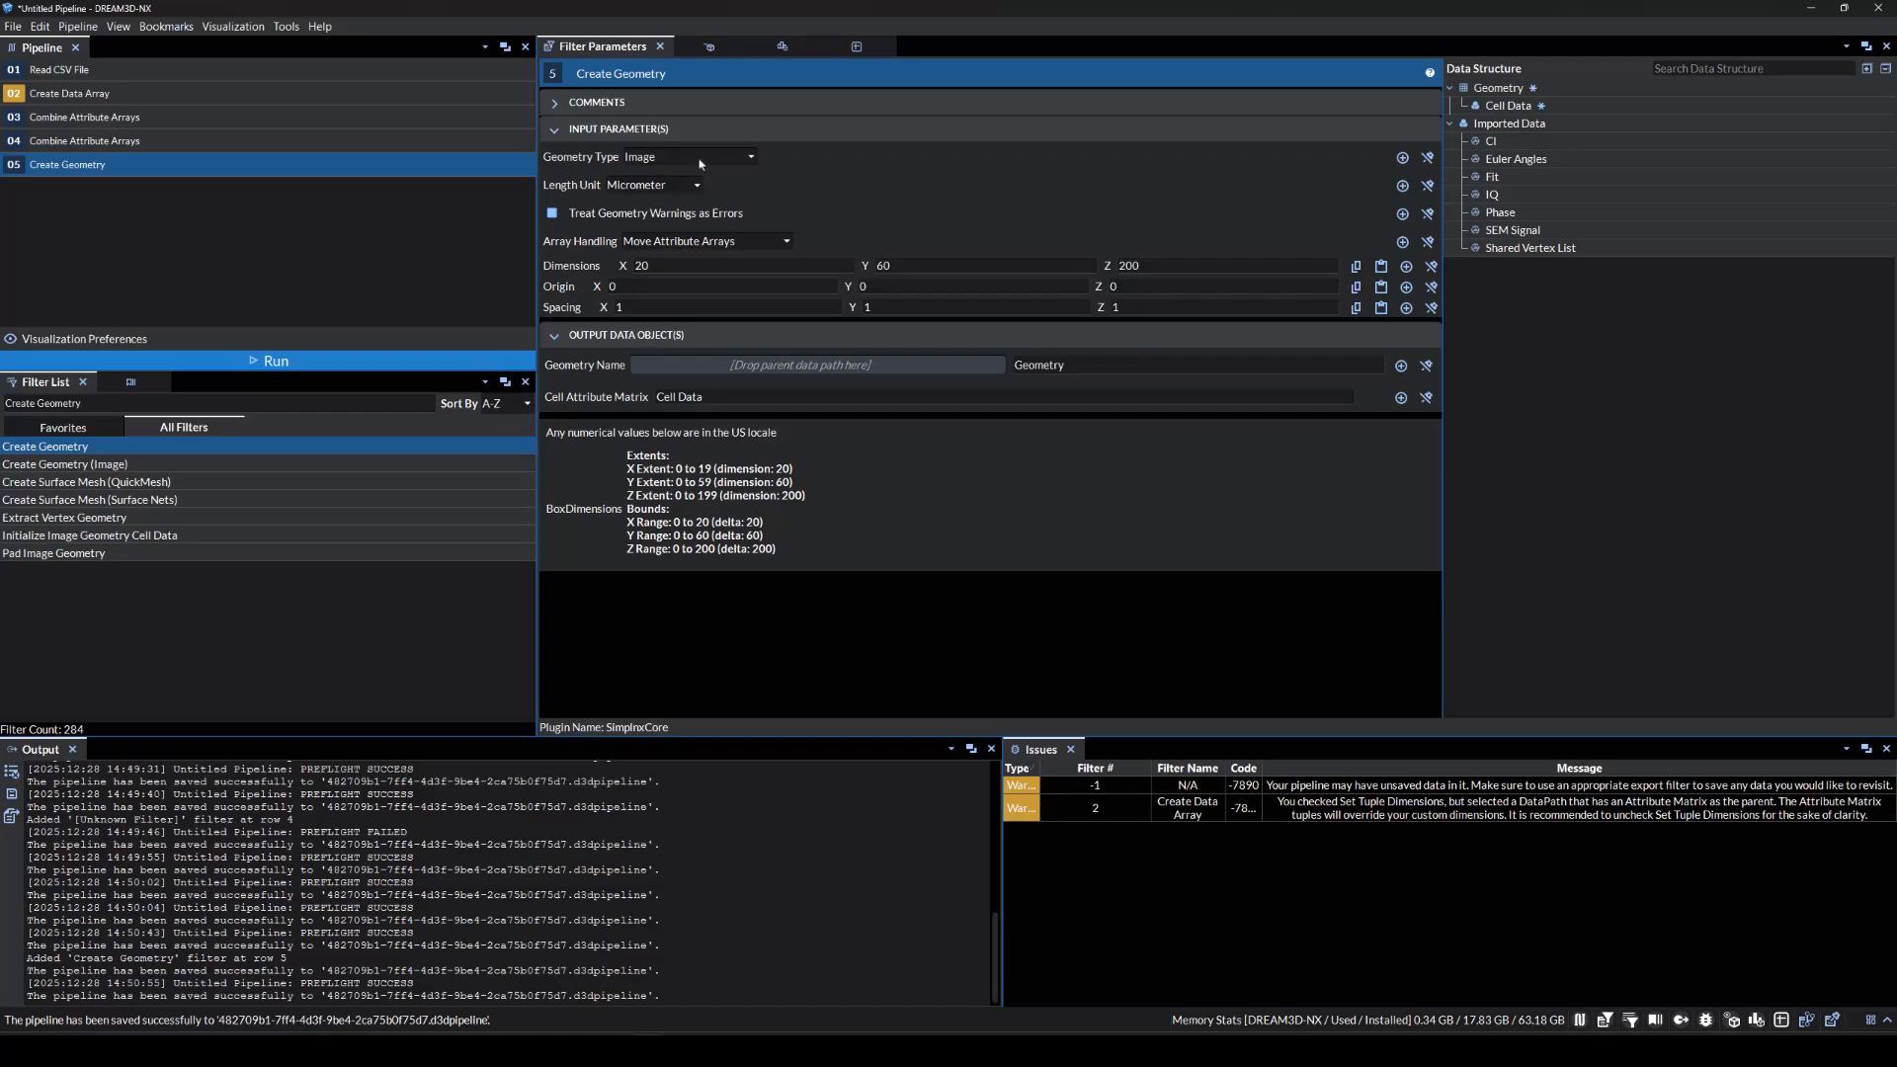
left_click(743, 157)
left_click(736, 203)
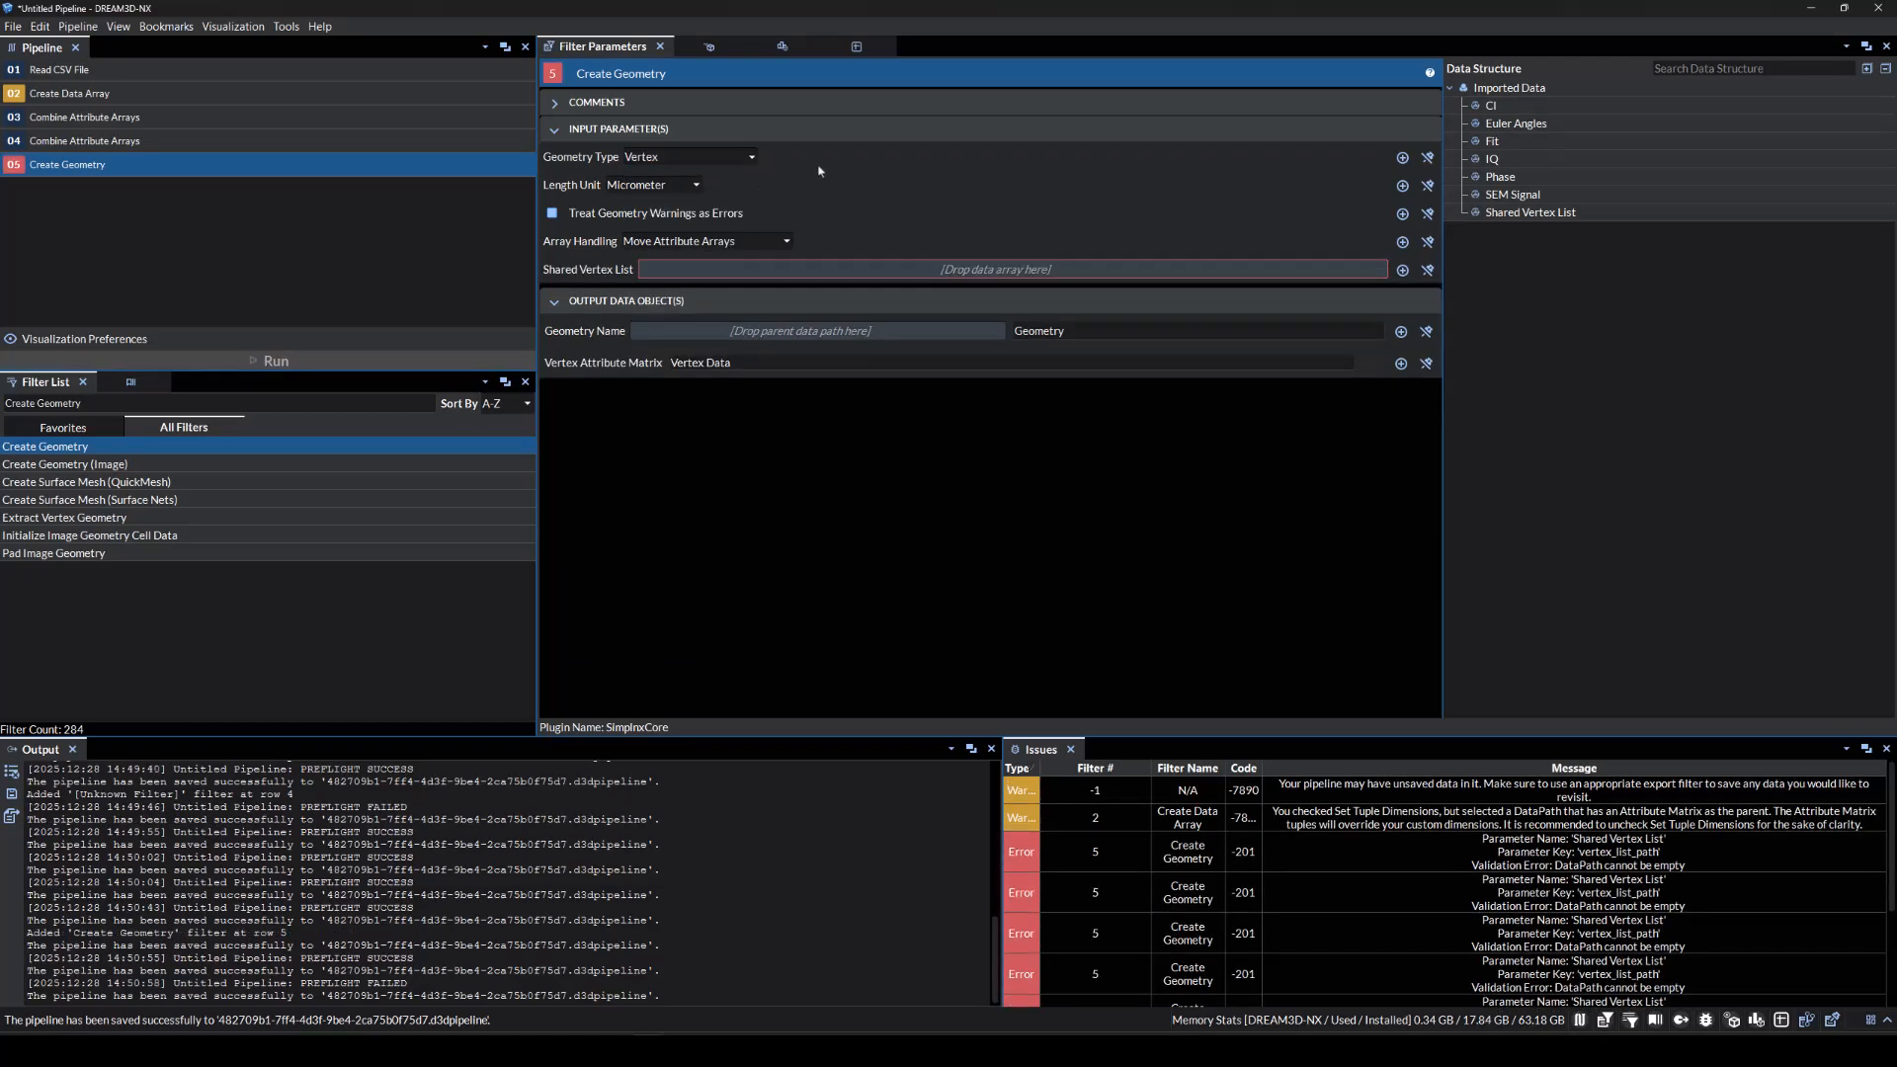
Use Shared Vertex List for the vertices and name the geometry EBSD Hex Grid.
left_click_drag(1530, 212, 1092, 275)
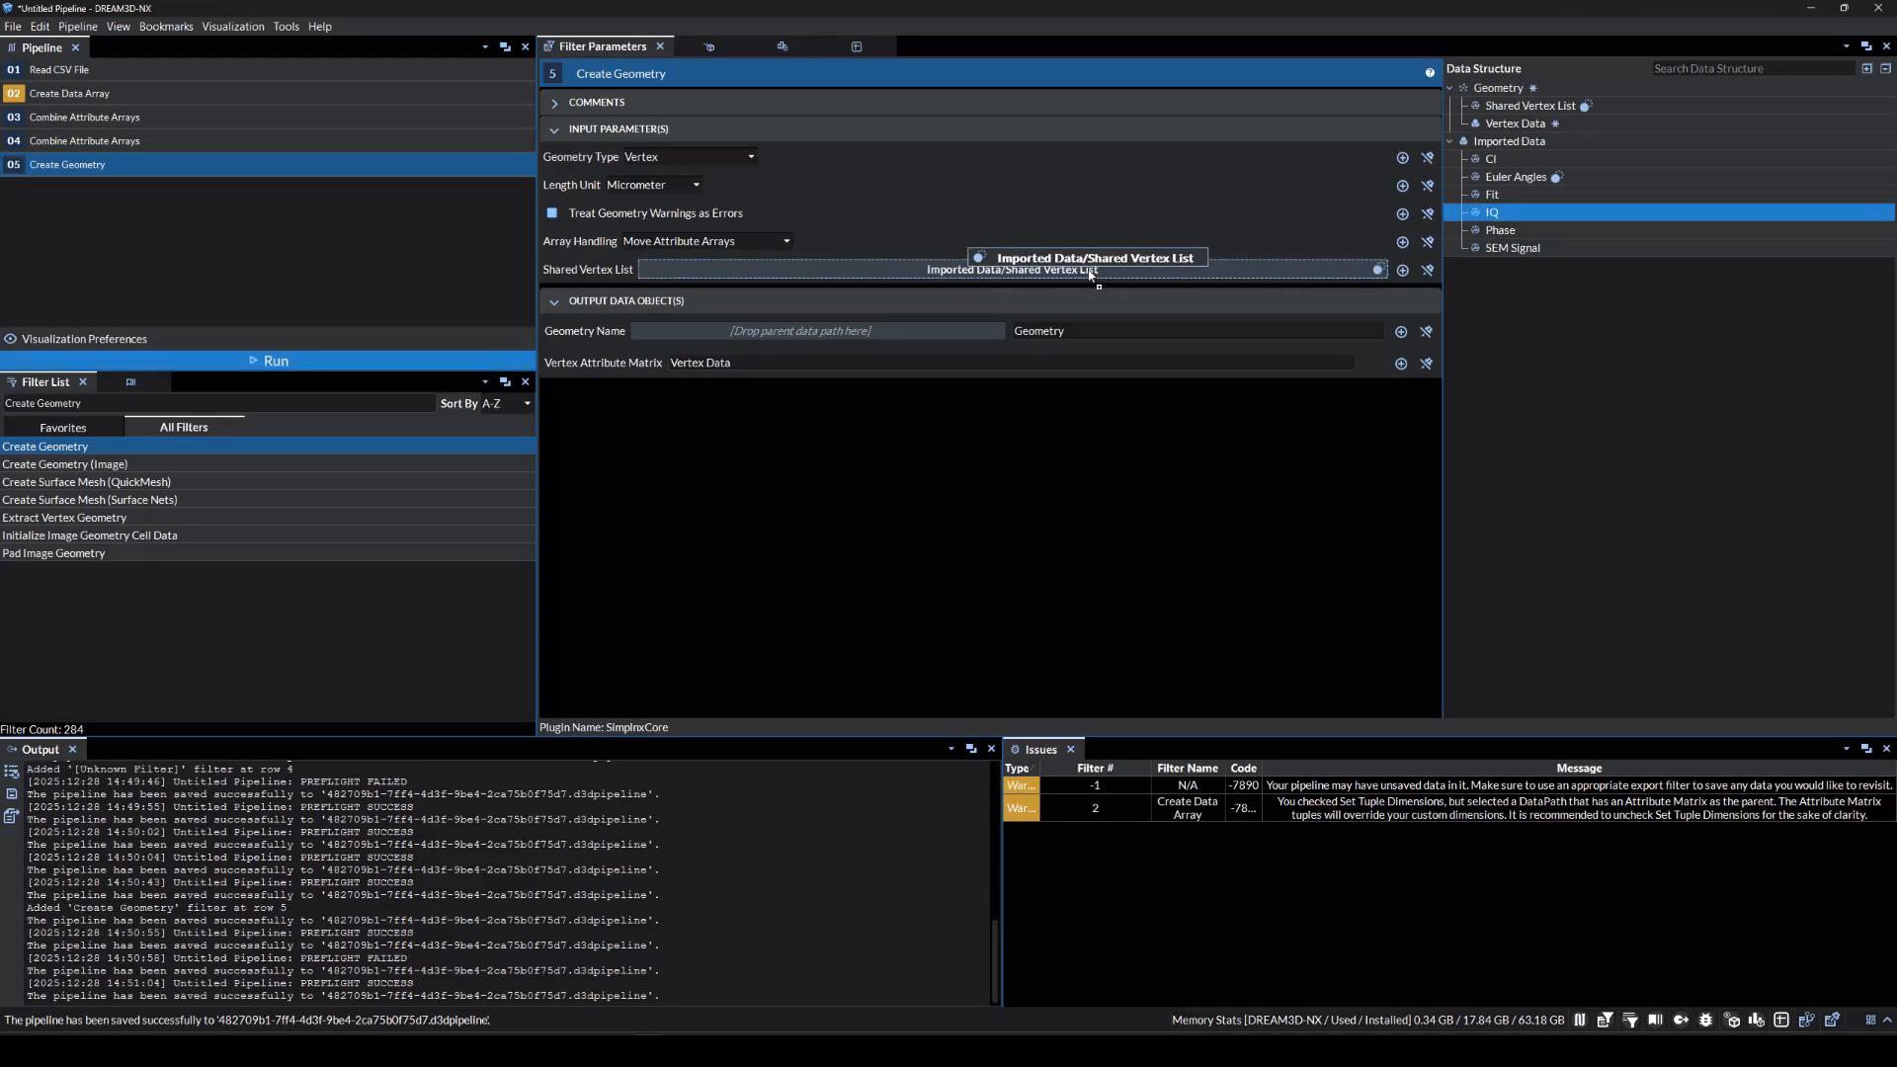
left_click_drag(1091, 275, 1093, 275)
double_click(1095, 331)
key("BackSpace")
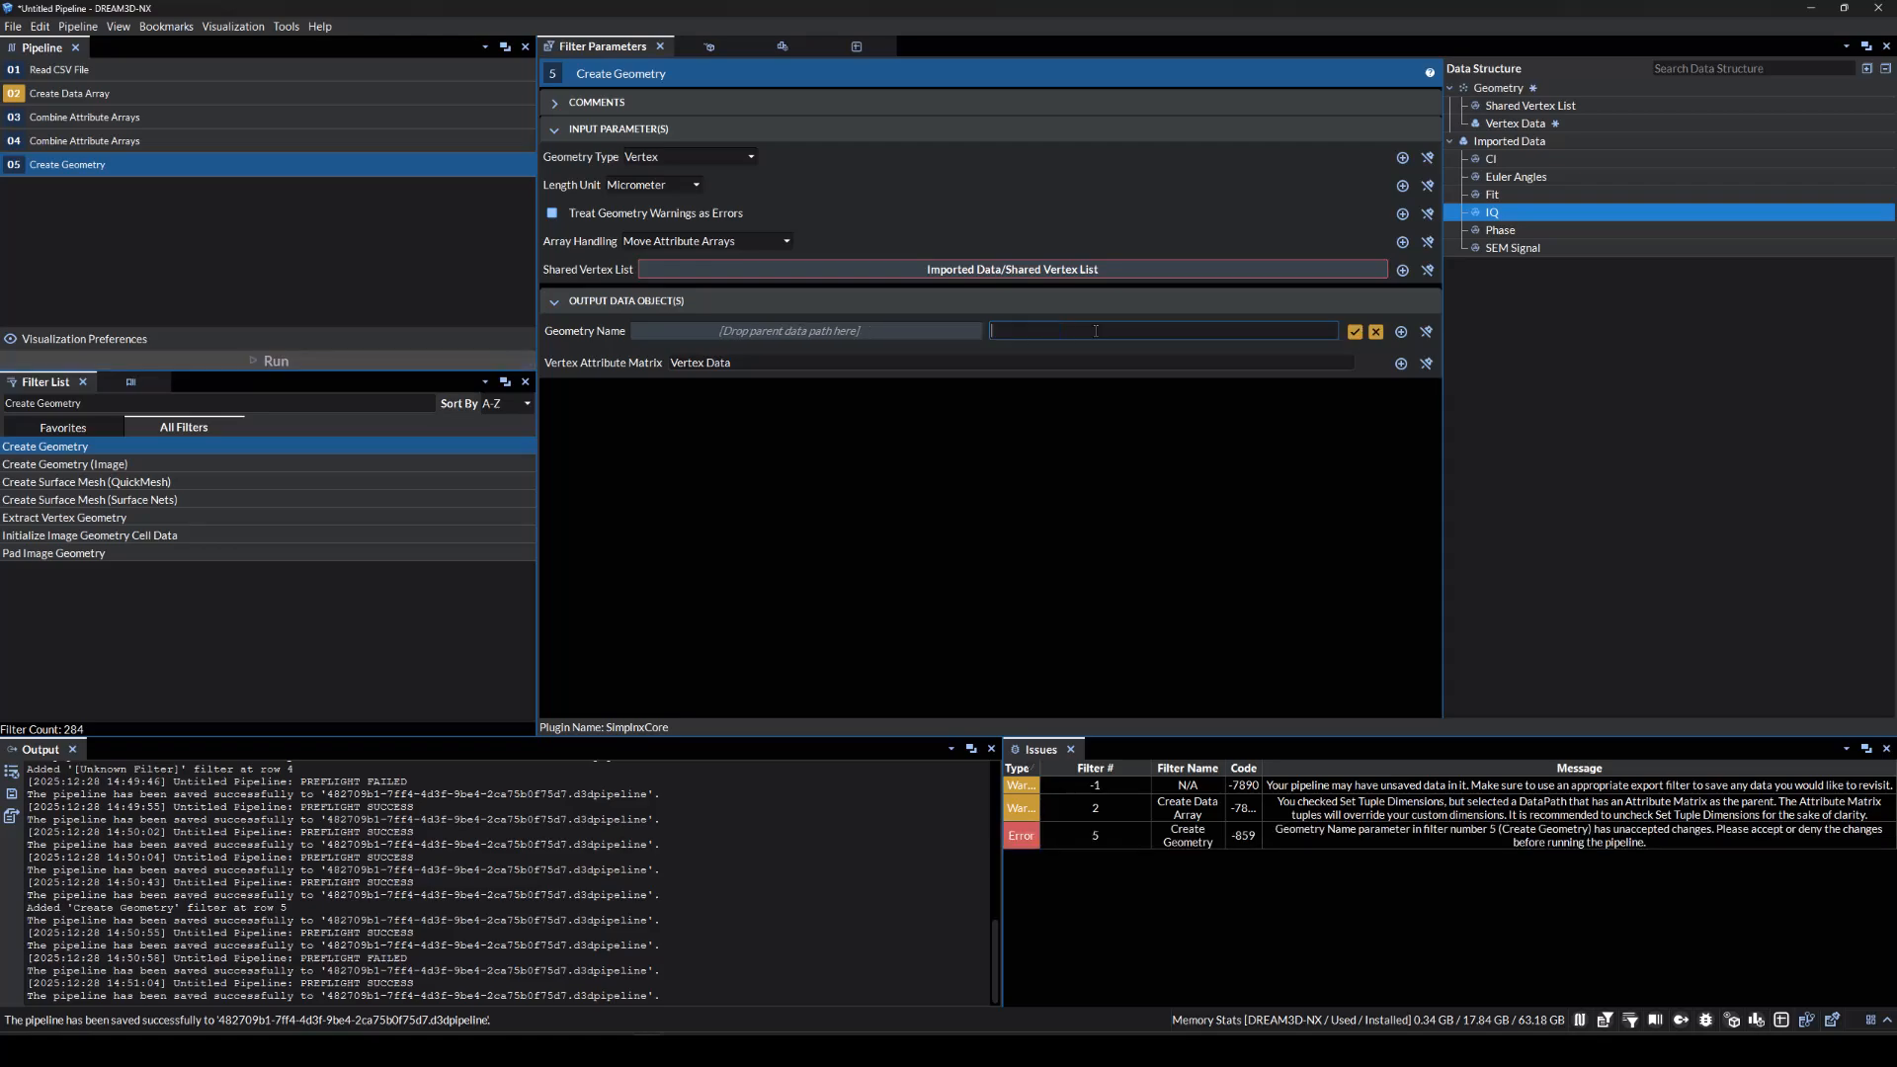
type("EBSD Hex Grid")
key("Return")
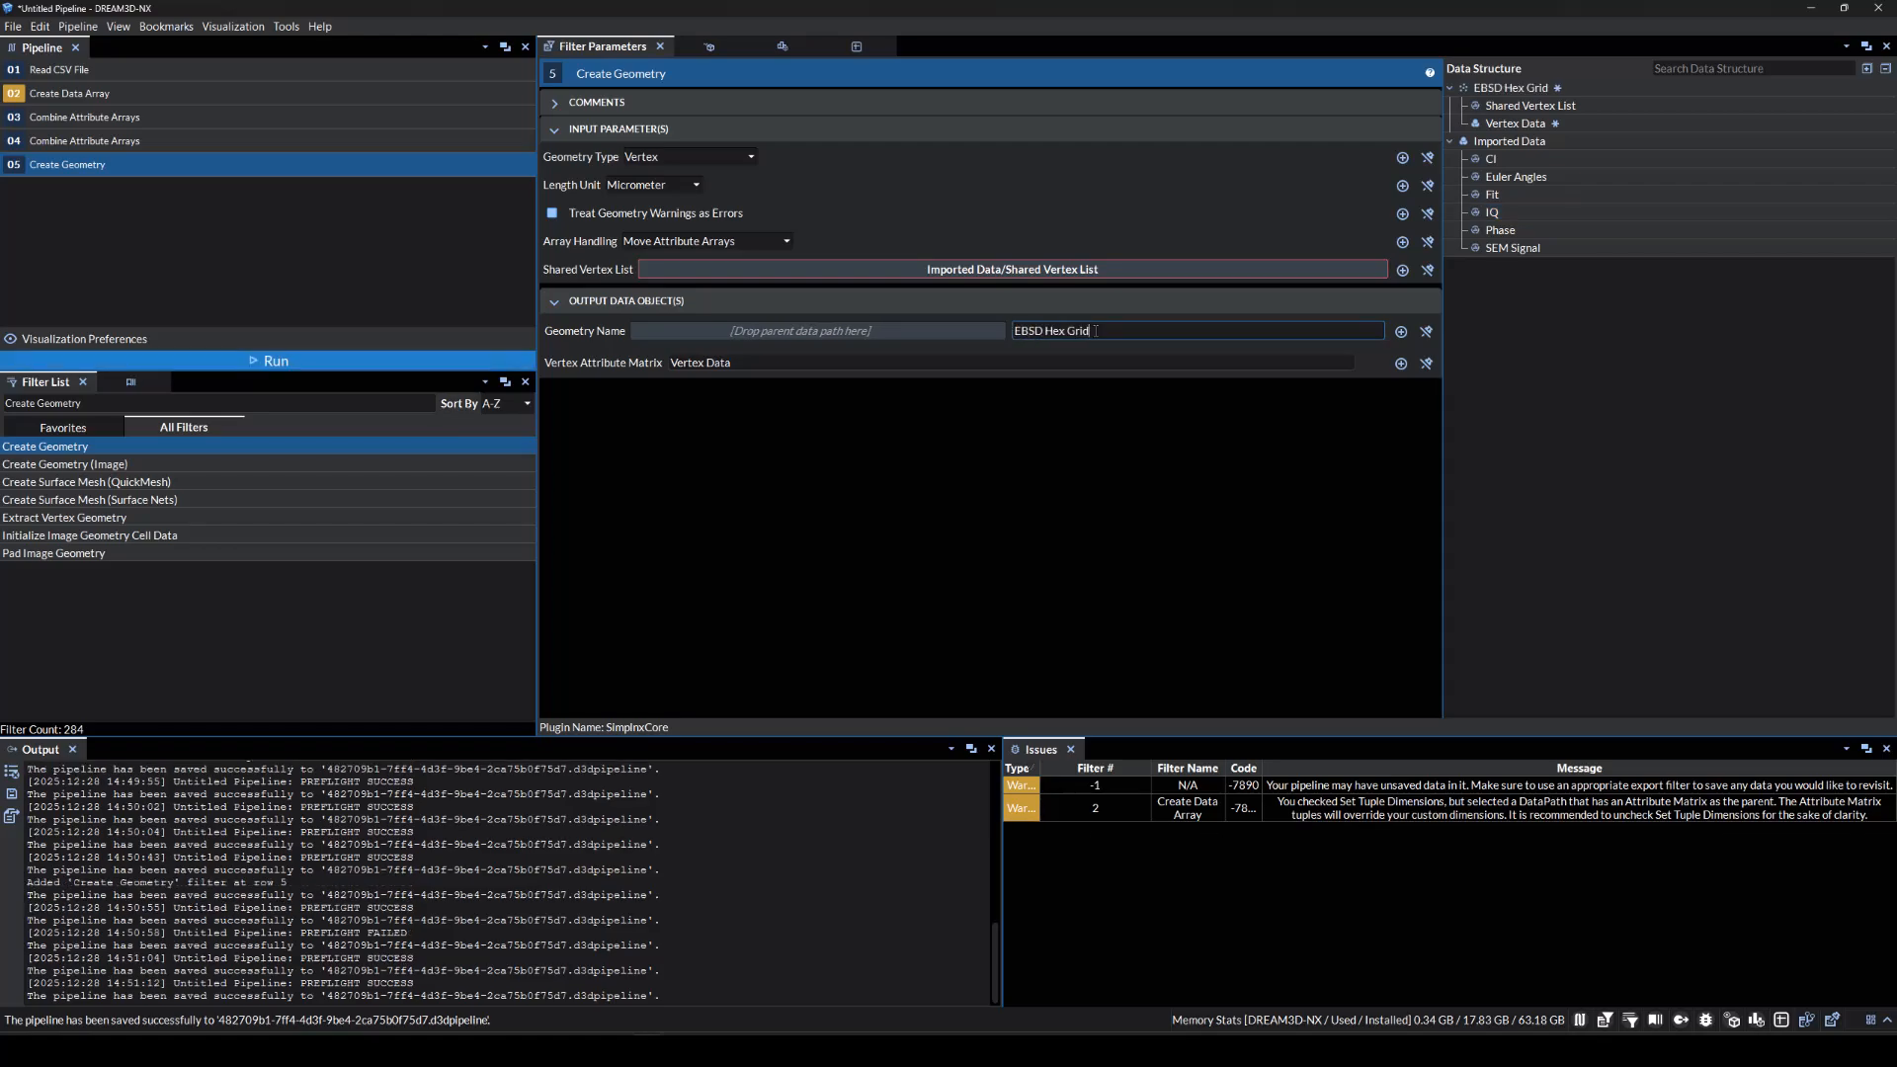
triple_click(302, 406)
type("Move Data")
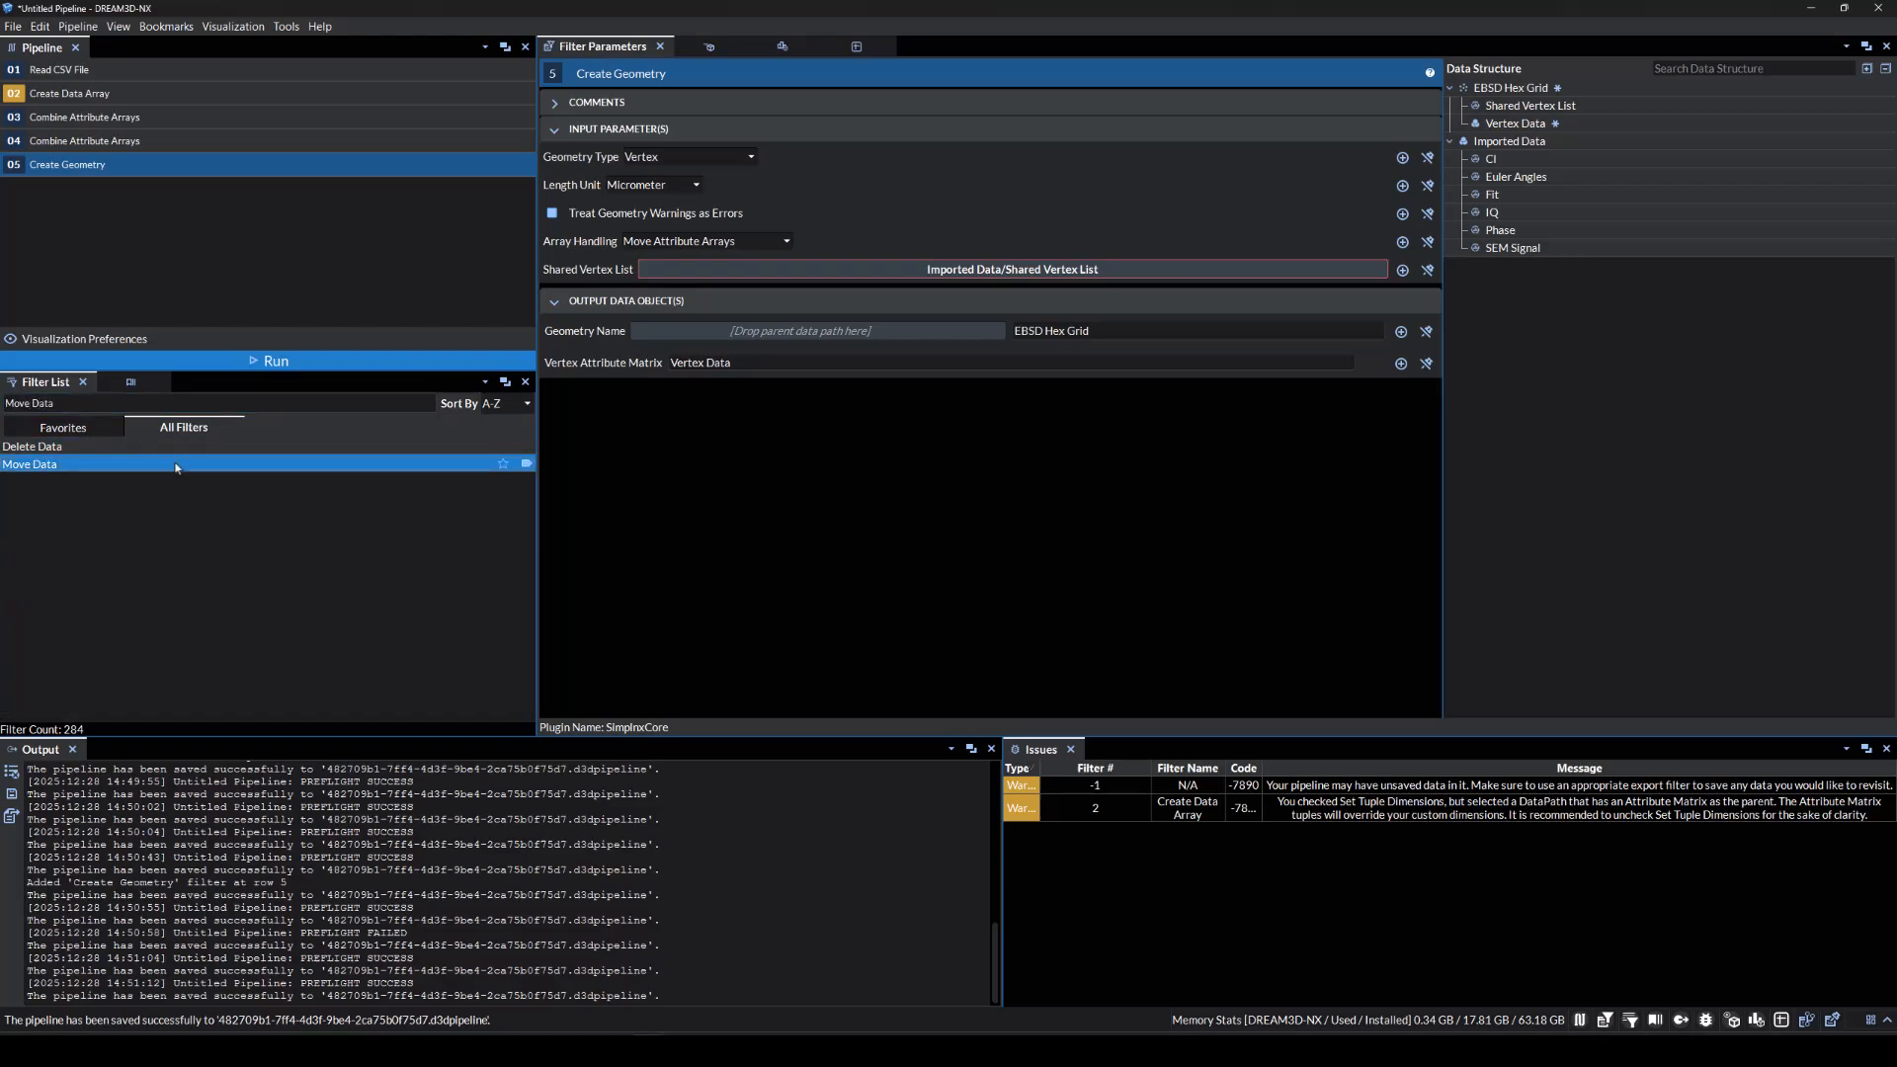
Add Move Data moving the six imported arrays, including CI, Euler Angles, Fit, IQ, Phase, into Vertex Data.
left_click_drag(178, 464, 188, 284)
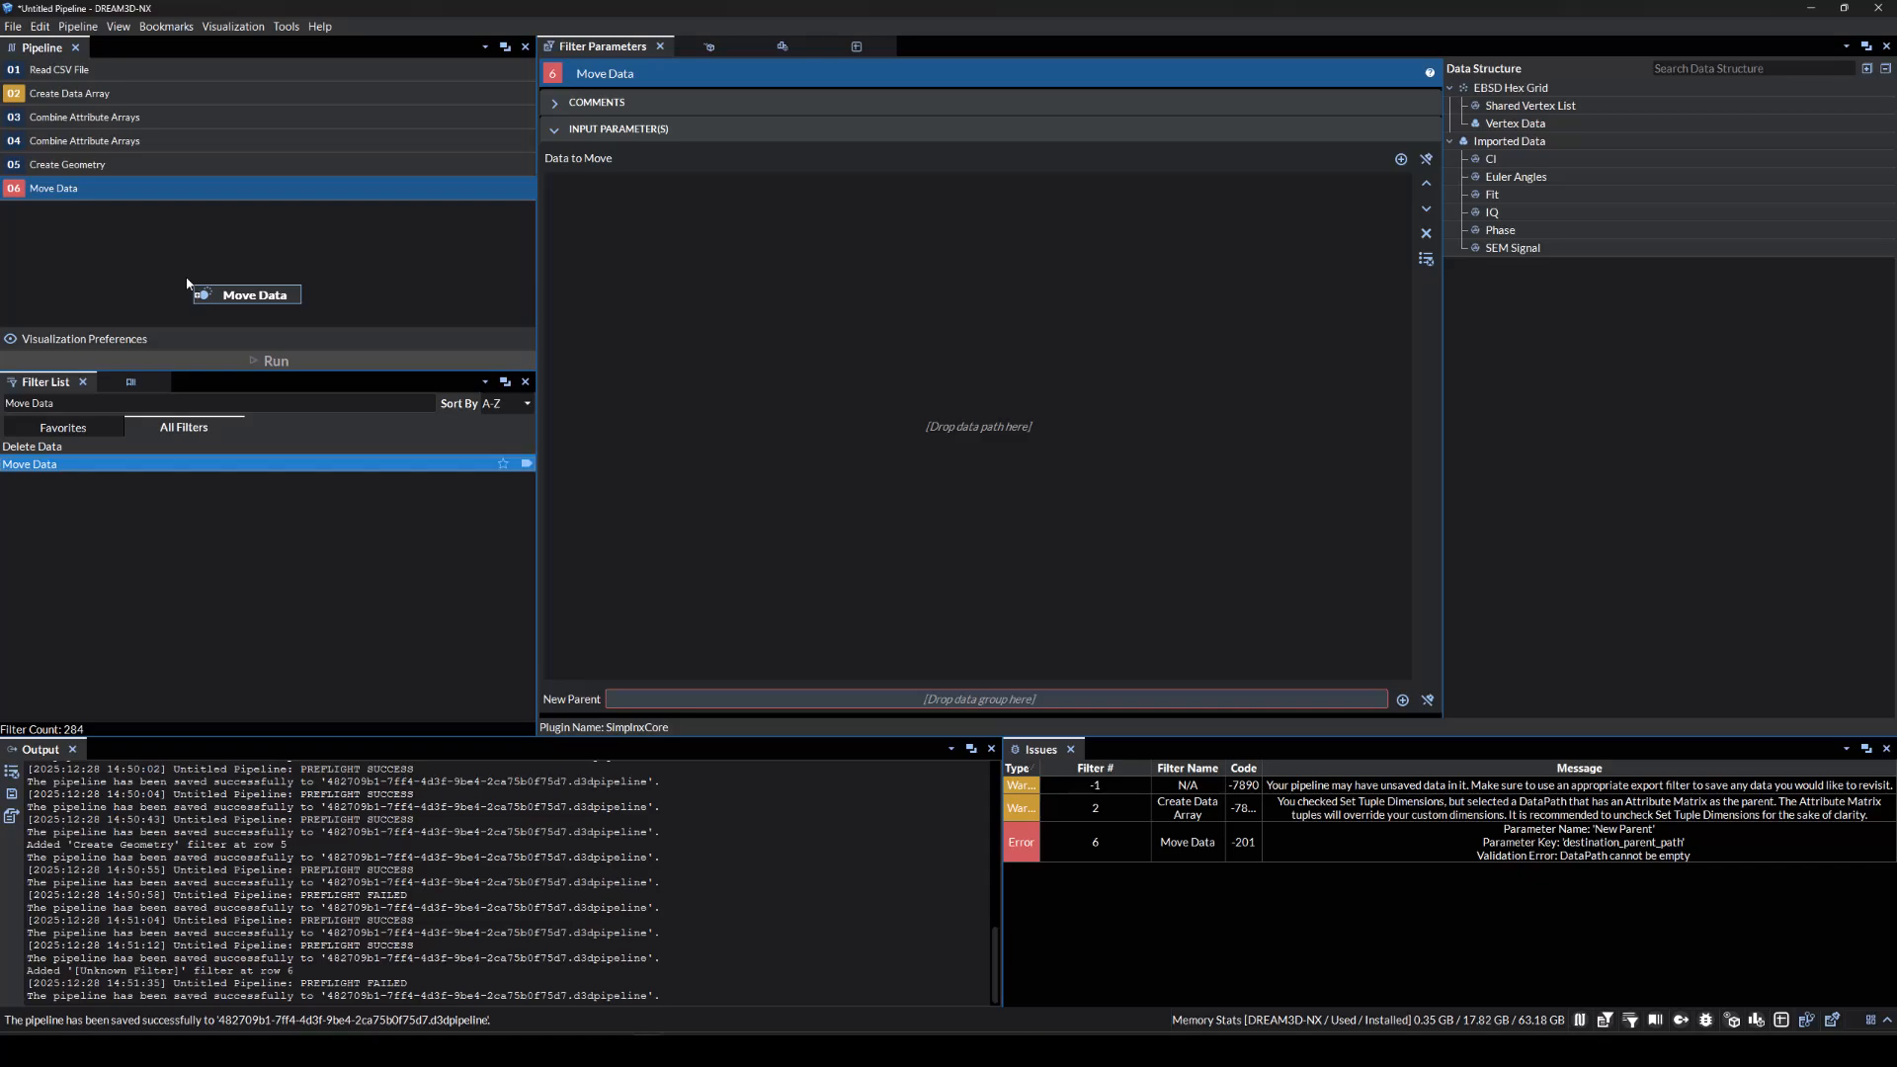
left_click(1639, 163)
left_click(1593, 175, "ctrl")
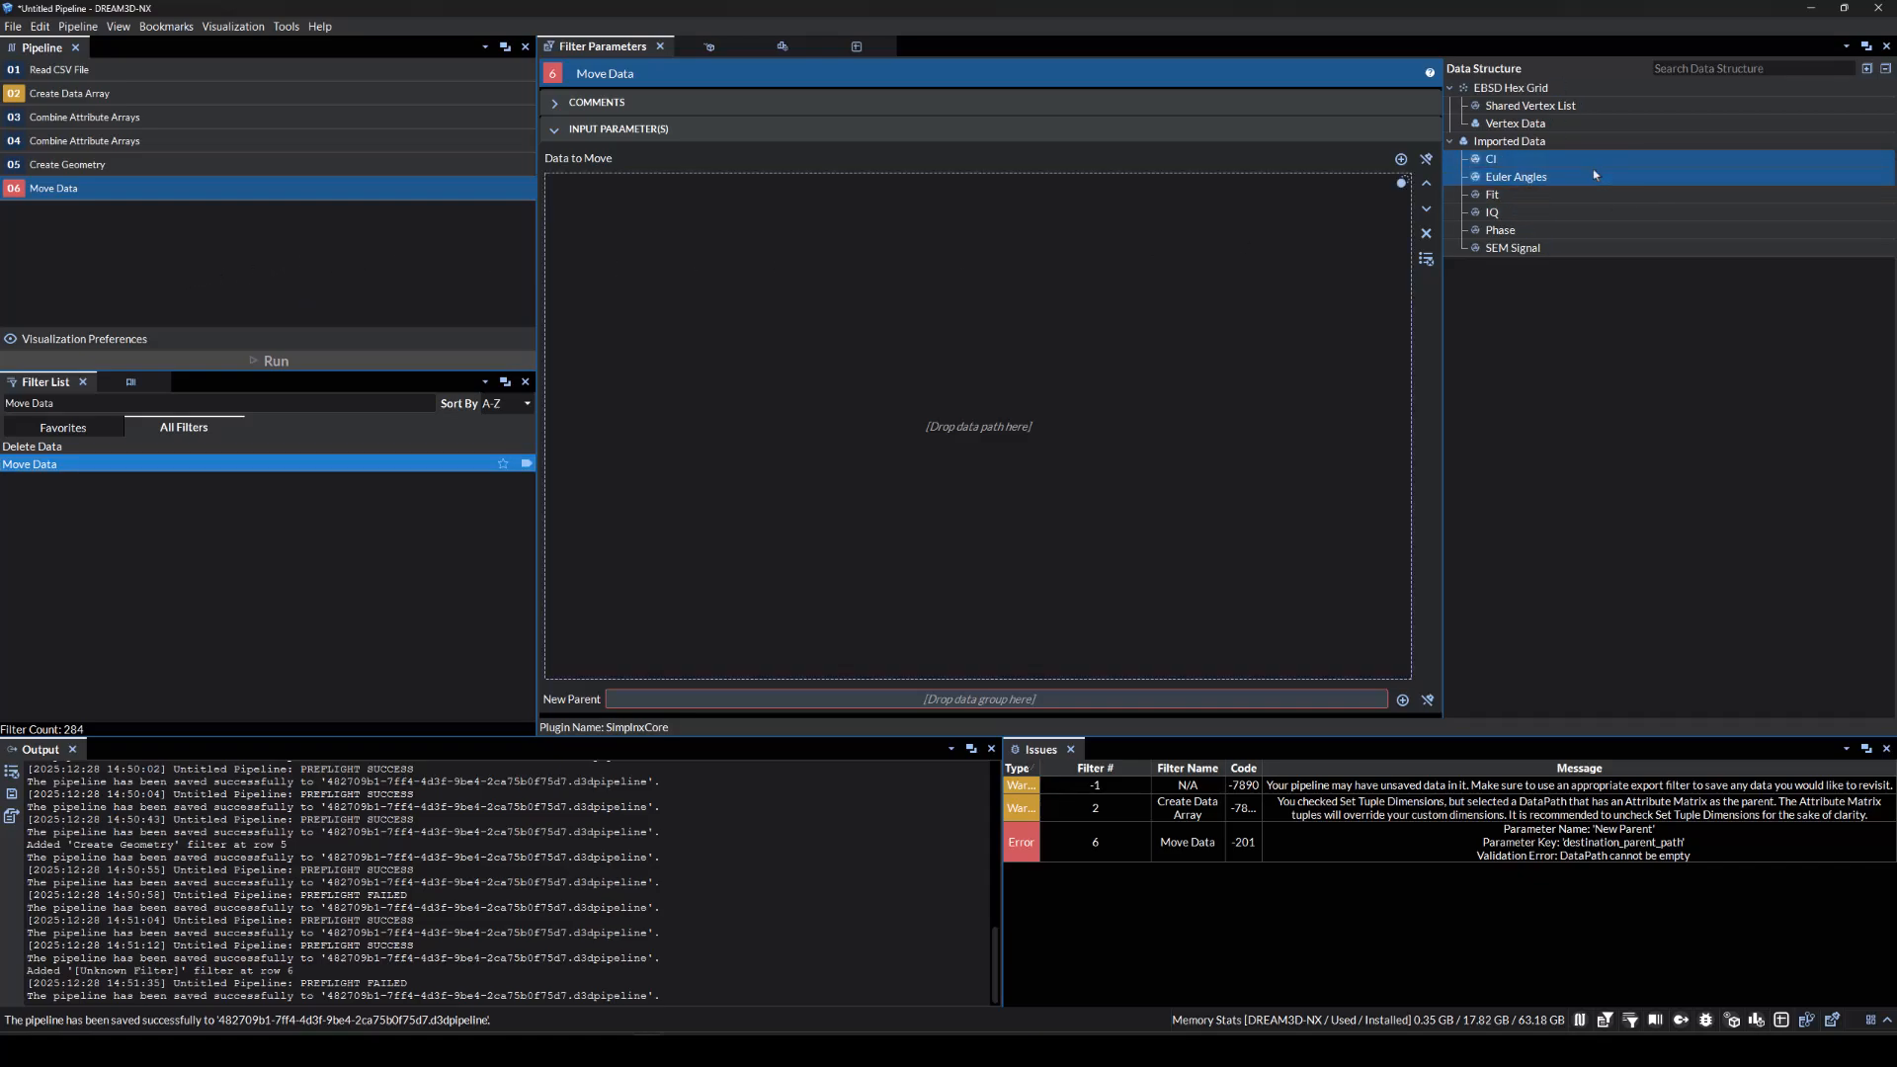
left_click(1551, 194, "ctrl")
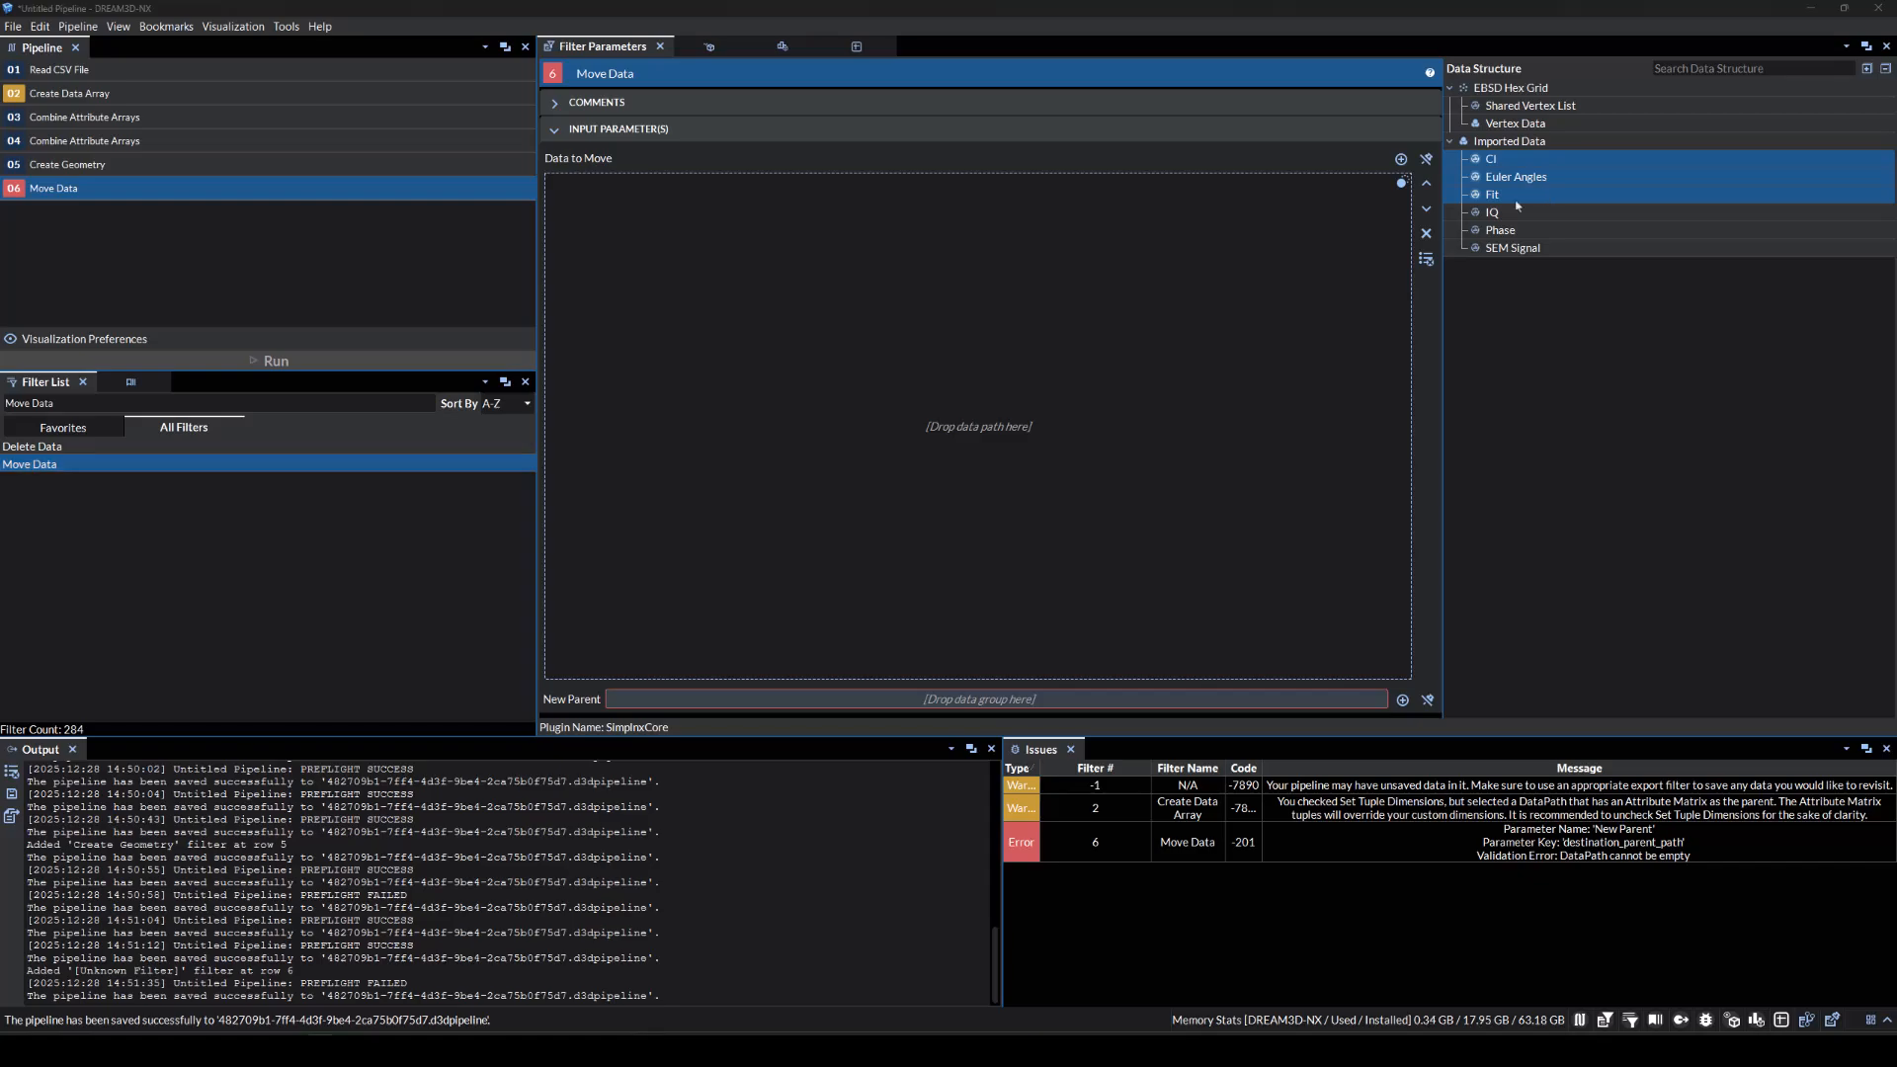
left_click(1522, 212, "ctrl")
left_click(1521, 230, "ctrl")
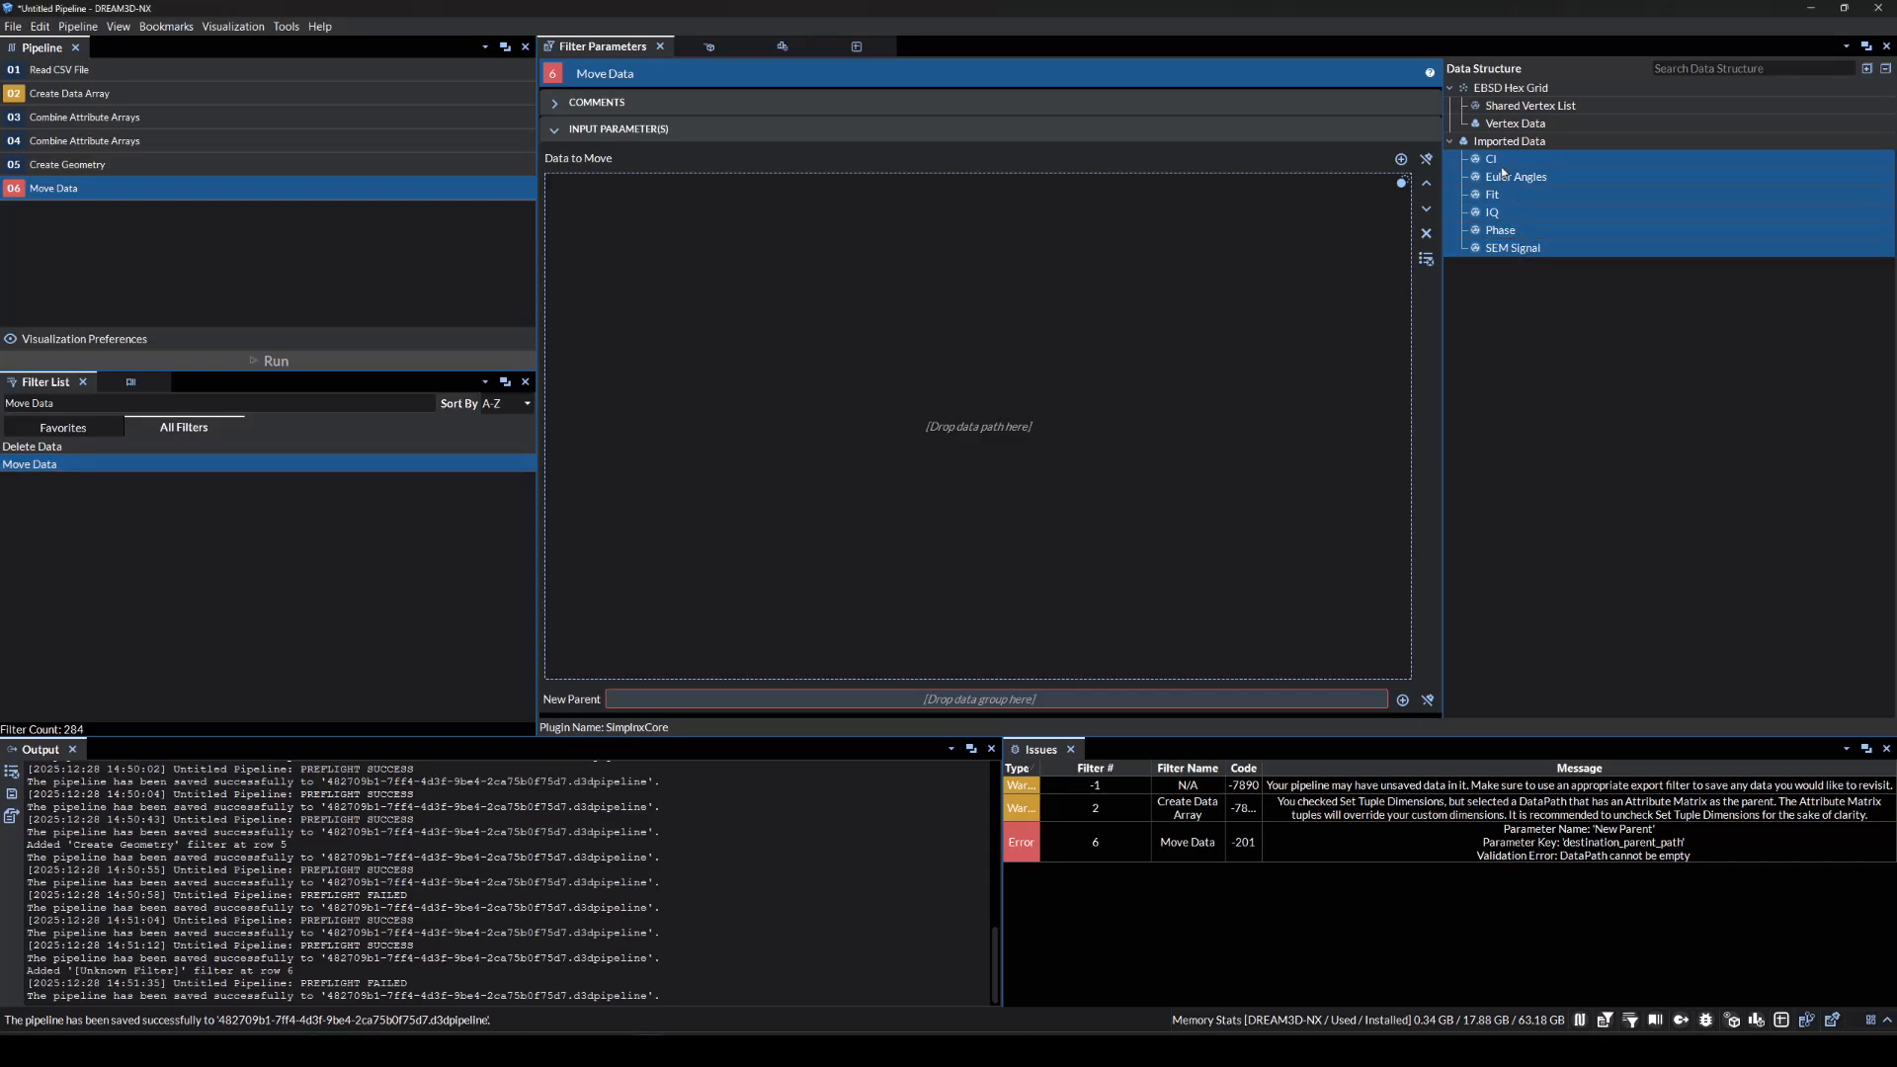
left_click_drag(1492, 159, 1083, 309)
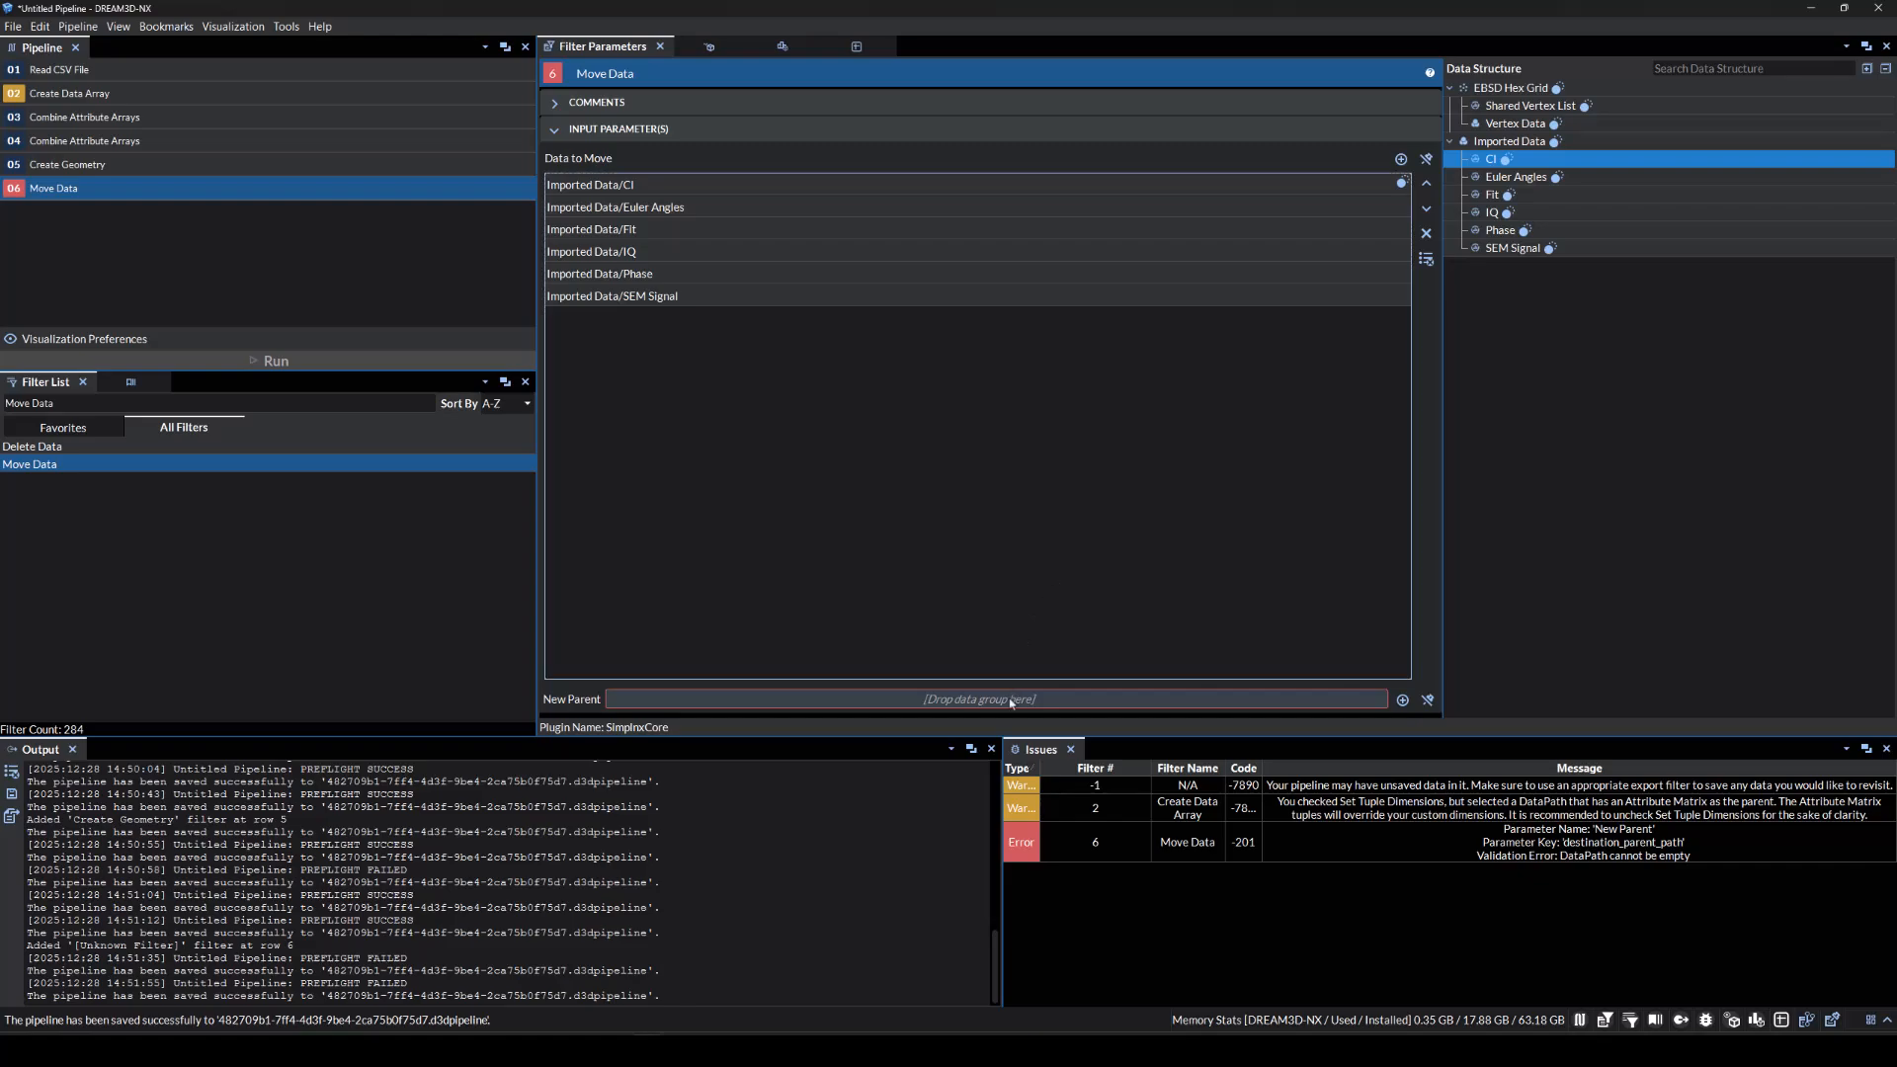
left_click(1563, 123)
left_click_drag(1564, 122, 1010, 703)
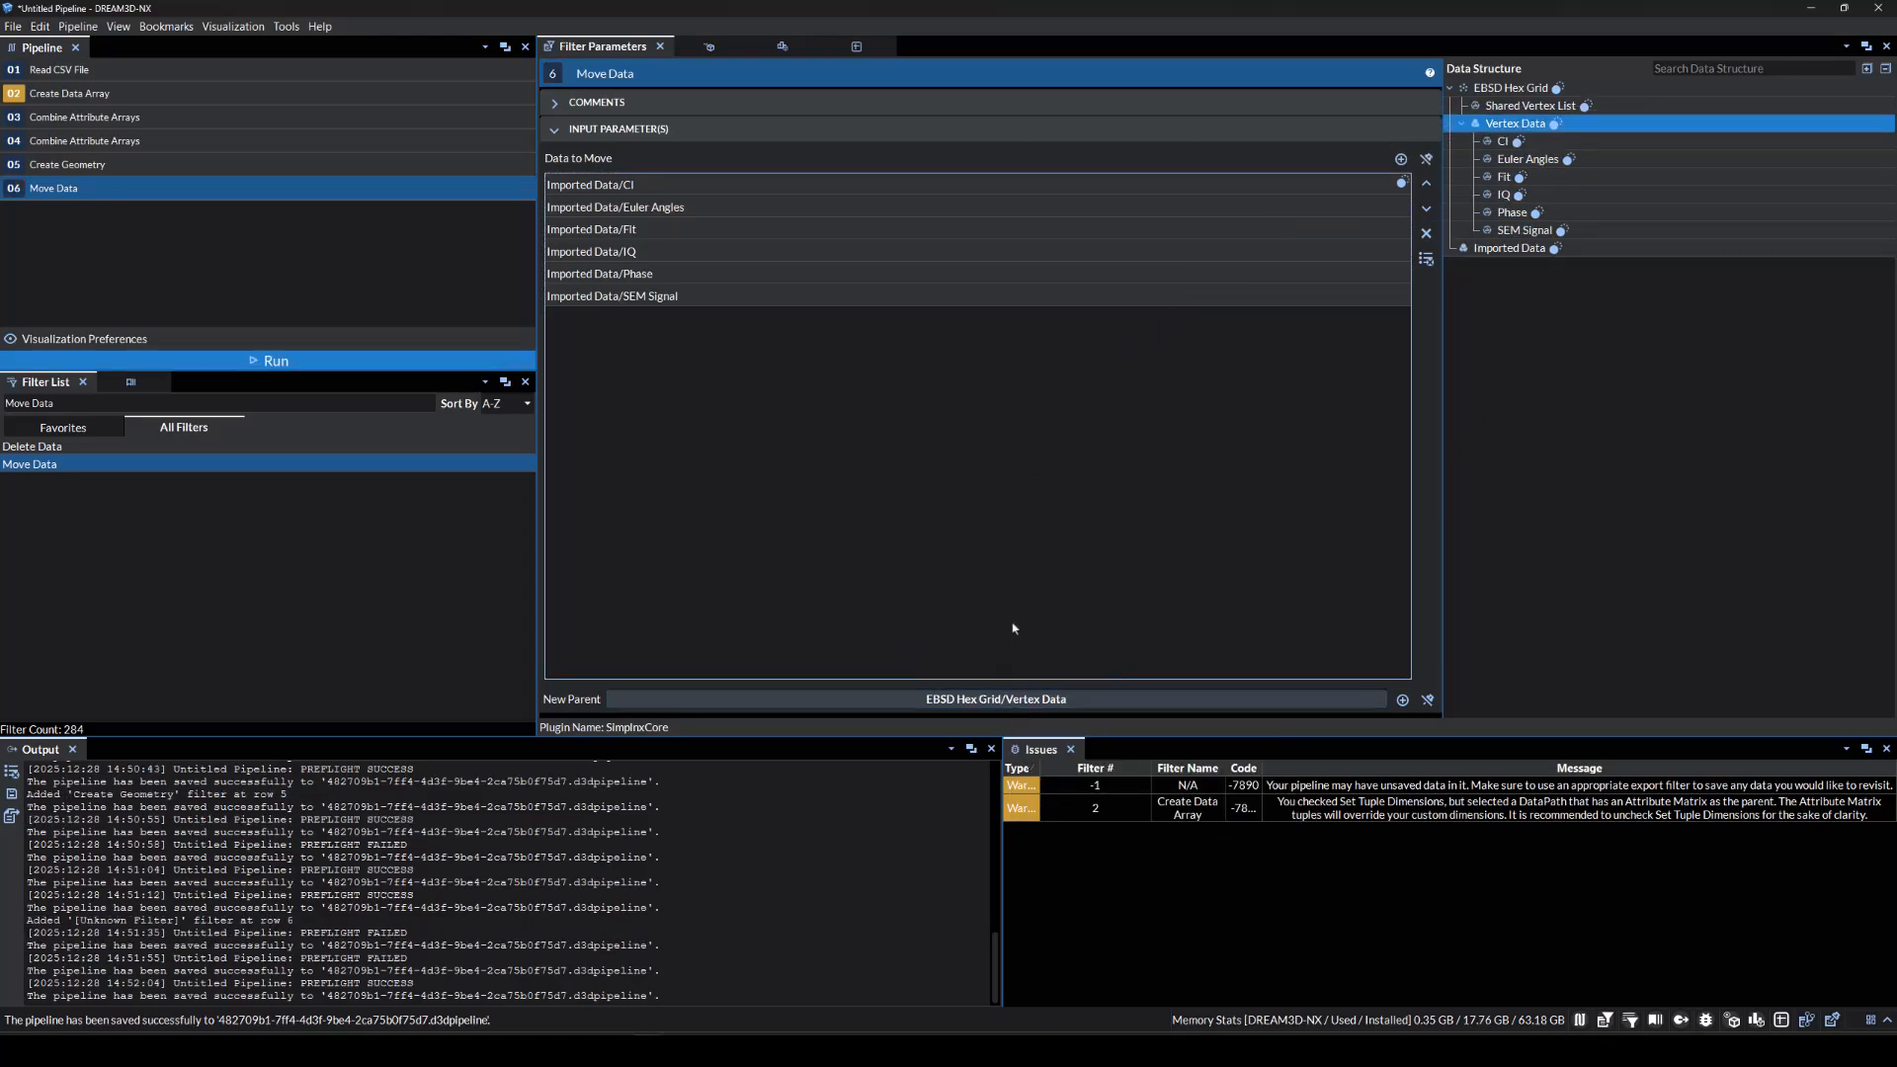
Add a Delete Data step removing Imported Data and run the pipeline.
left_click(210, 447)
left_click_drag(210, 447, 194, 301)
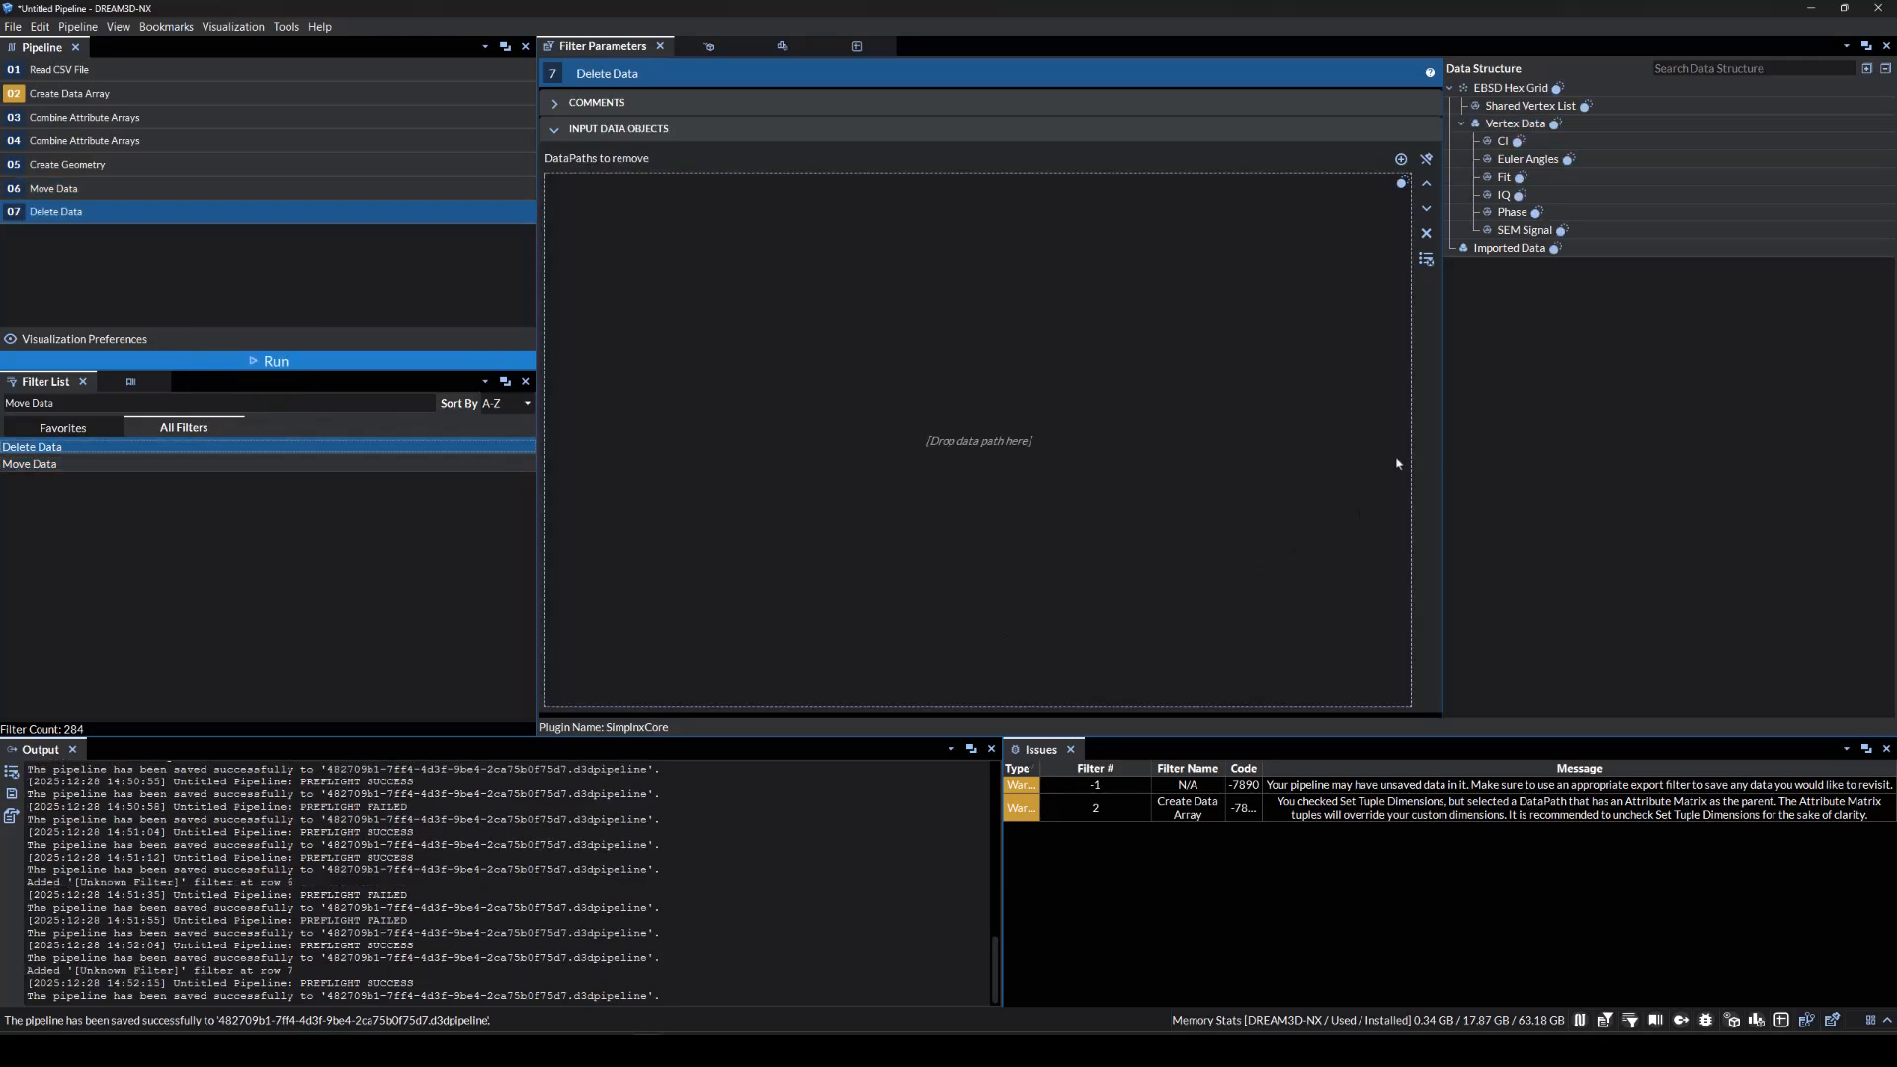
left_click(1547, 248)
left_click_drag(1547, 248, 1094, 348)
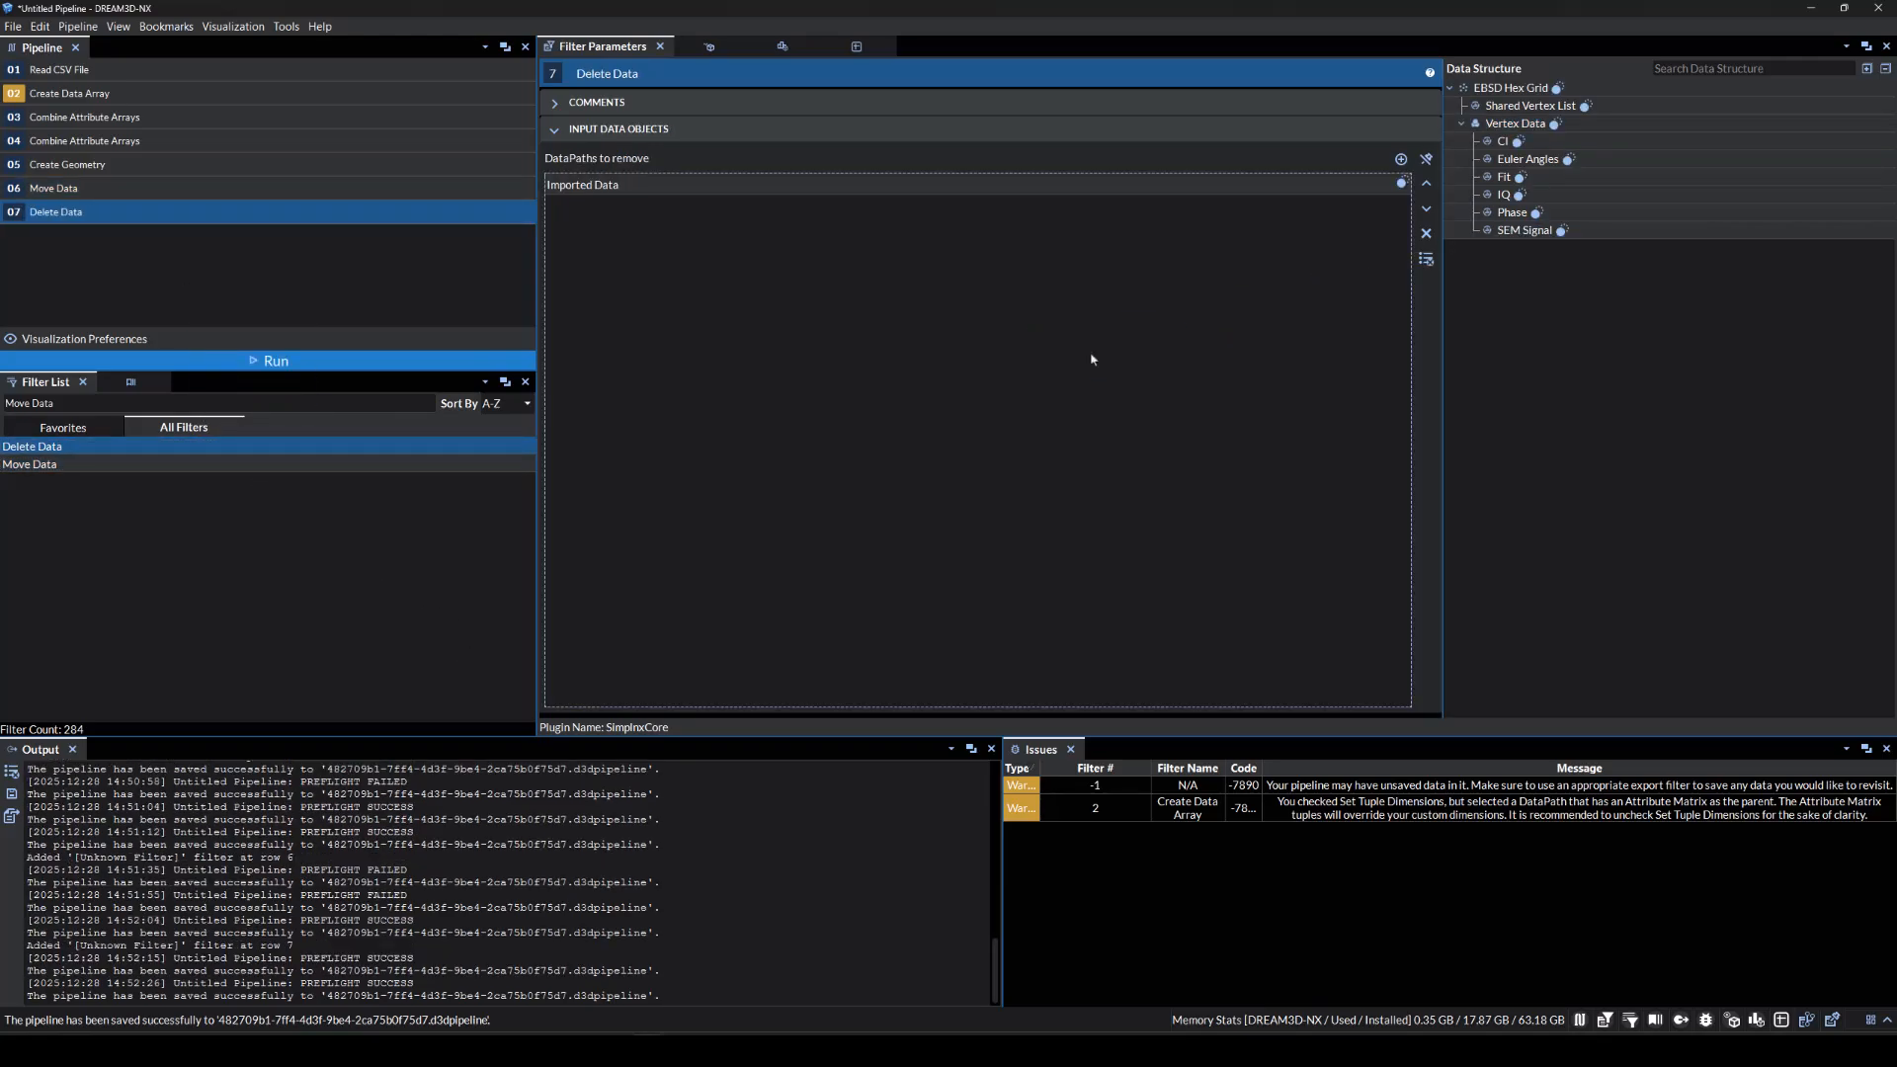
left_click(267, 361)
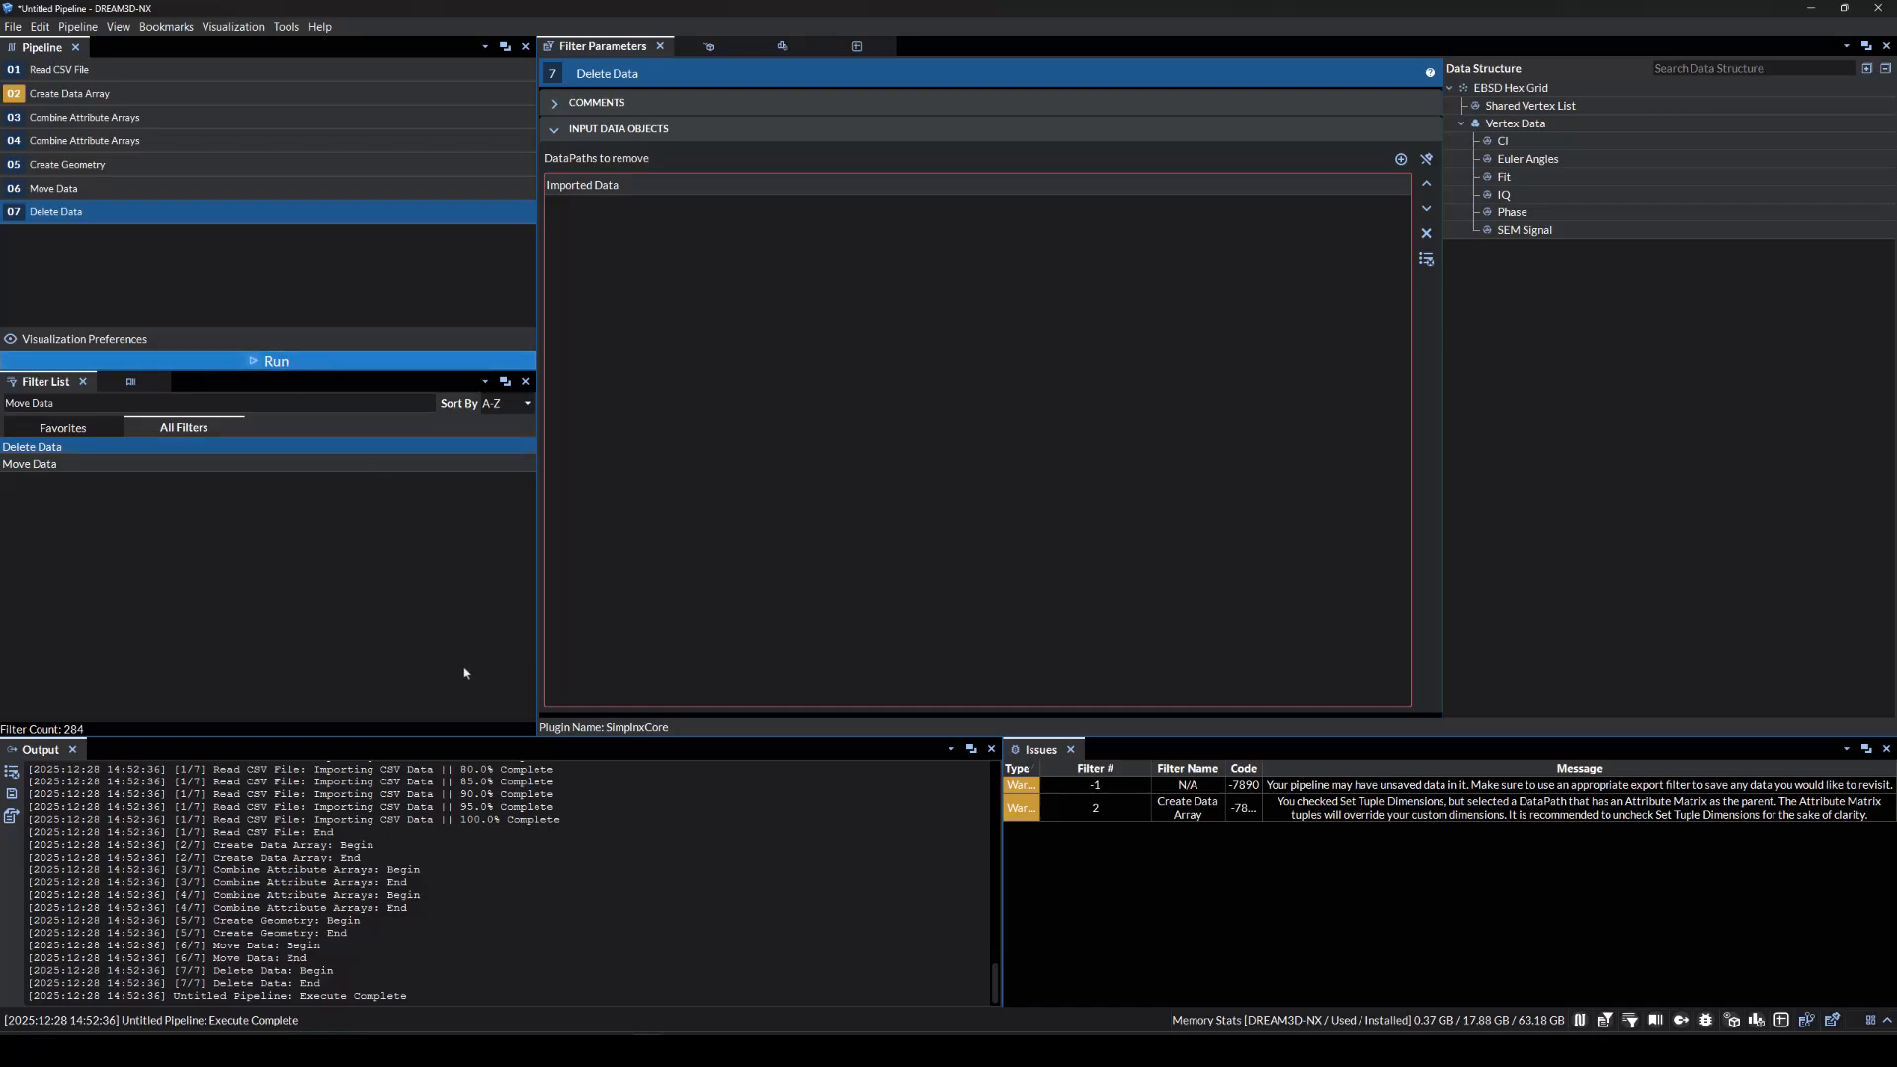
Render the EBSD Hex Grid as a Points view in the 3D visualization instead of an outline.
left_click(707, 48)
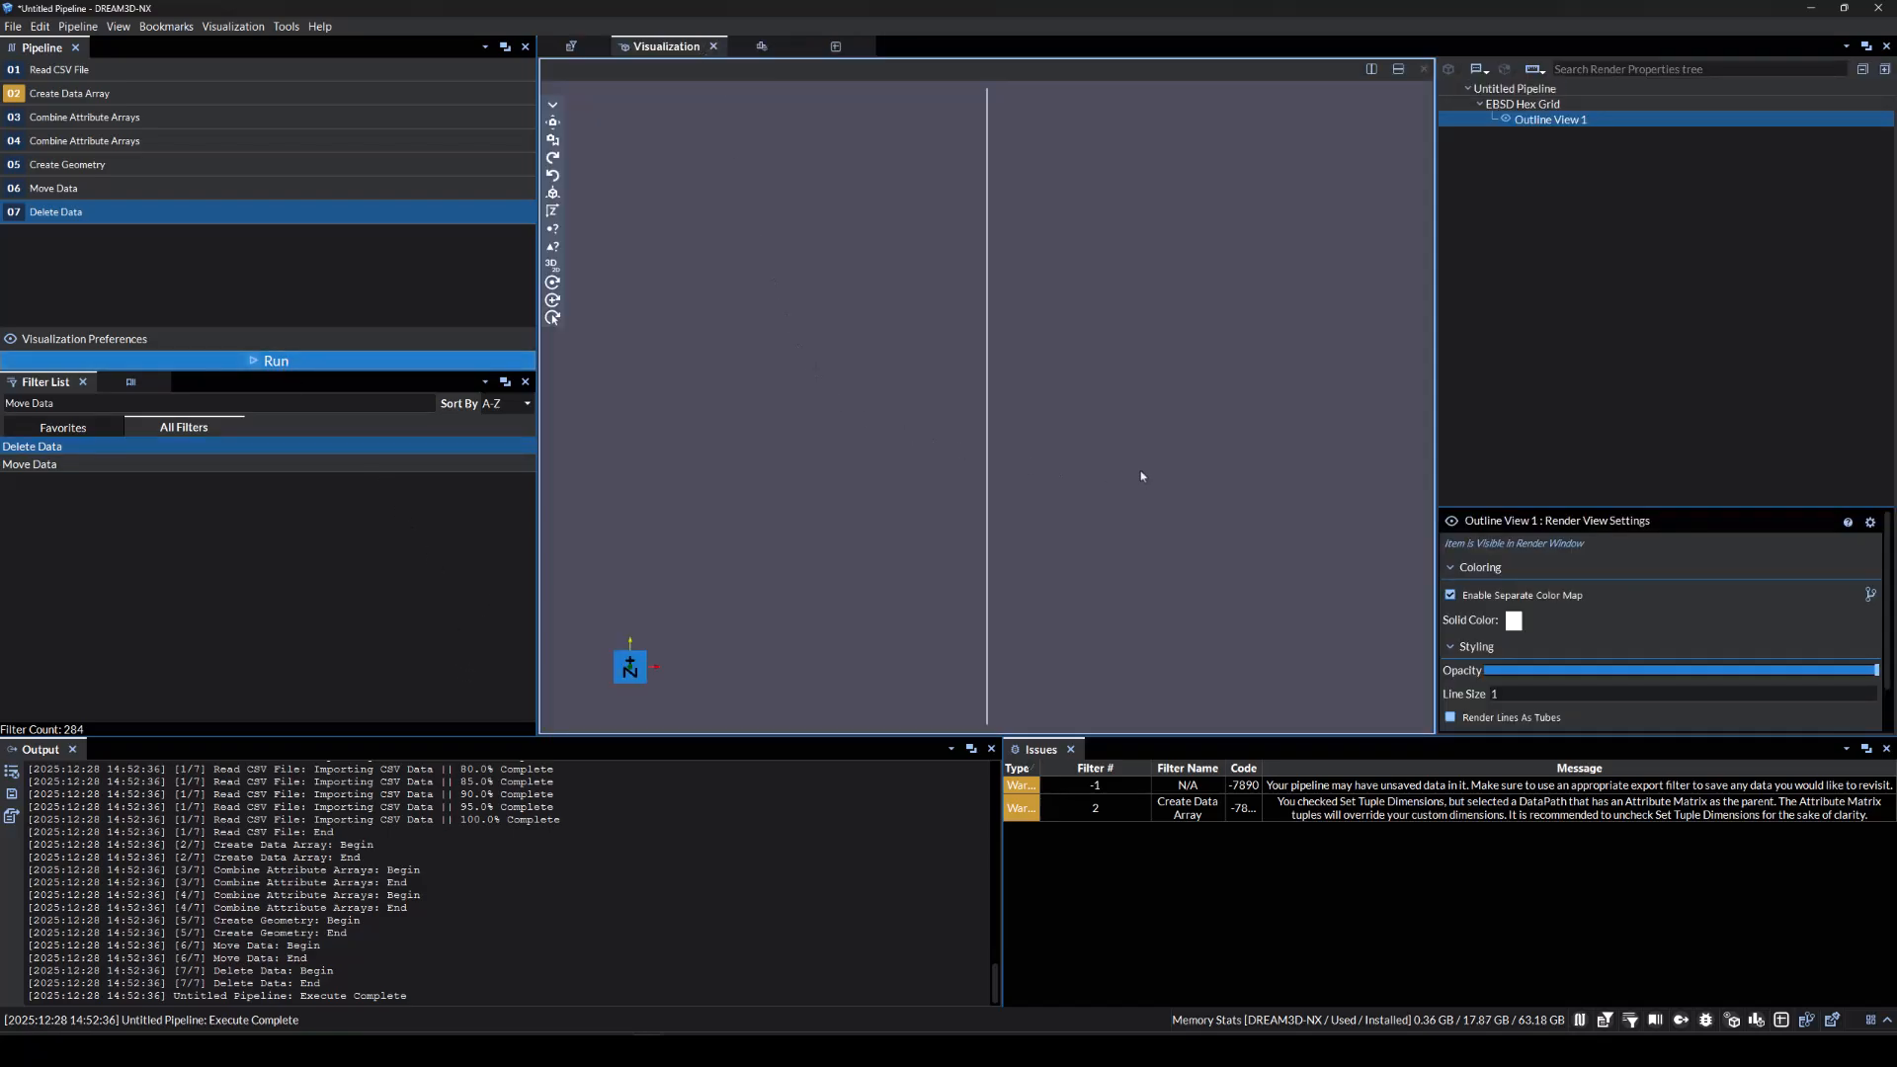
left_click_drag(1141, 476, 741, 458)
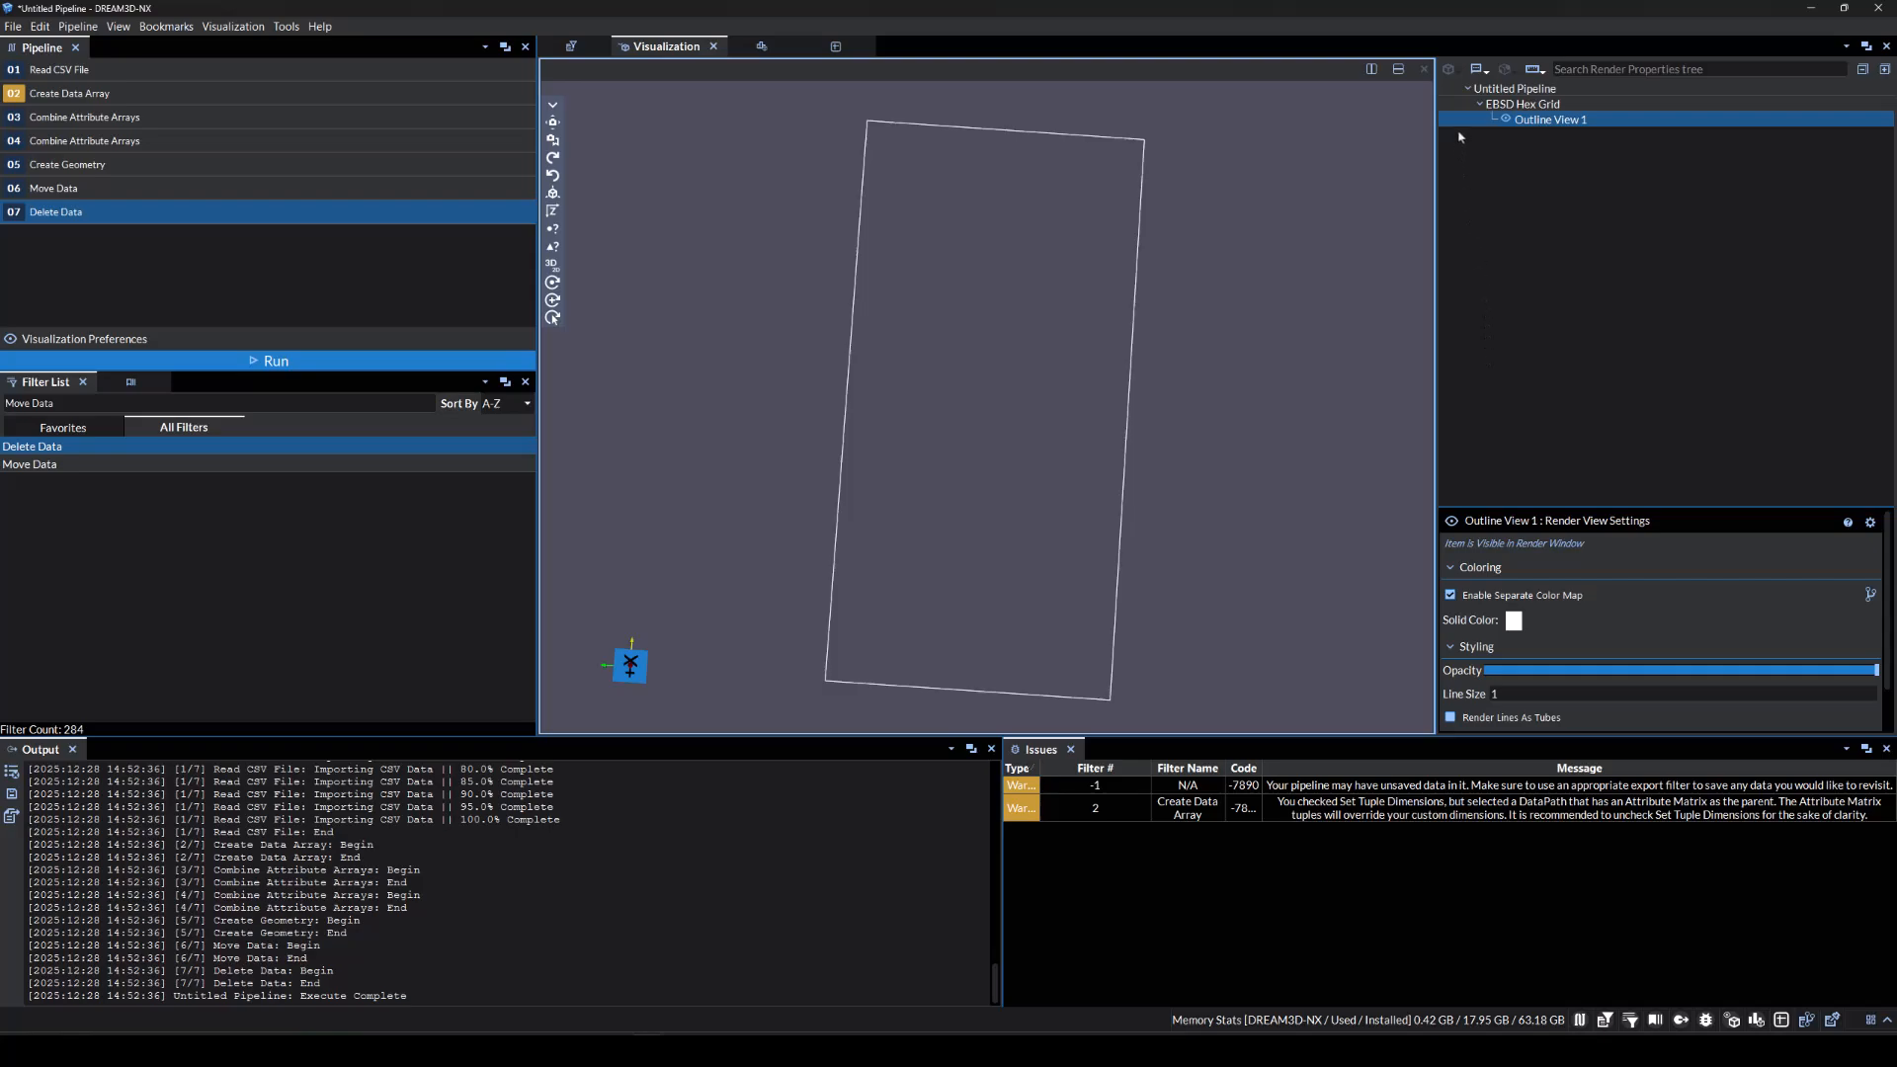
right_click(1459, 137)
left_click(1652, 182)
left_click_drag(1361, 301, 957, 327)
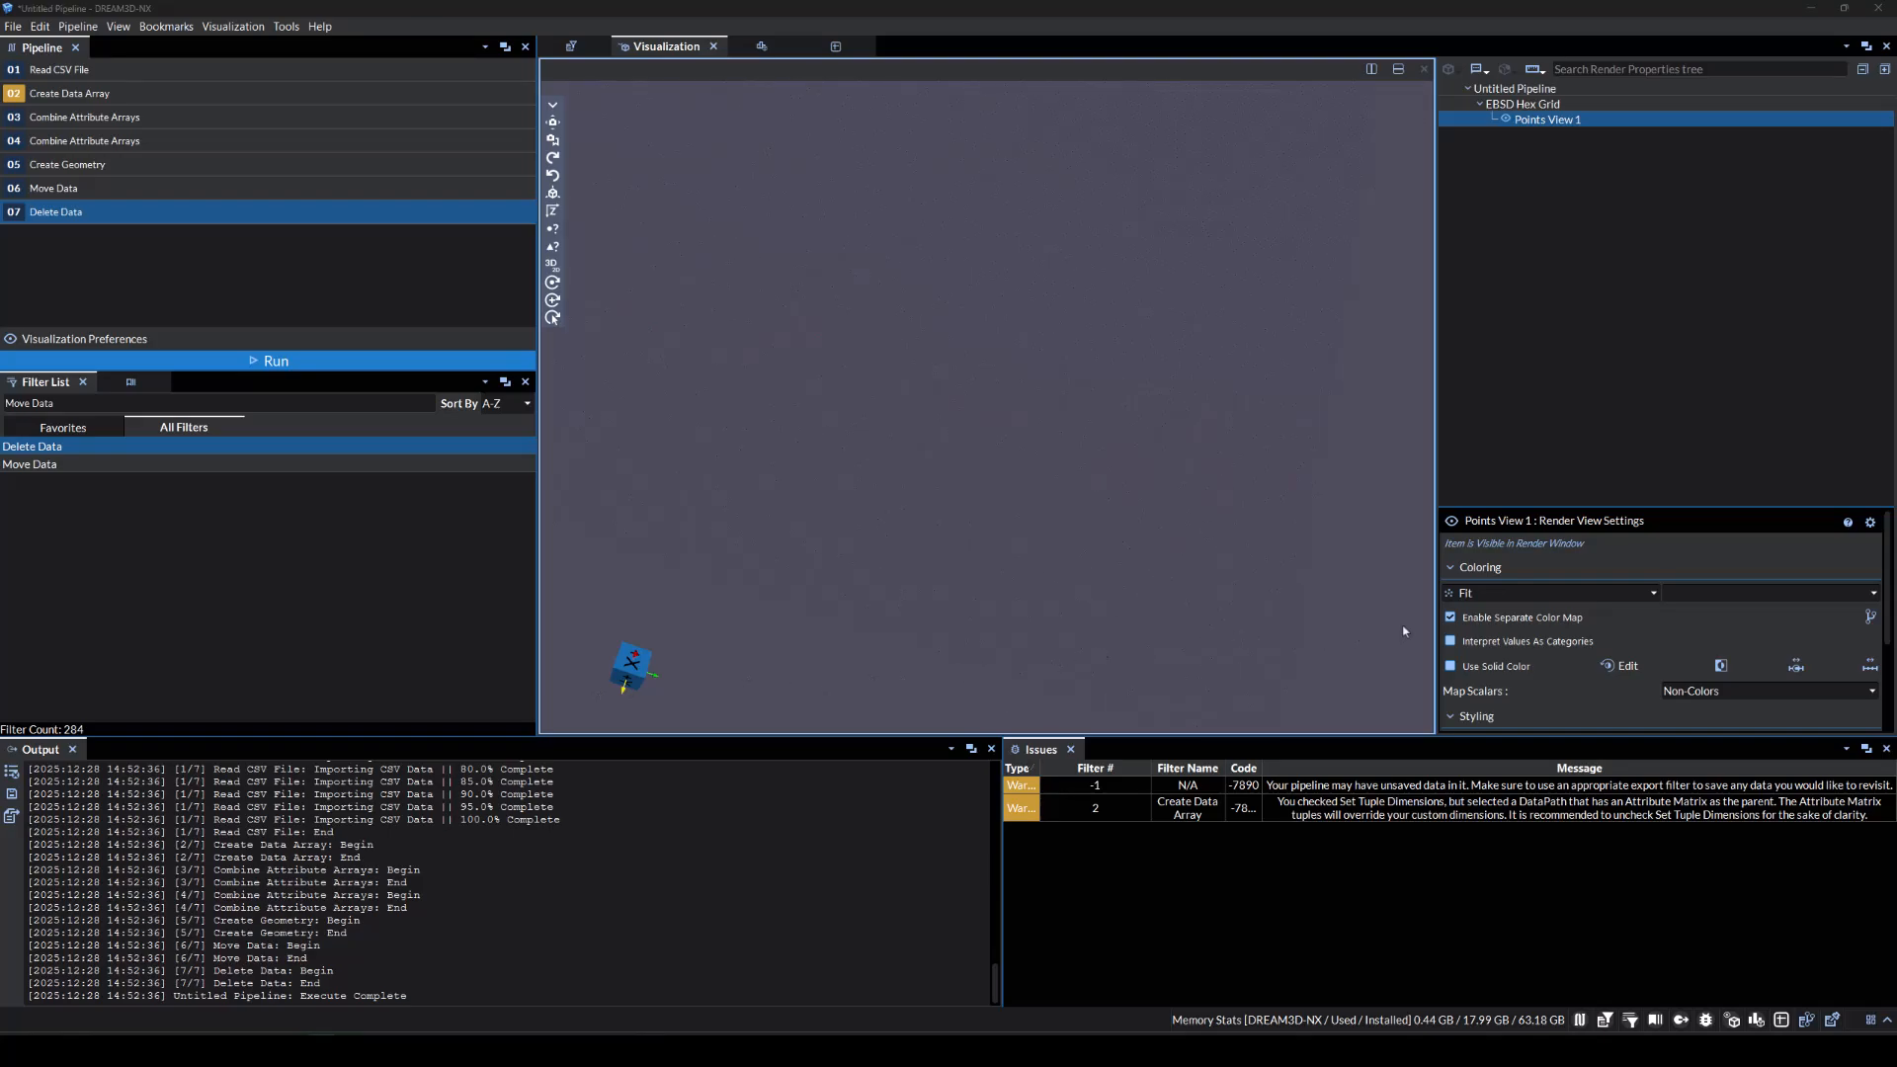
Try coloring the points by CI, then Phase, then Euler Angles.
left_click(1470, 604)
left_click(1474, 620)
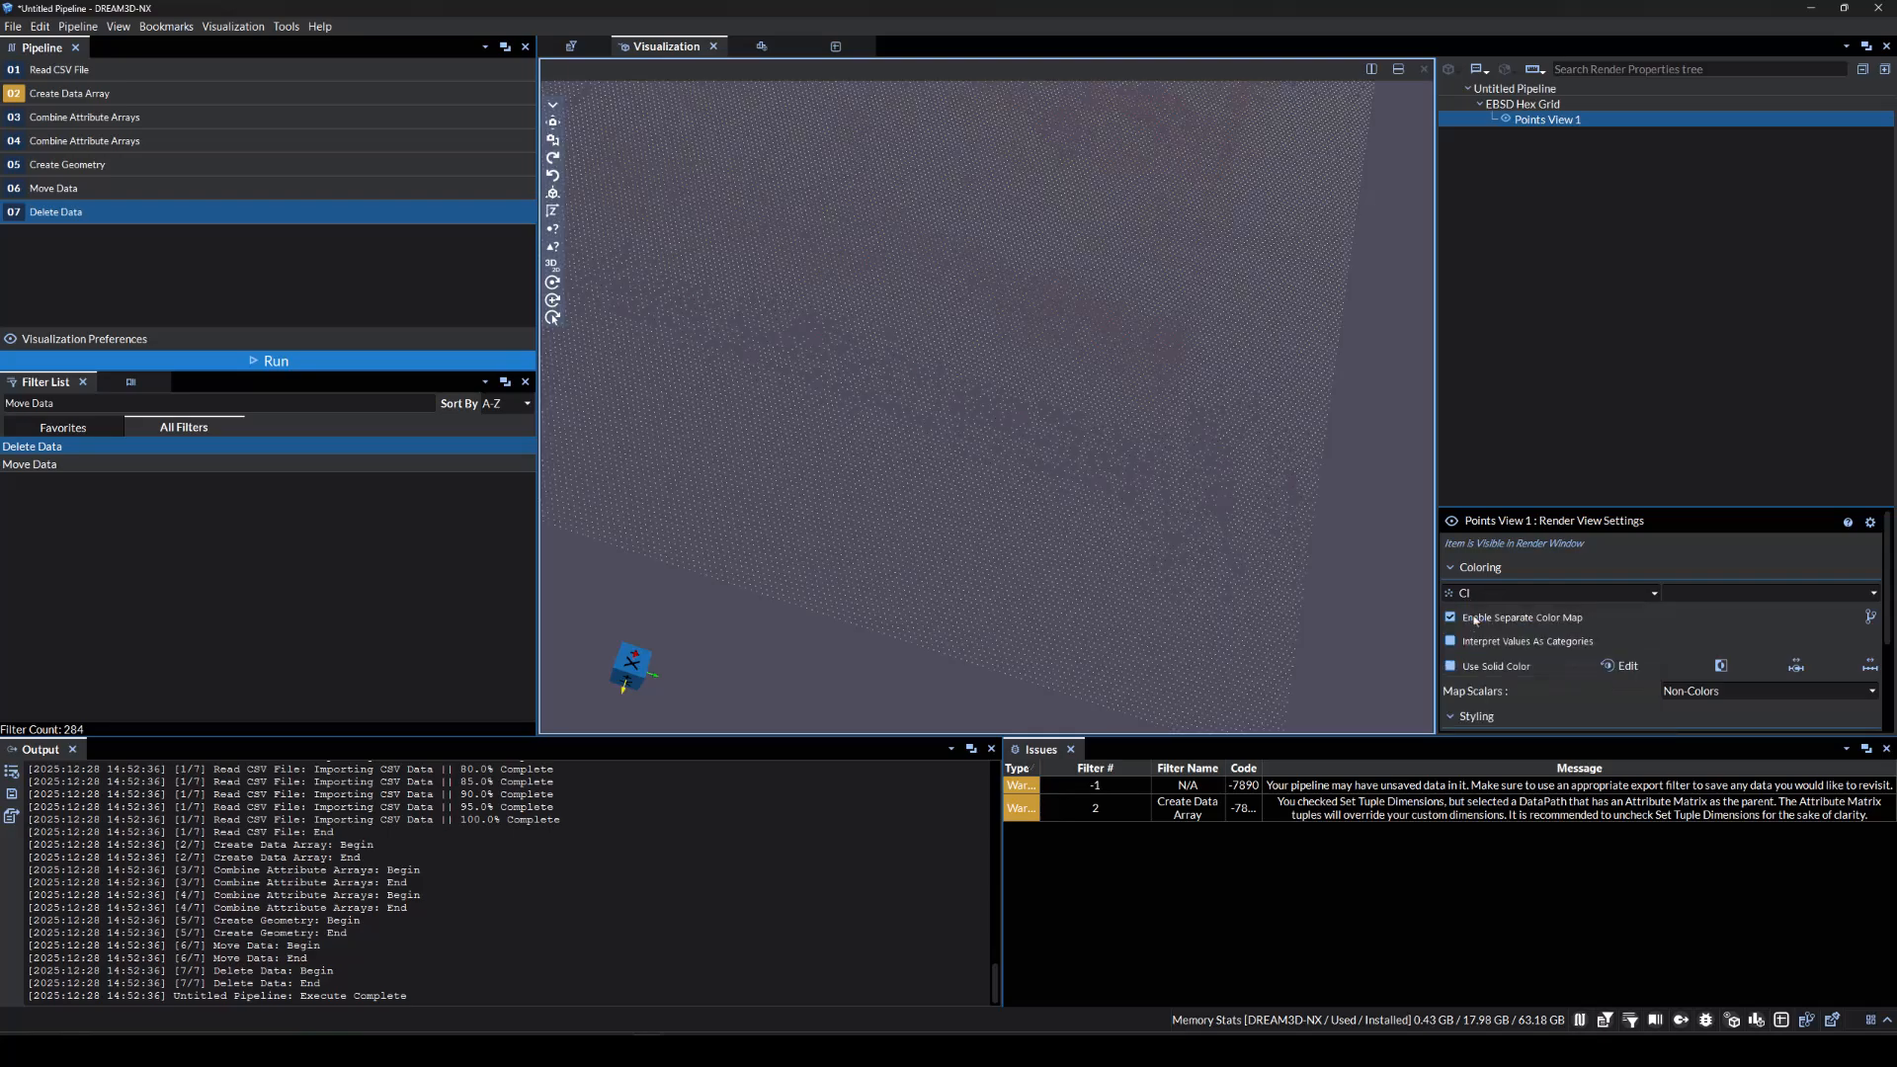
left_click(1486, 594)
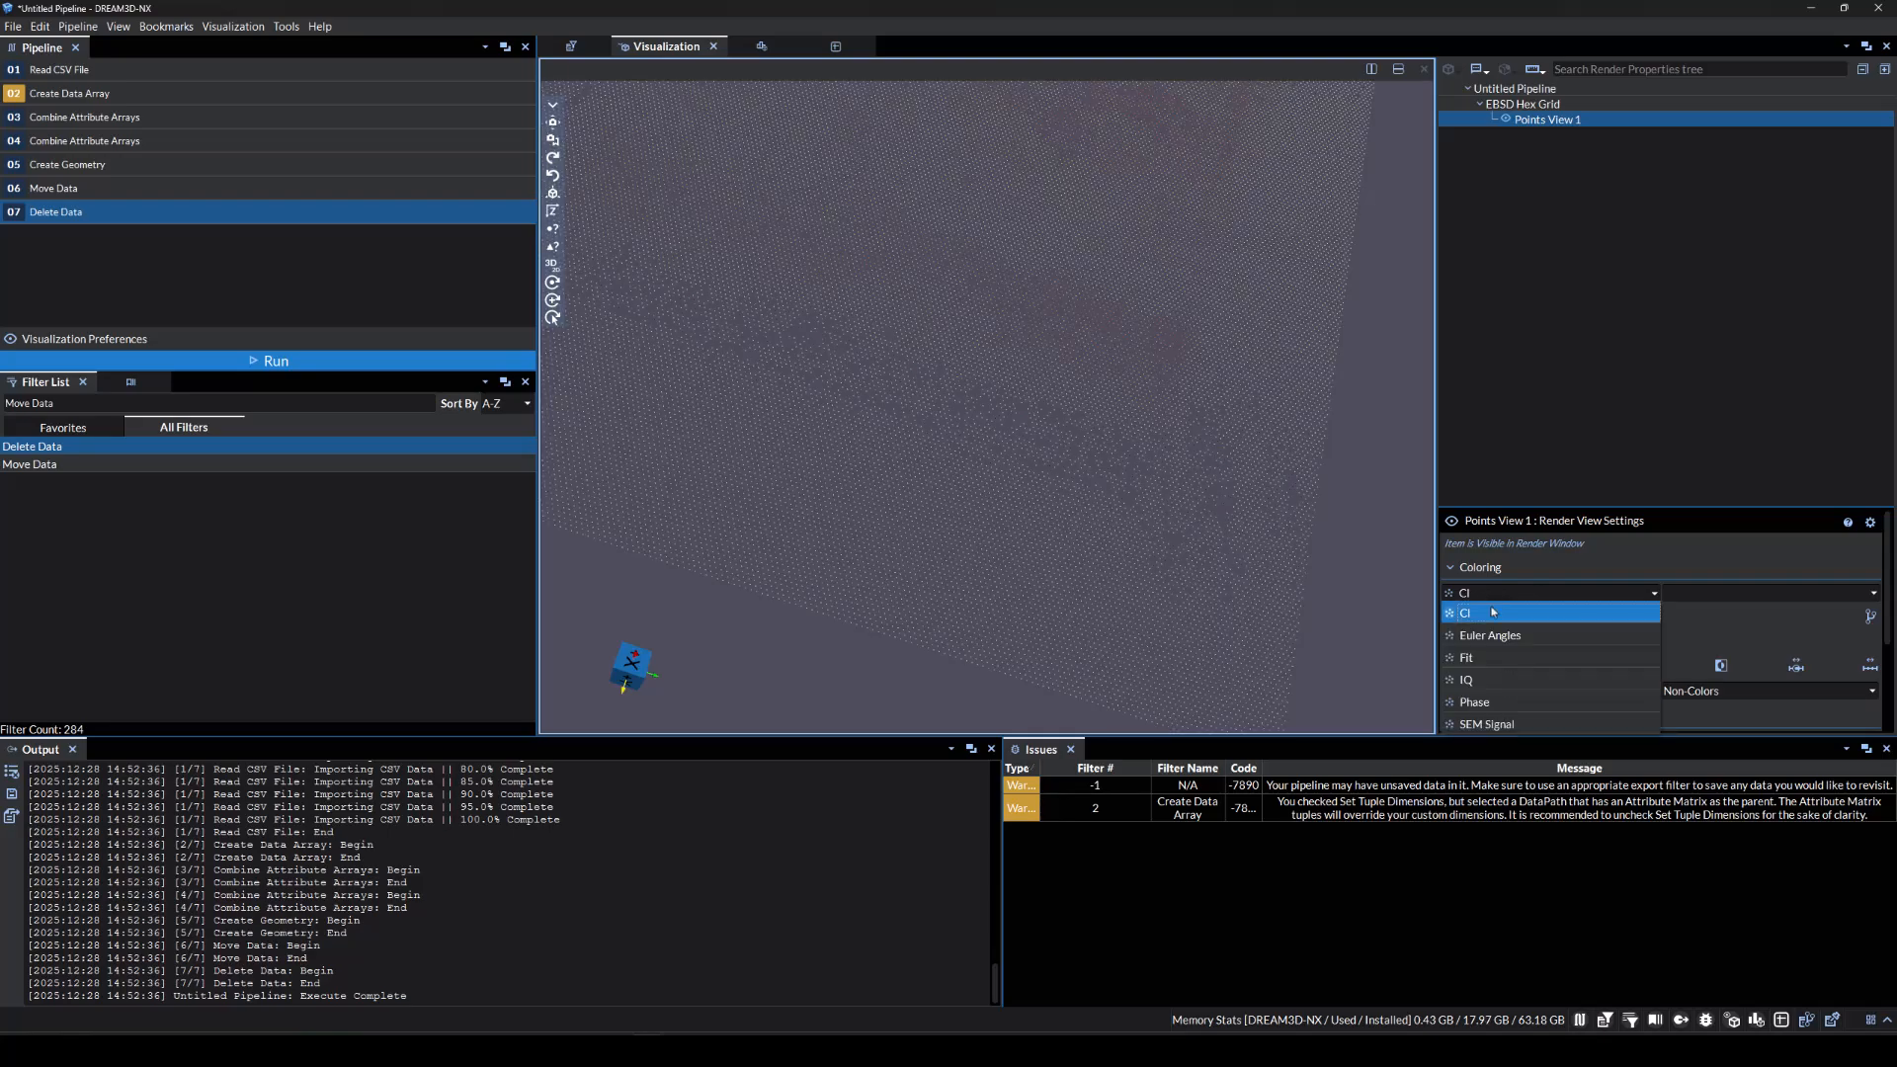
left_click(1491, 701)
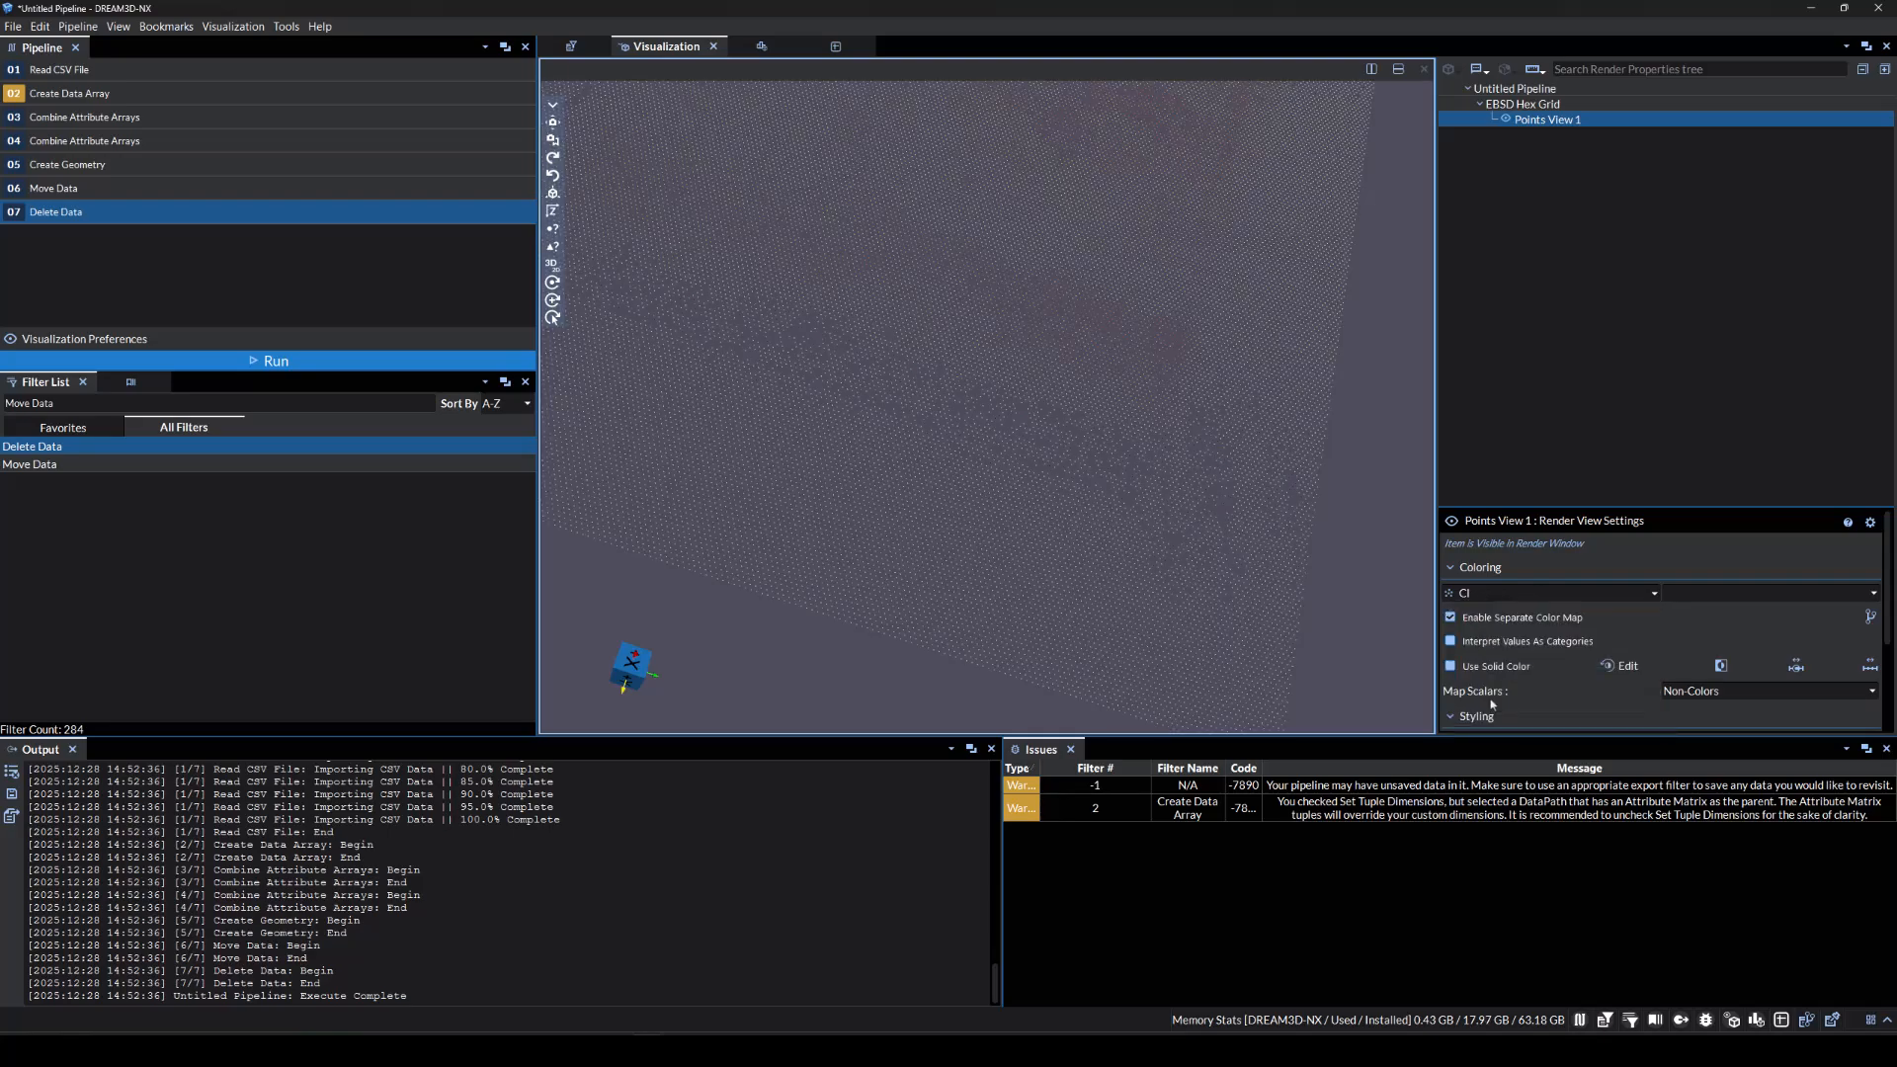
left_click(1491, 594)
left_click(1486, 639)
Change the point size from 10 to 5.
scroll(1620, 666, "down", 3)
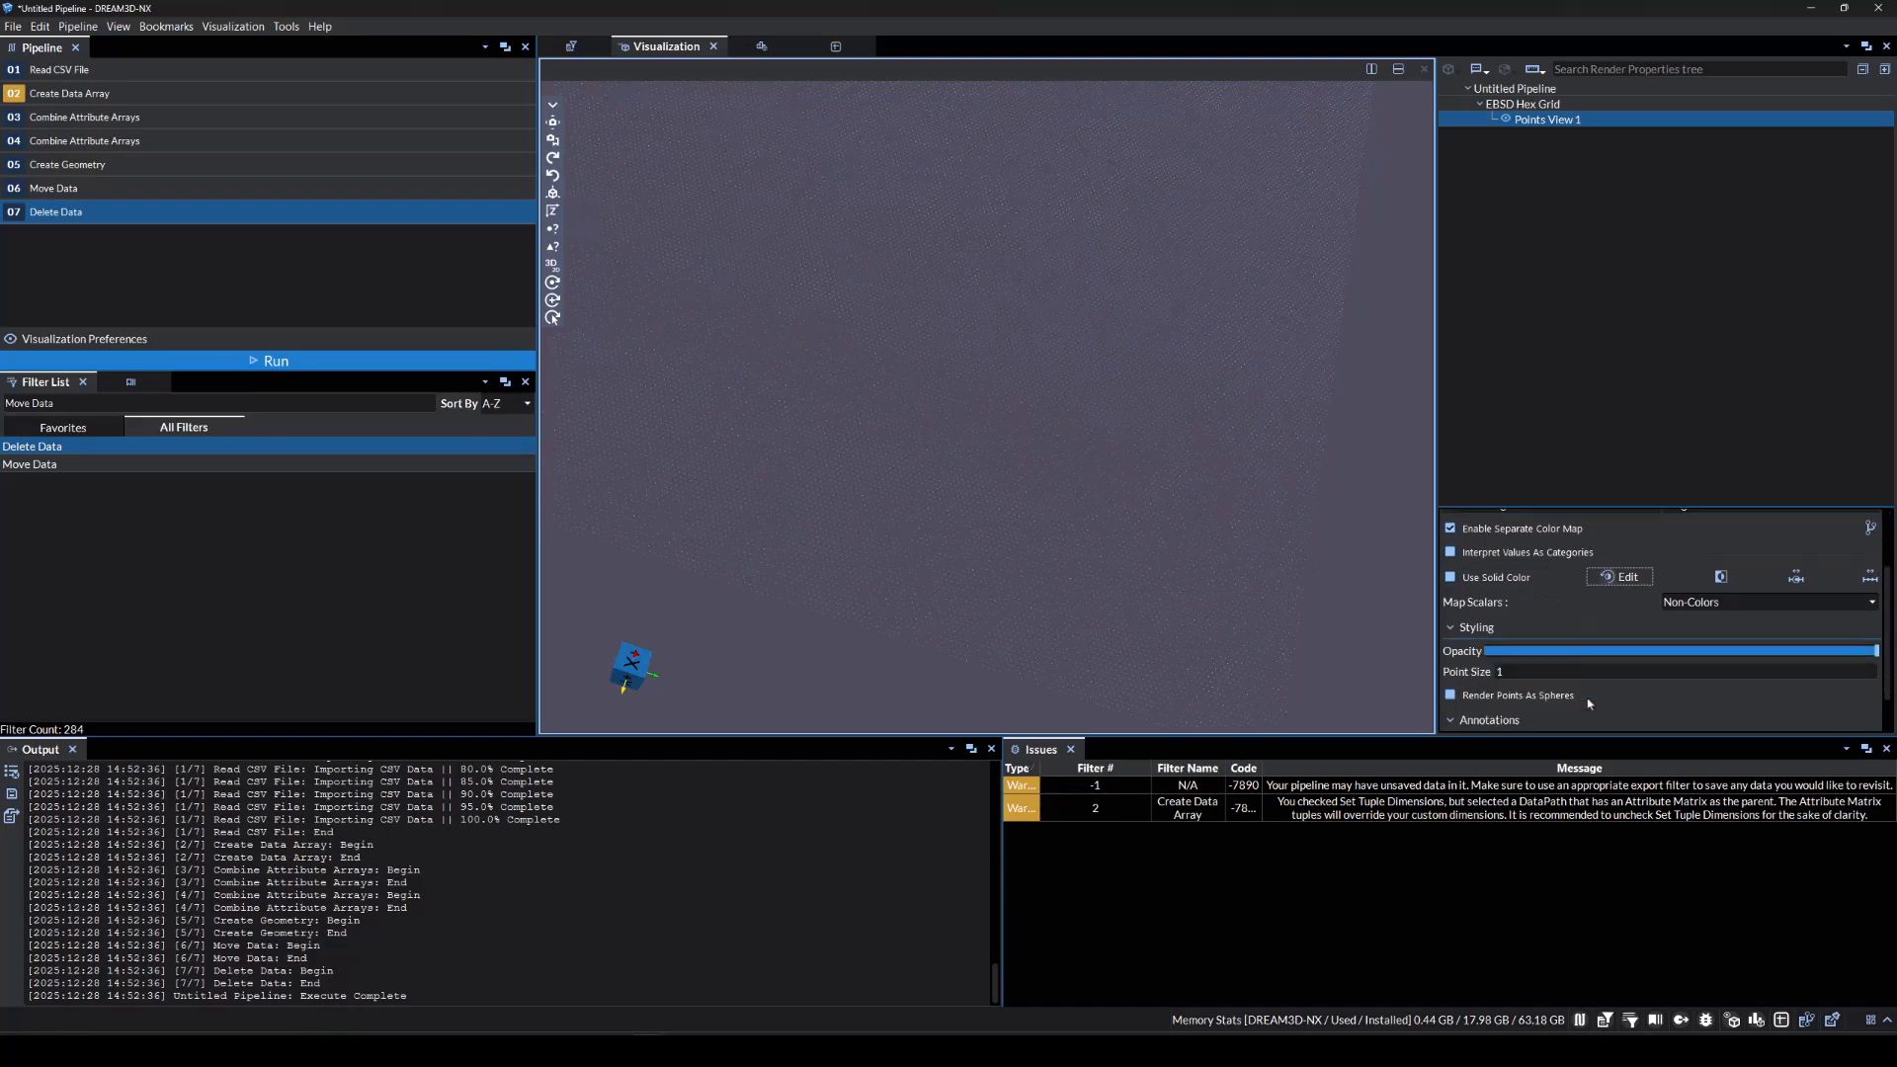
left_click(1542, 671)
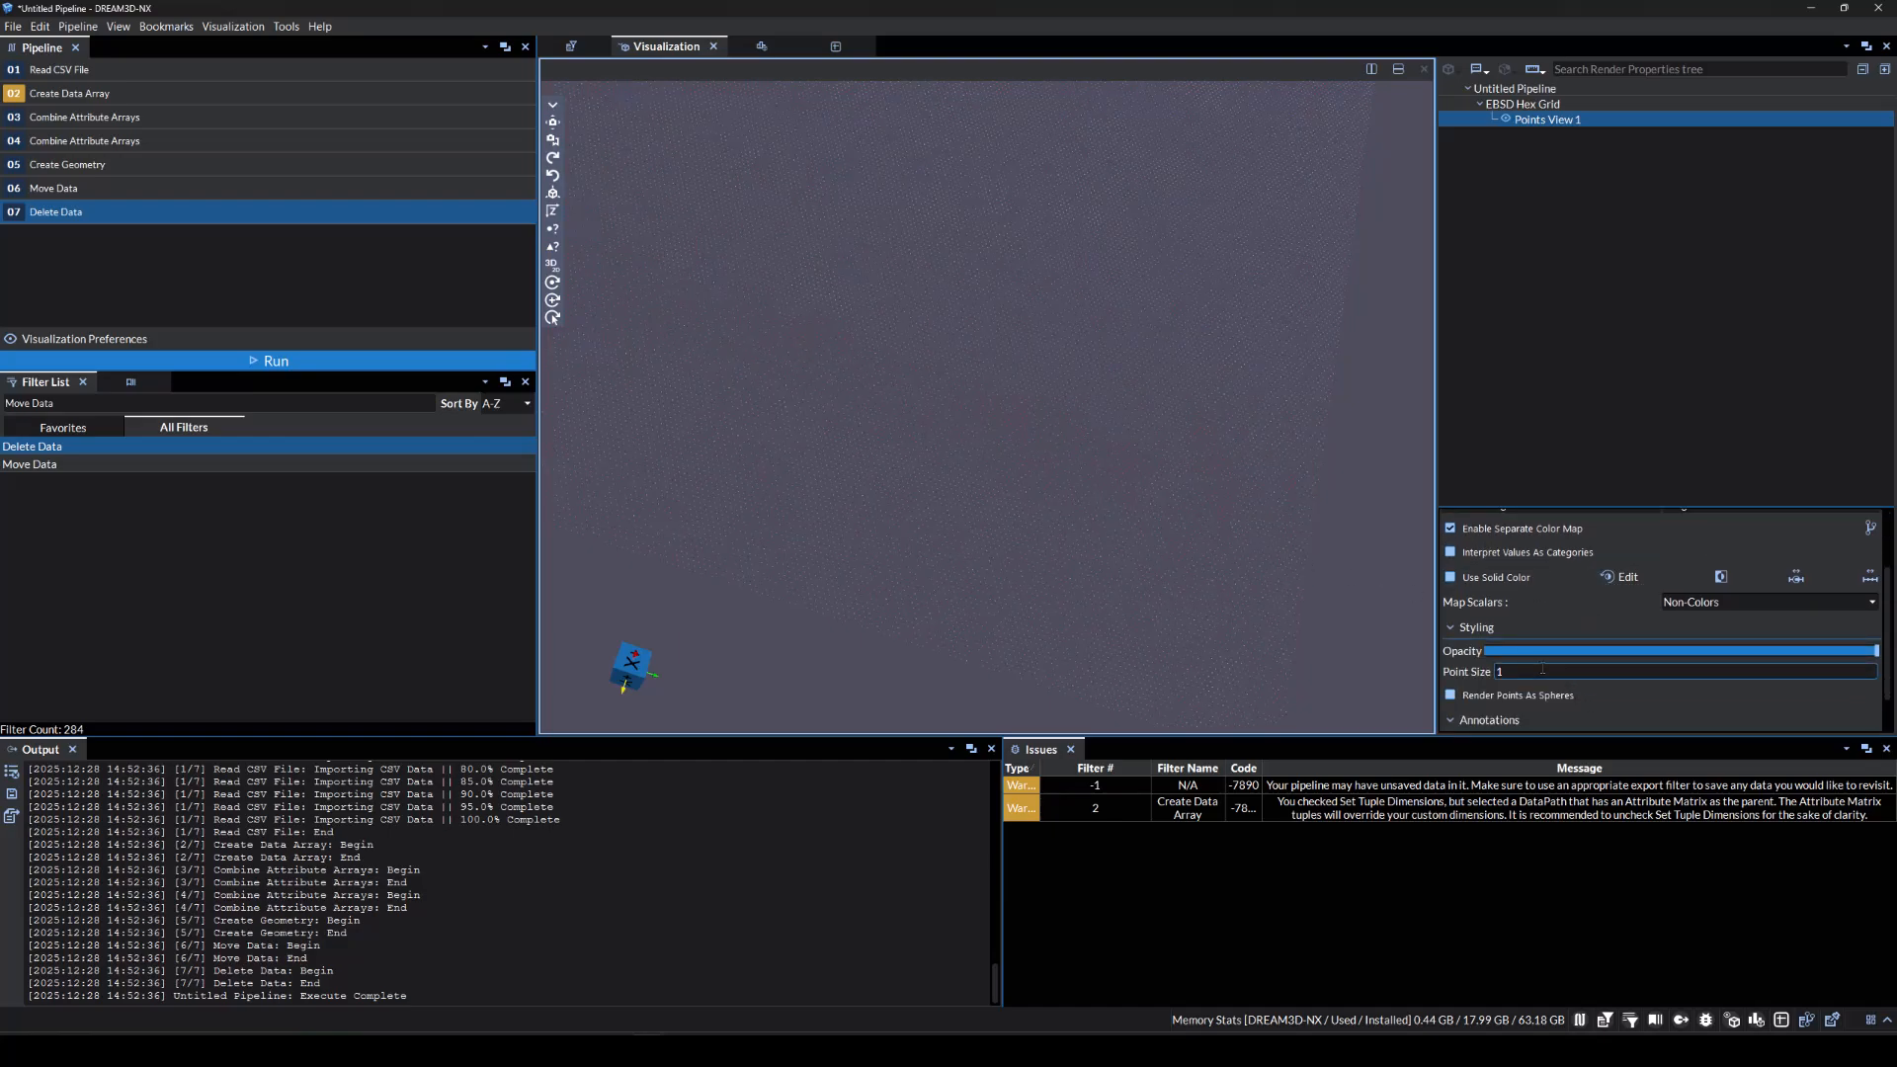
type("0")
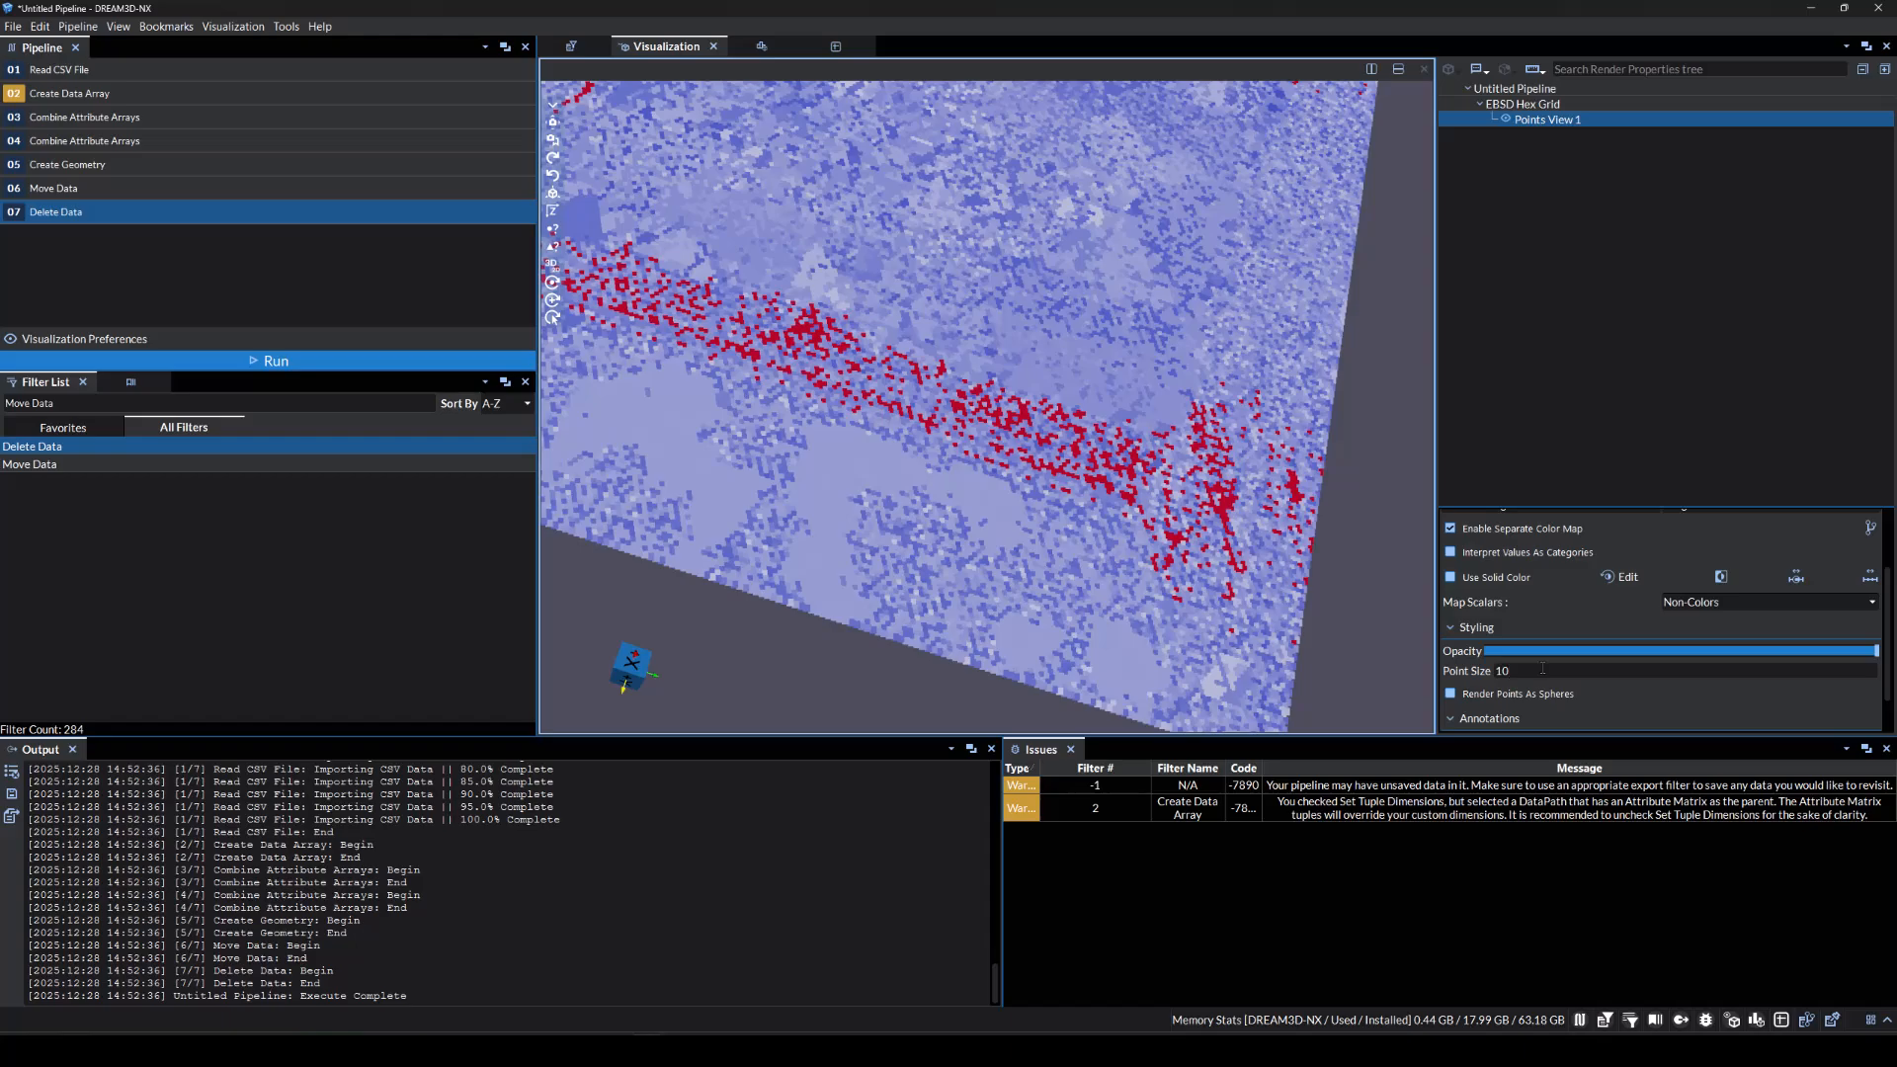
key("BackSpace")
key("BackSpace")
type("5")
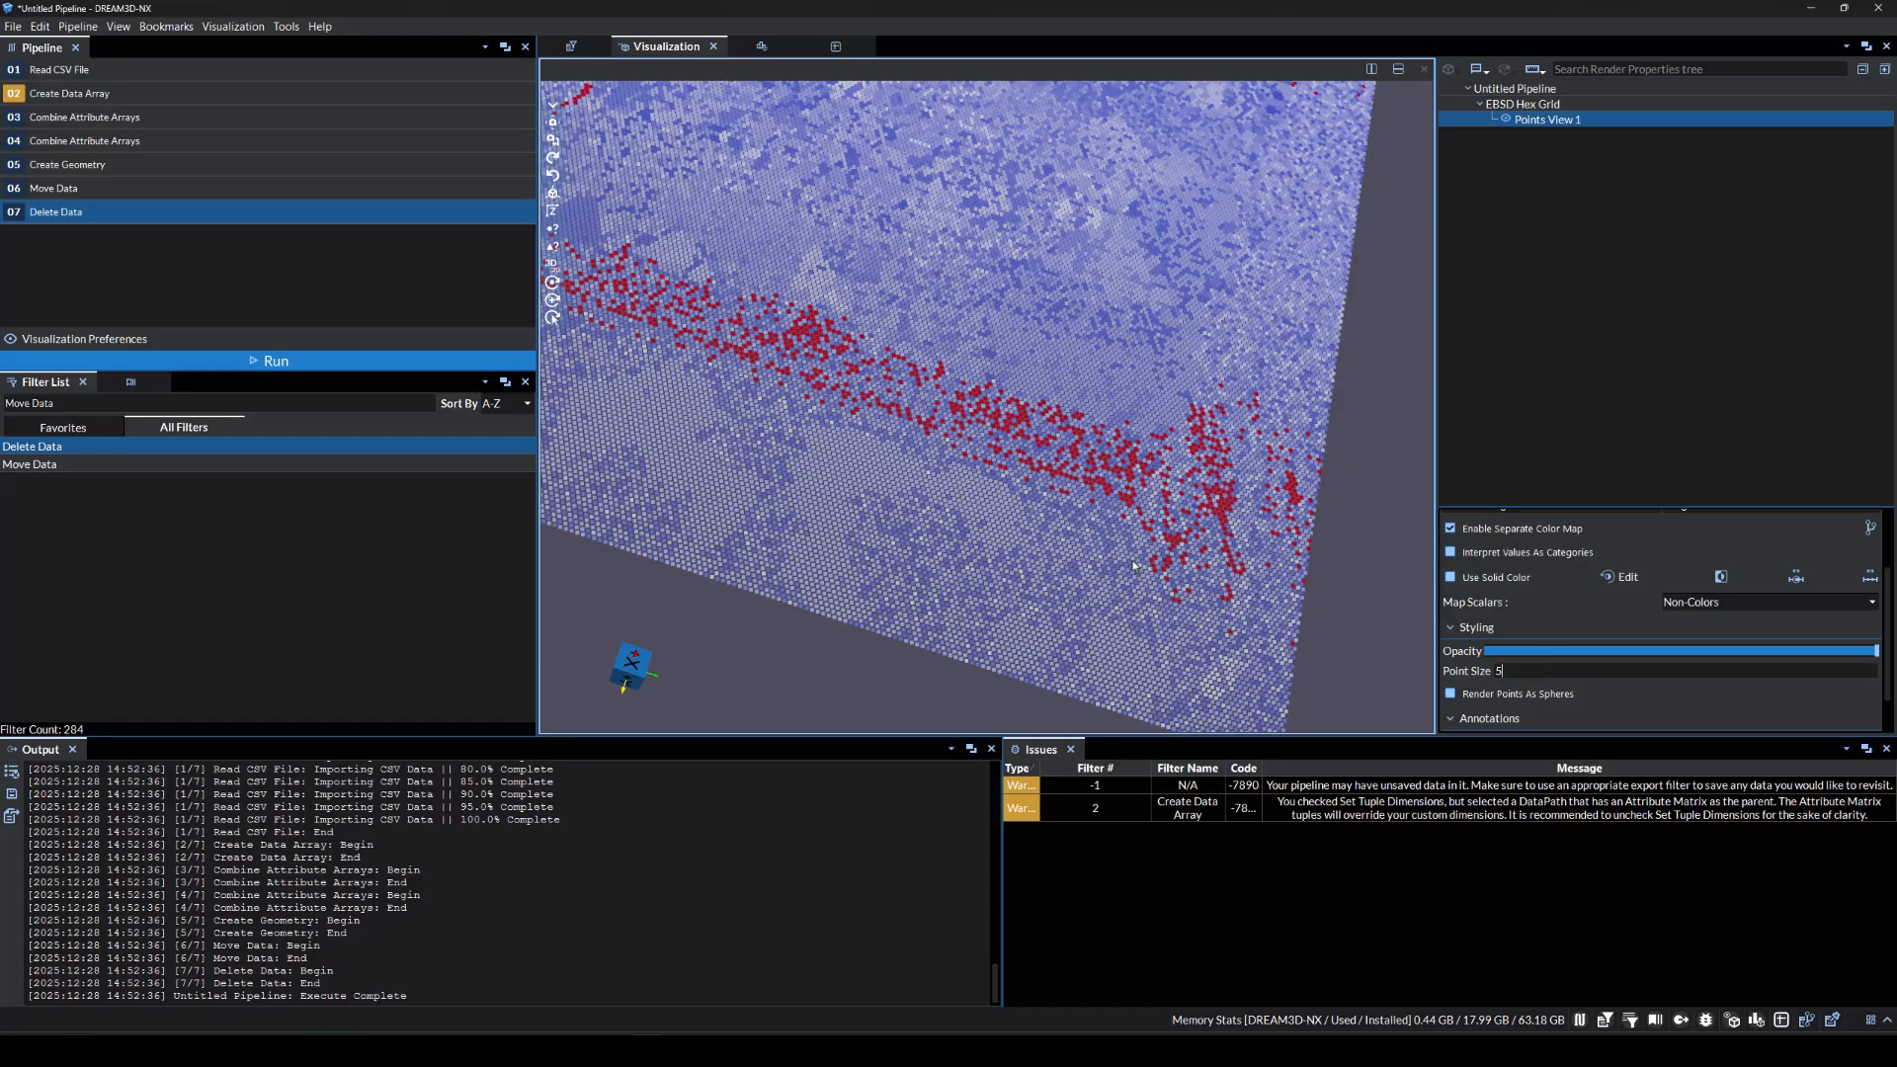
Settle the point coloring on CI and search the filters for Write Dream3.
scroll(1134, 566, "up", 5)
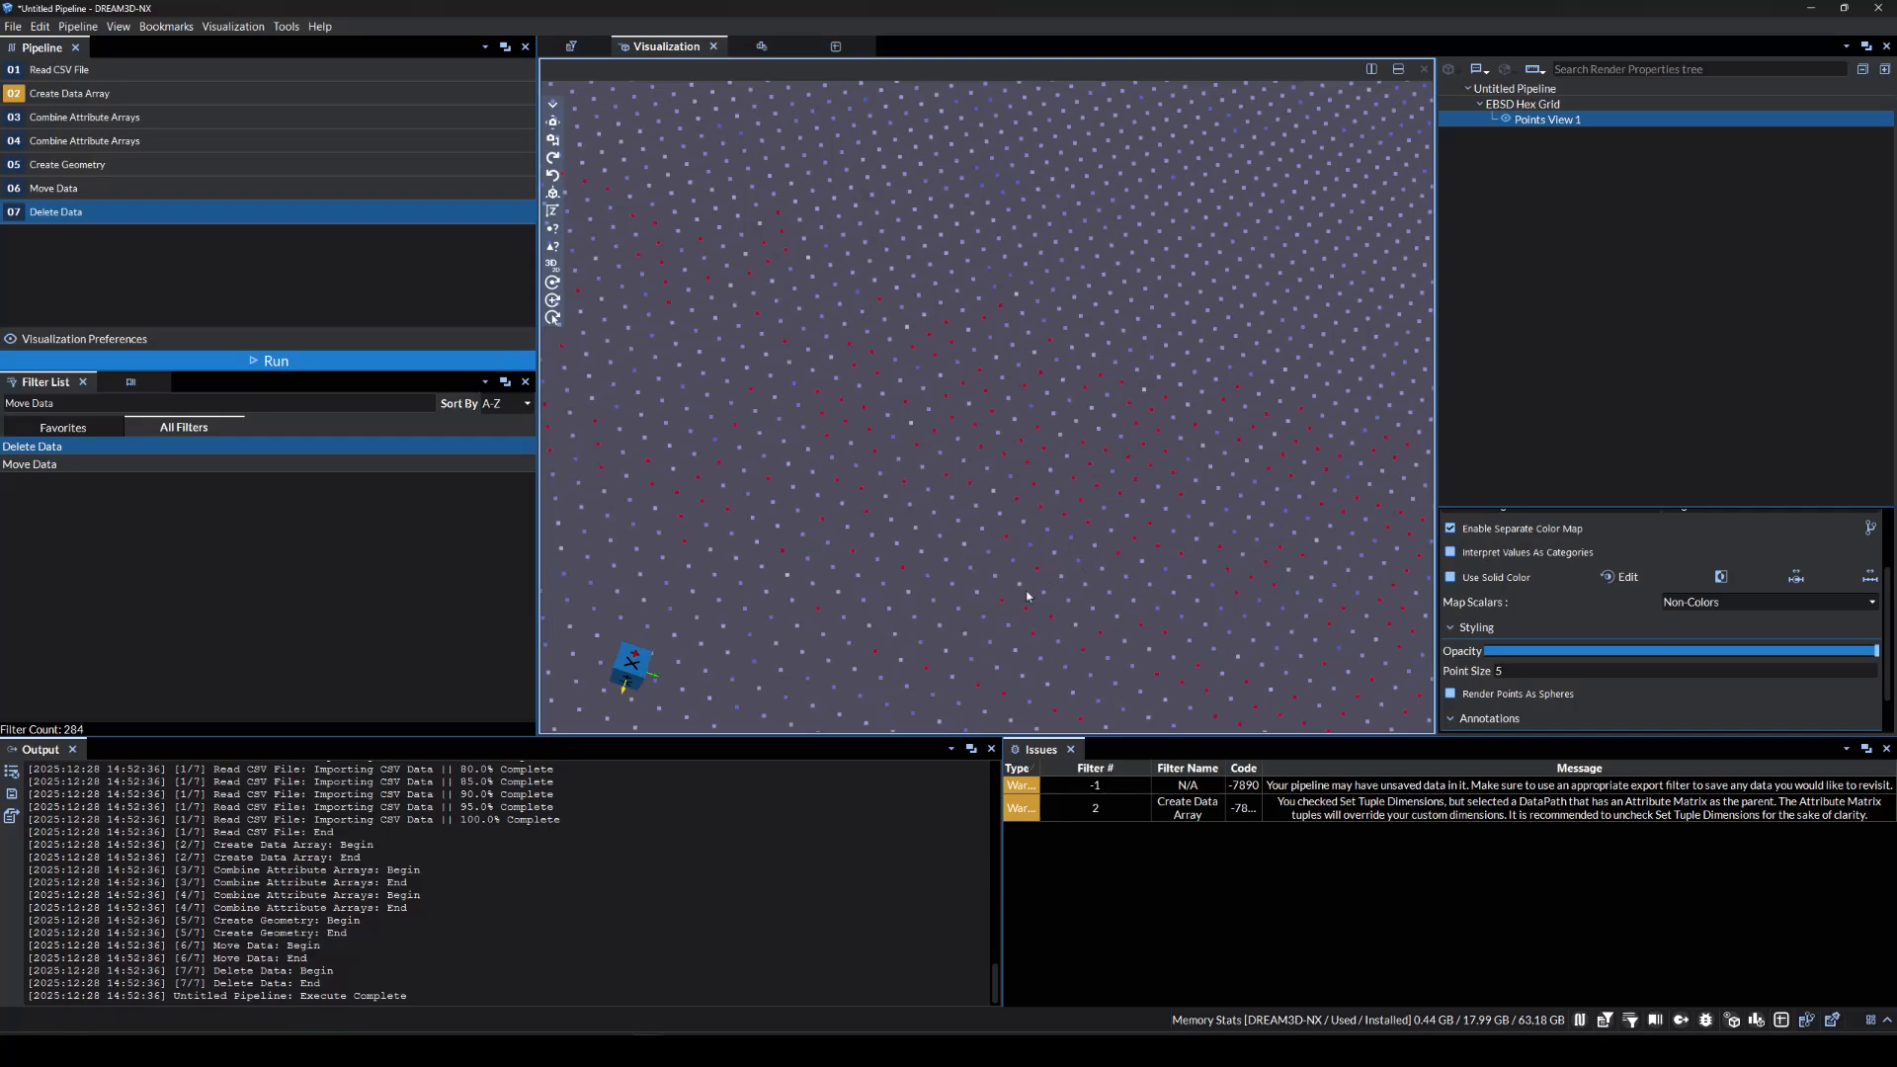
left_click_drag(1026, 597, 1020, 512)
scroll(1021, 513, "down", 10)
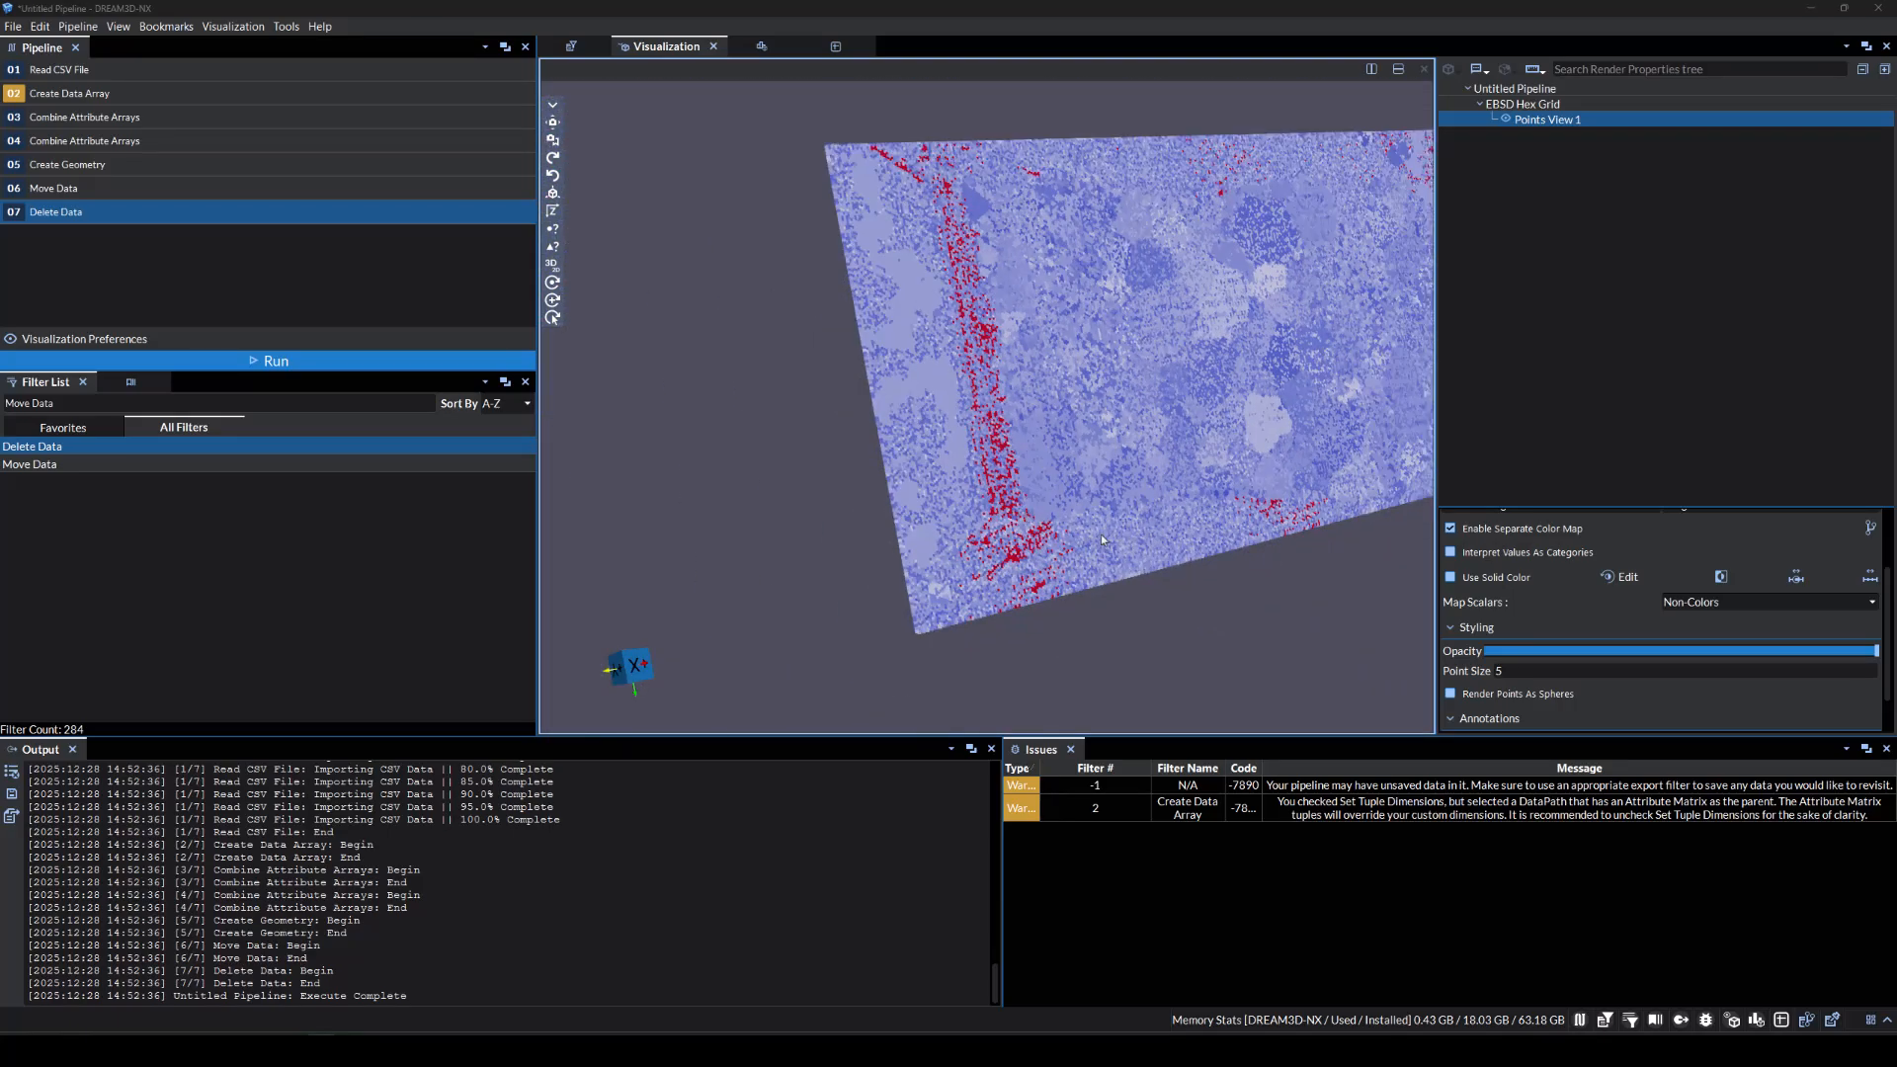
scroll(1225, 541, "down", 3)
scroll(1225, 541, "up", 2)
left_click(1497, 595)
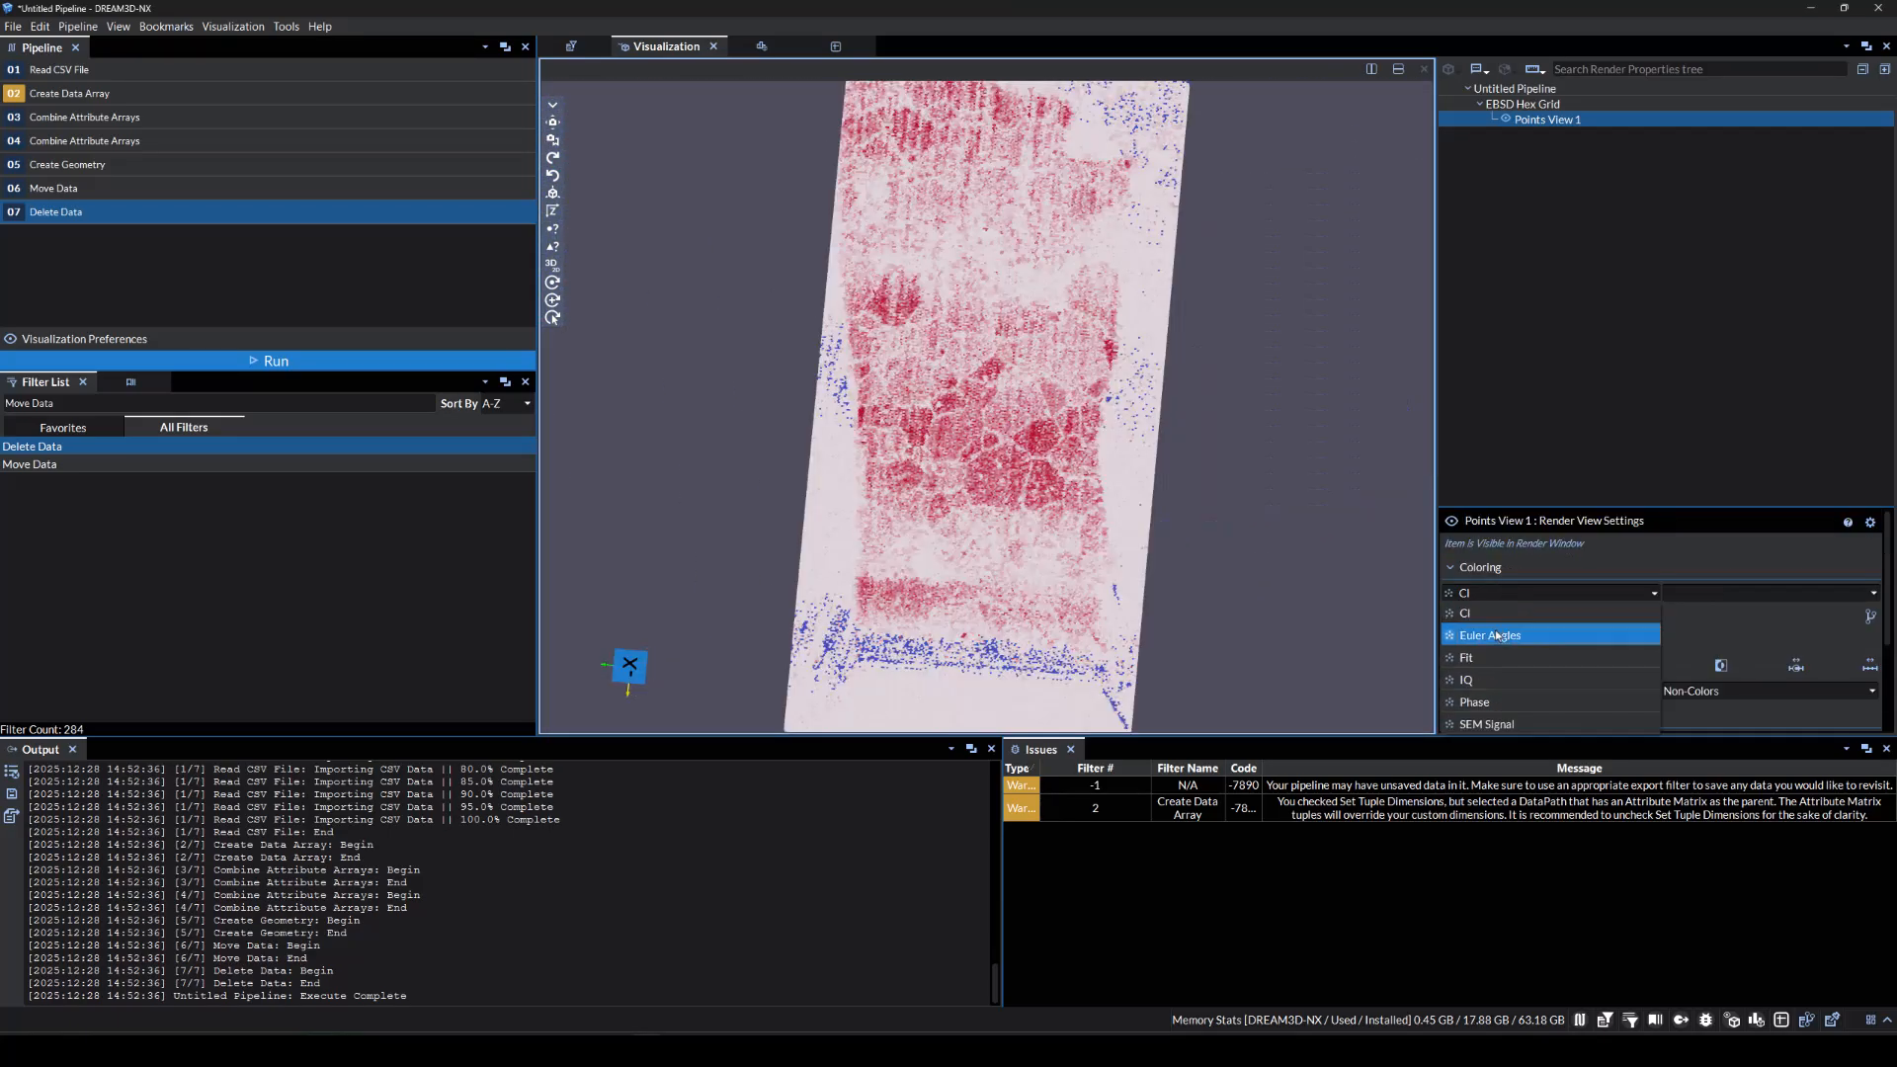
left_click(1495, 636)
left_click(1497, 593)
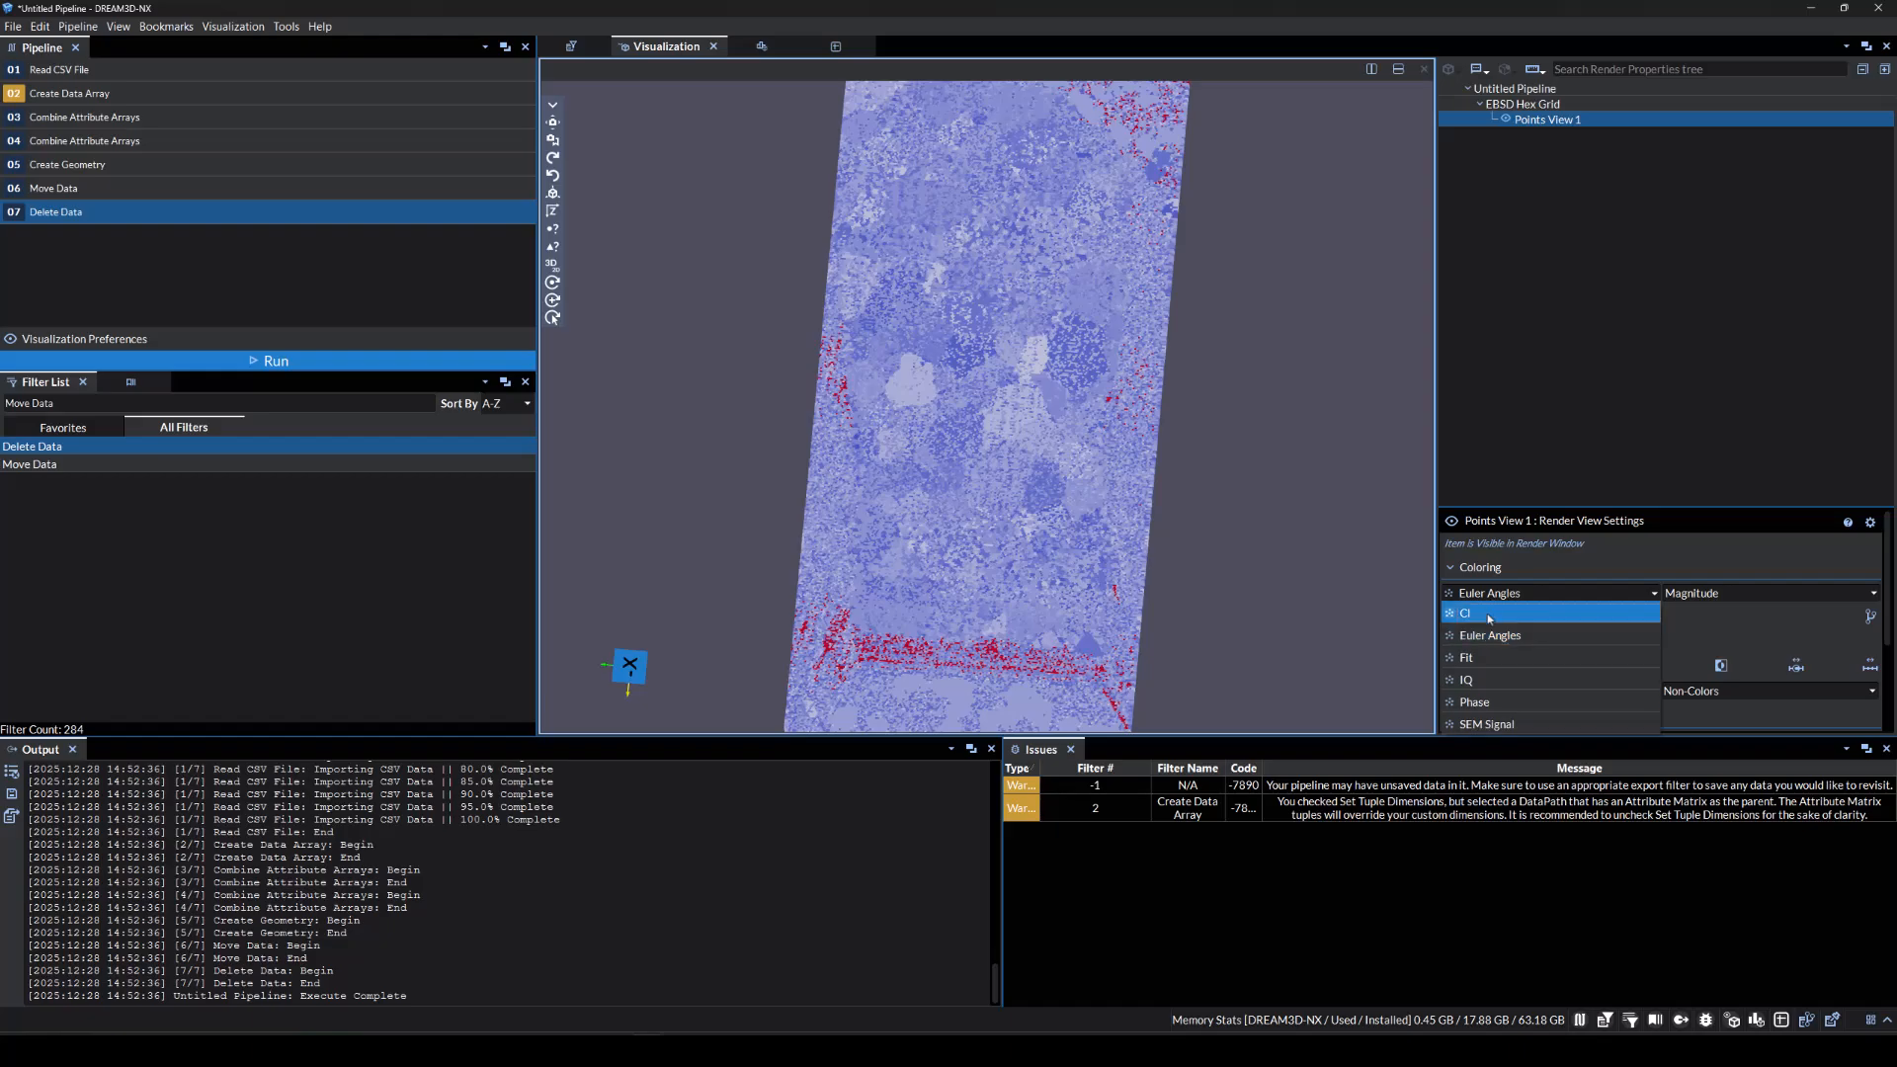
left_click(1482, 626)
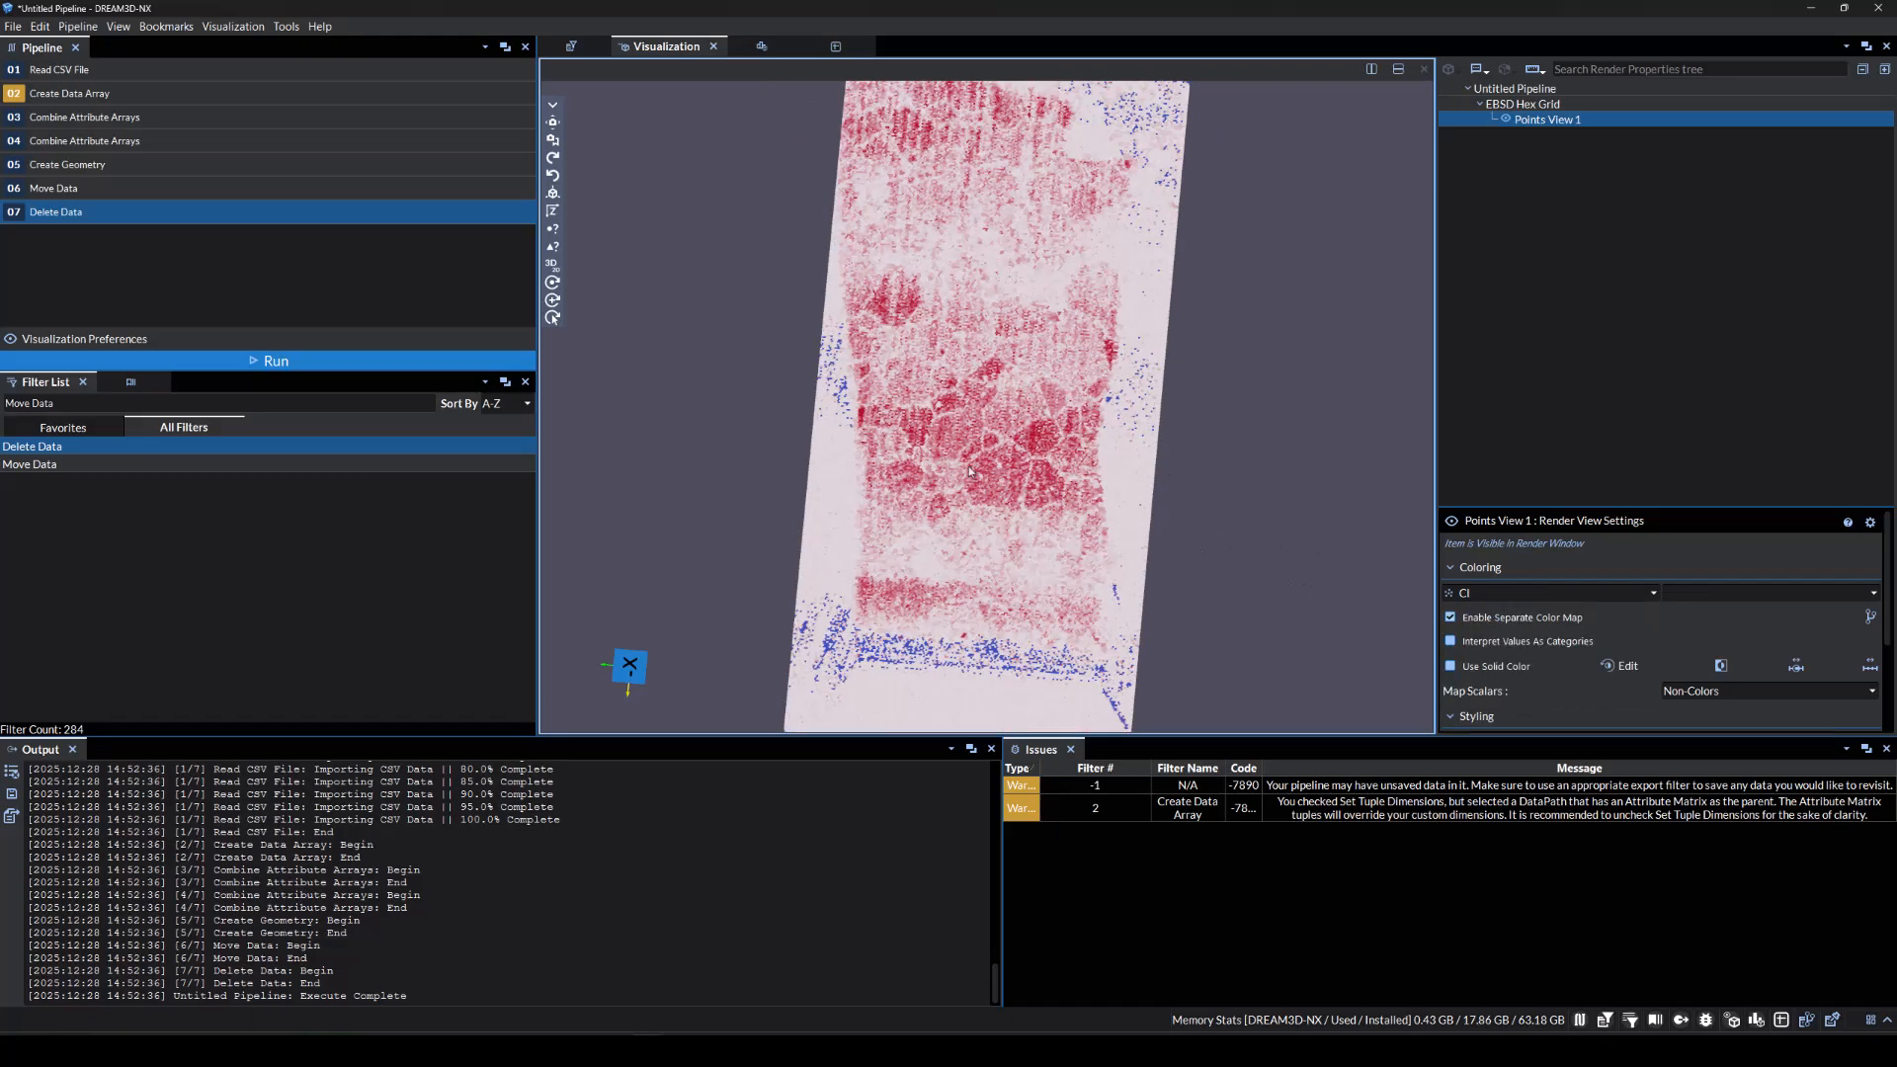
left_click(157, 399)
type("Write Dream3d")
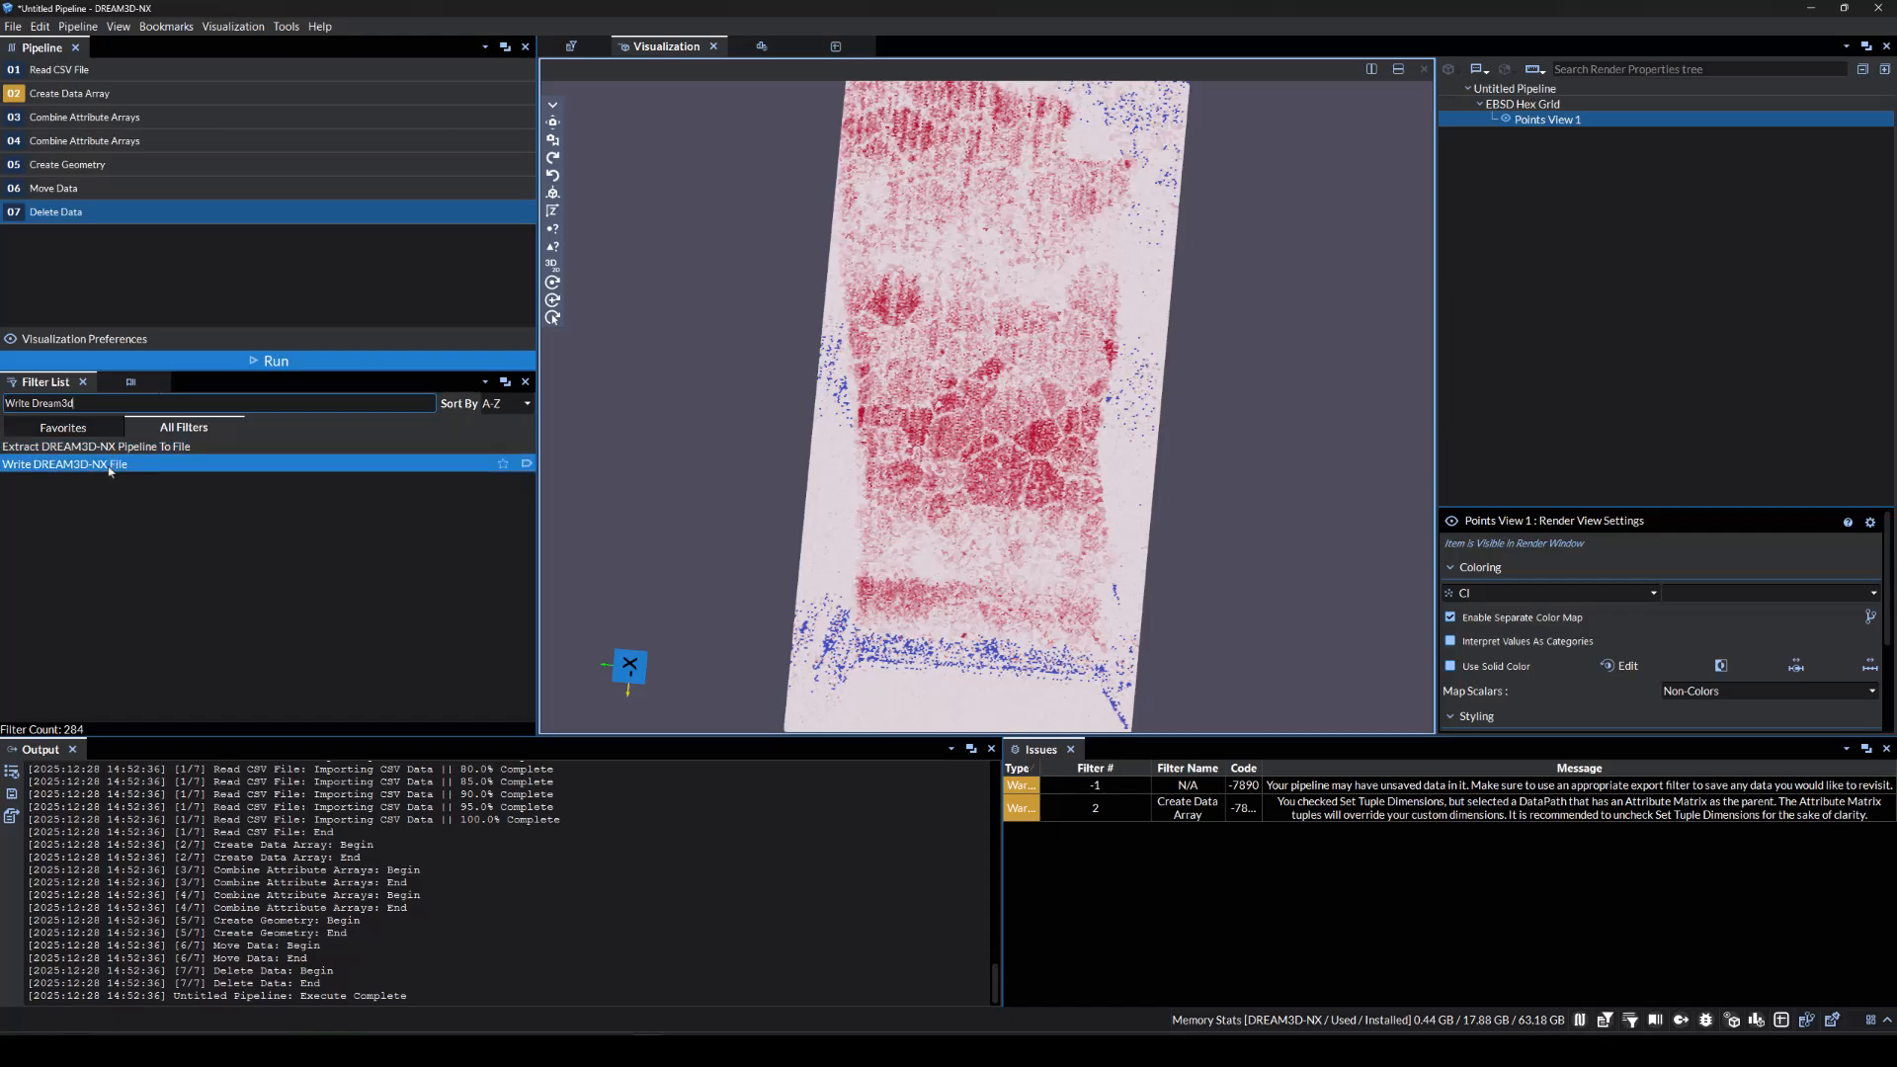
Add Write DREAM3D-NX File saving DREAM3DNX_Vertex_Data.dream3d and run the eight-step pipeline.
left_click_drag(110, 471, 130, 298)
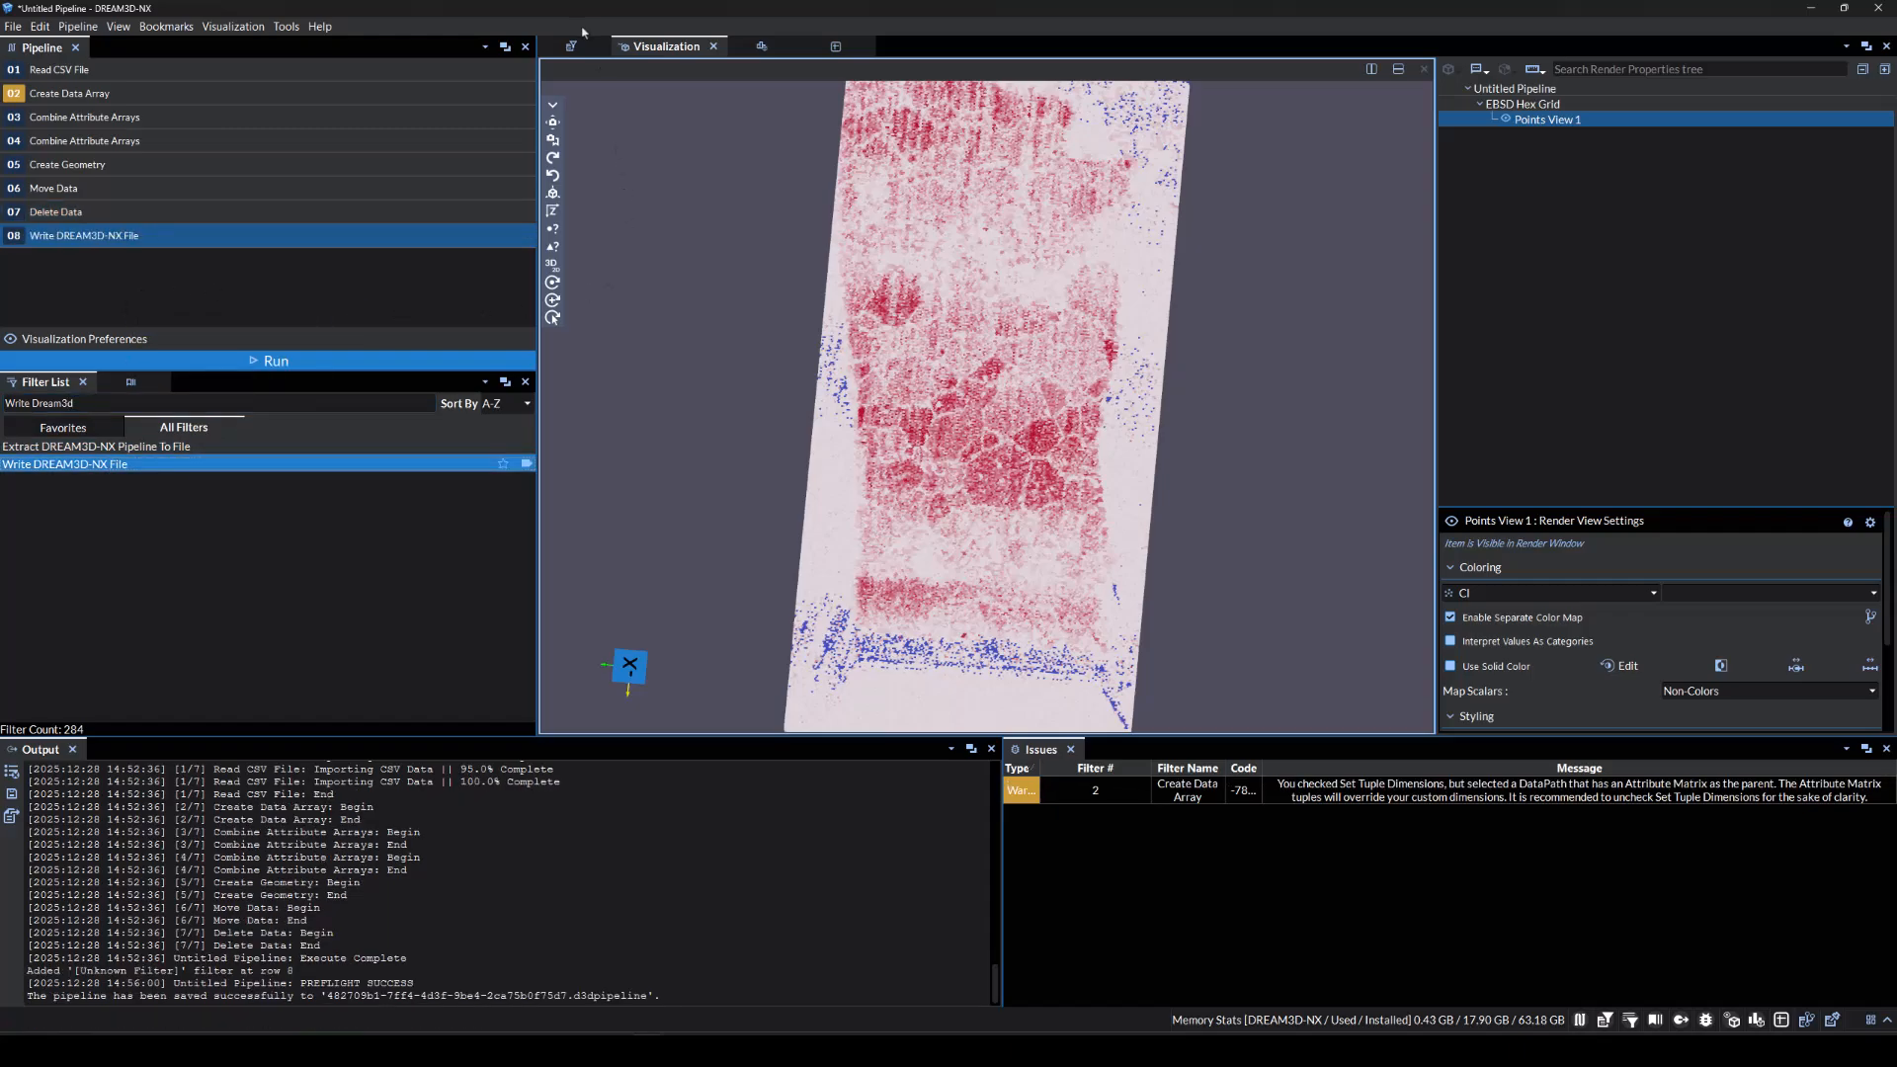
left_click(360, 234)
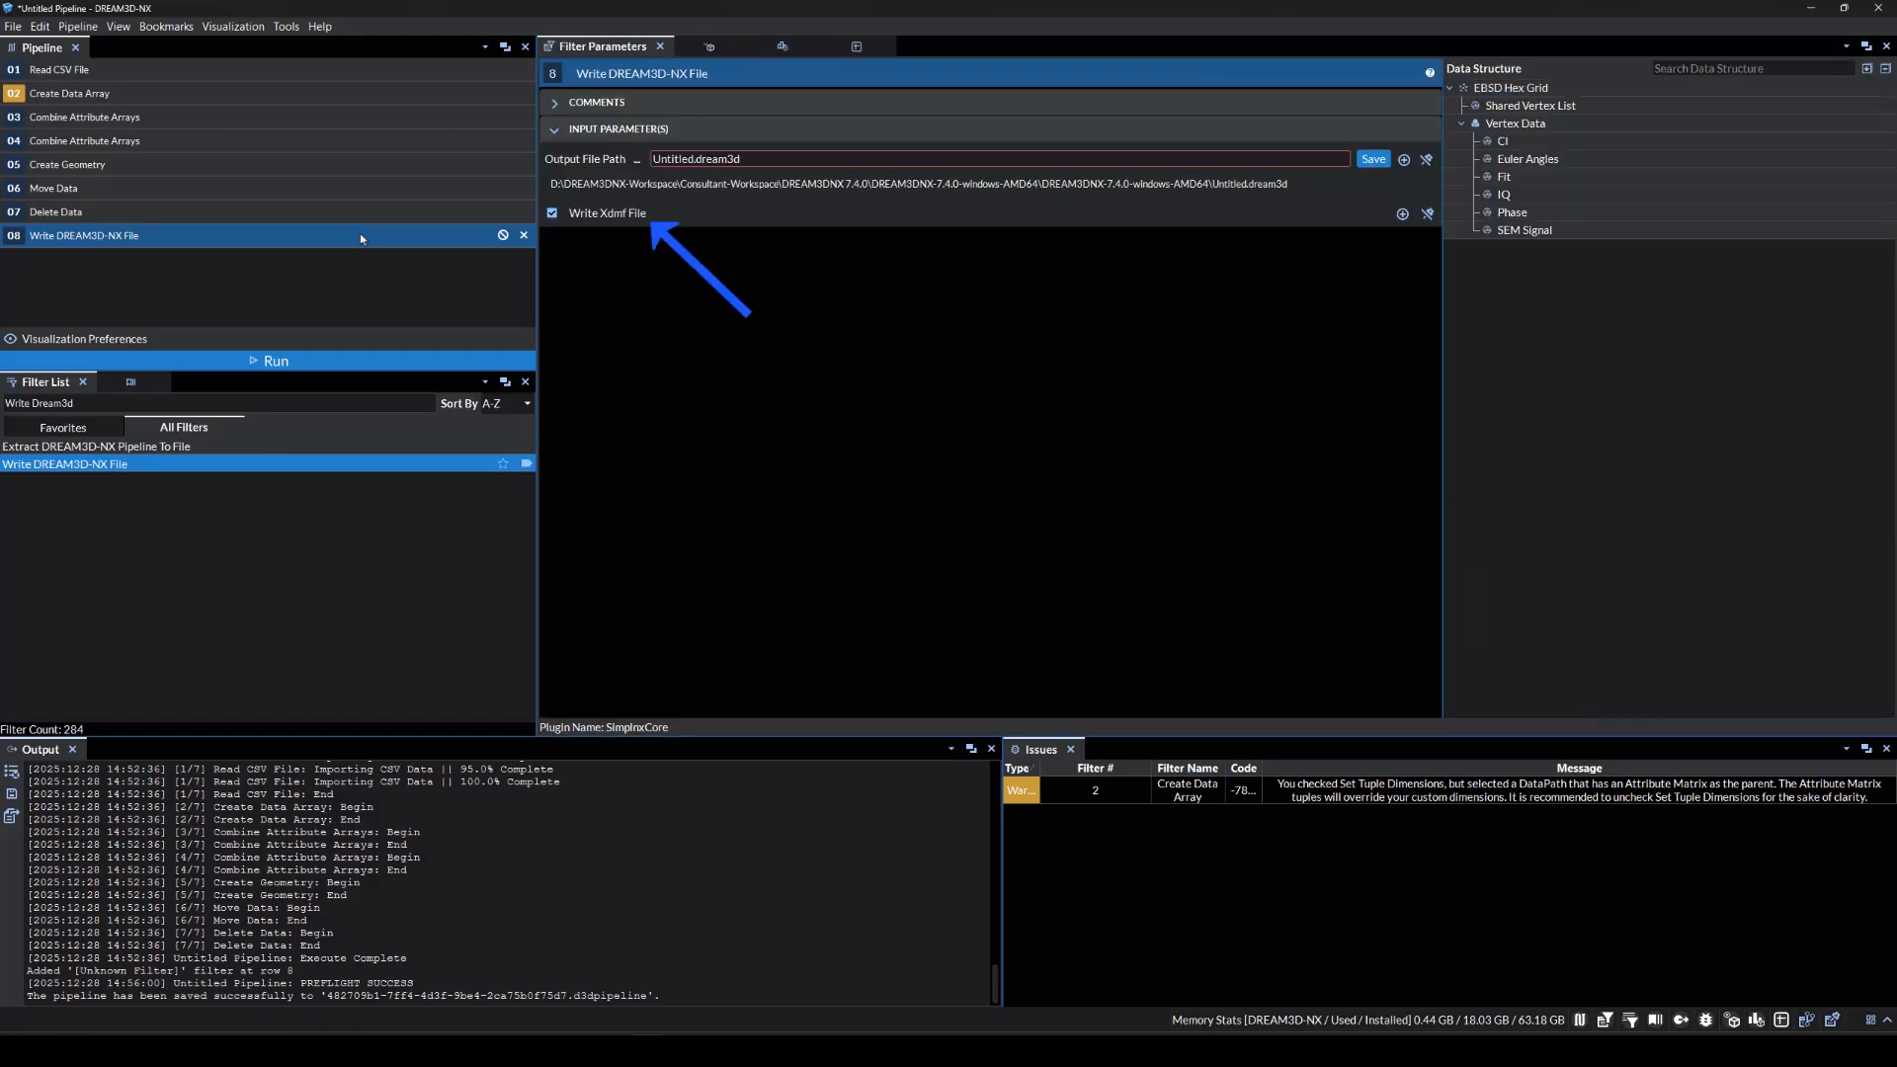
left_click(1373, 160)
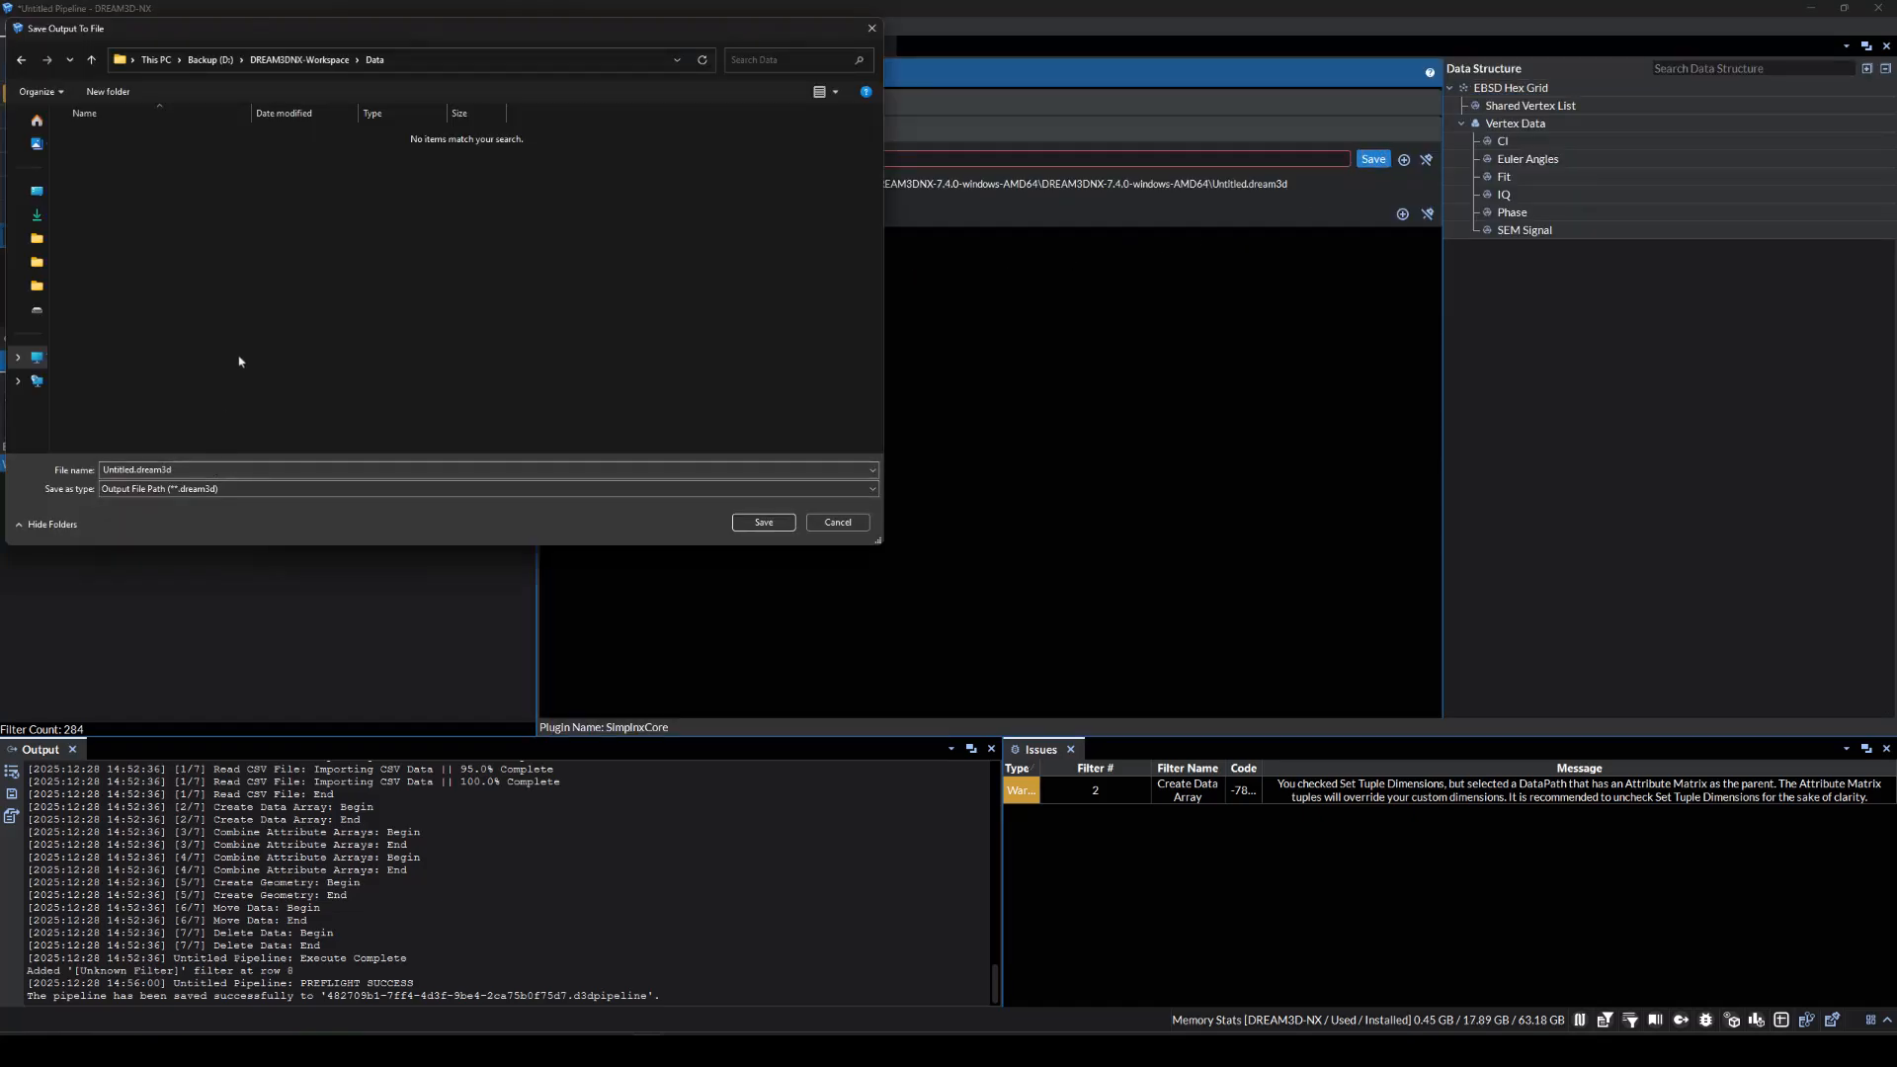
type("DRE")
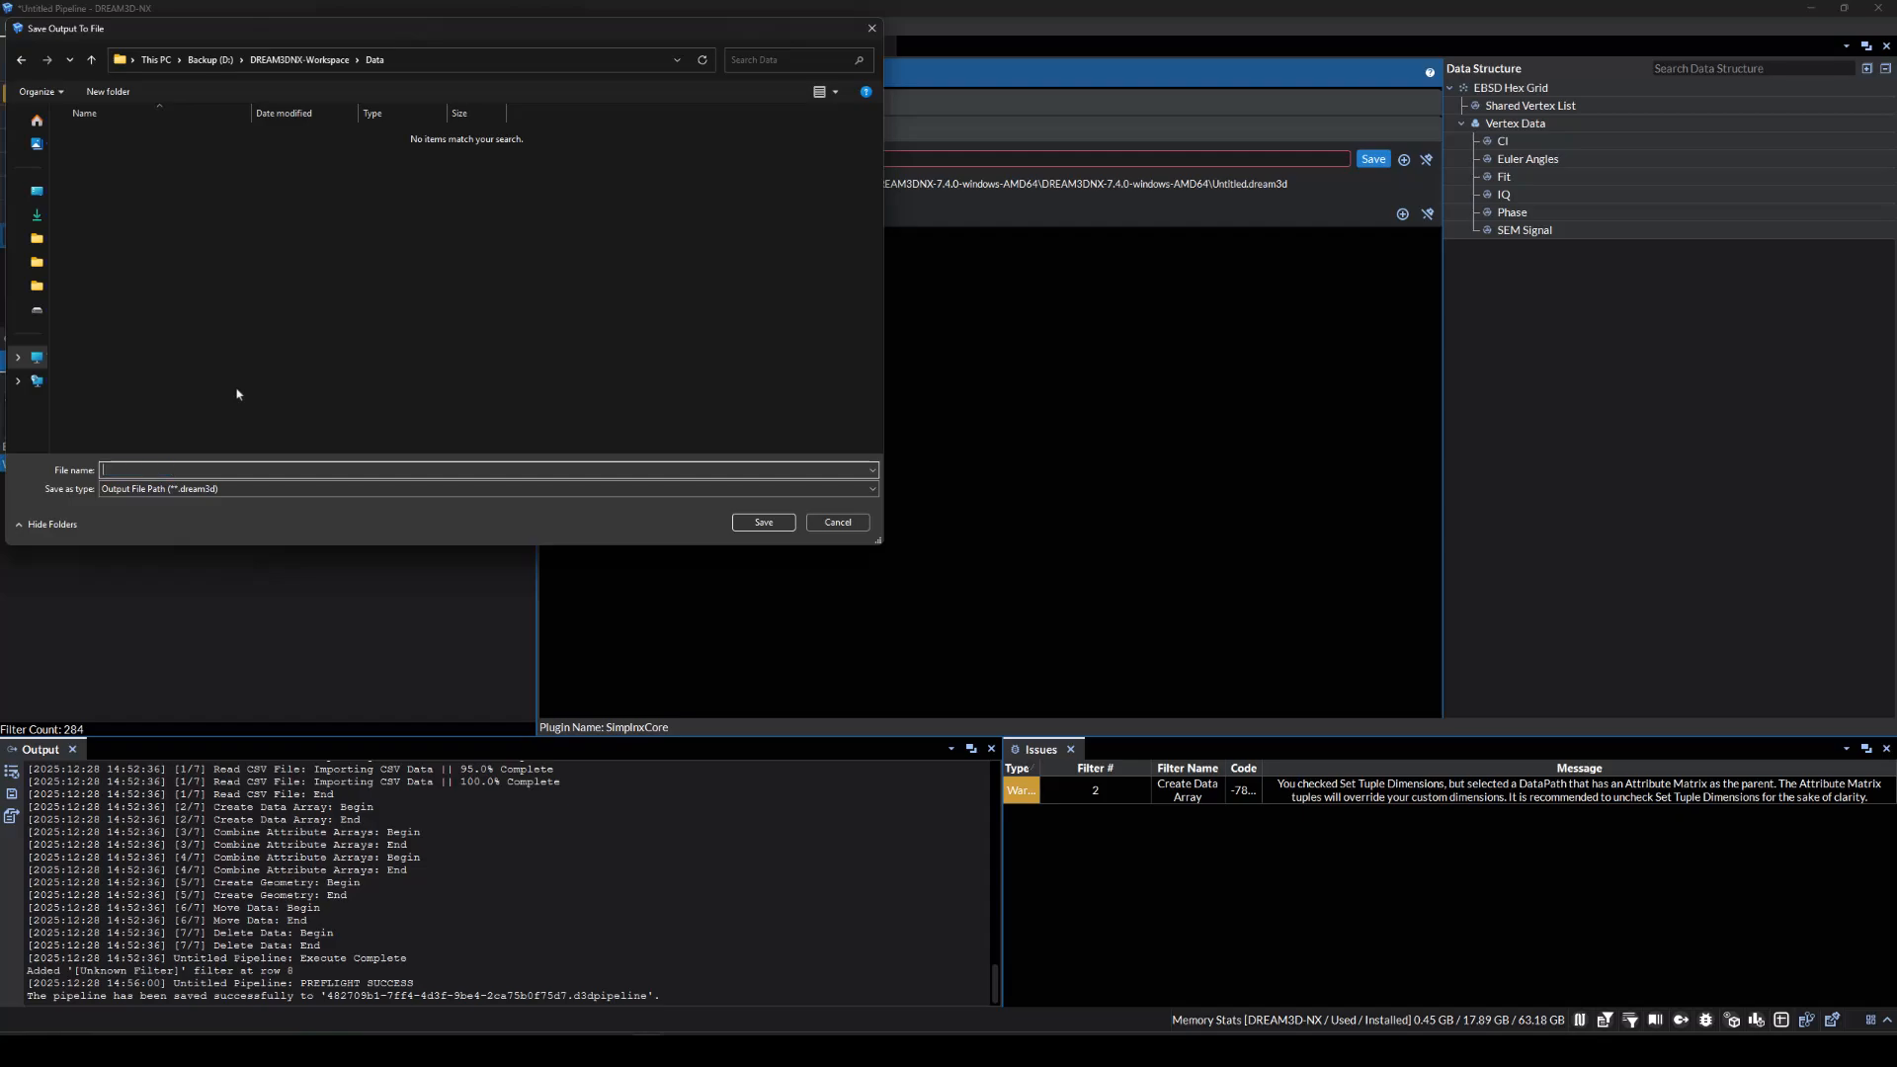
type("AM3DNX_Vertex_Data")
key("Return")
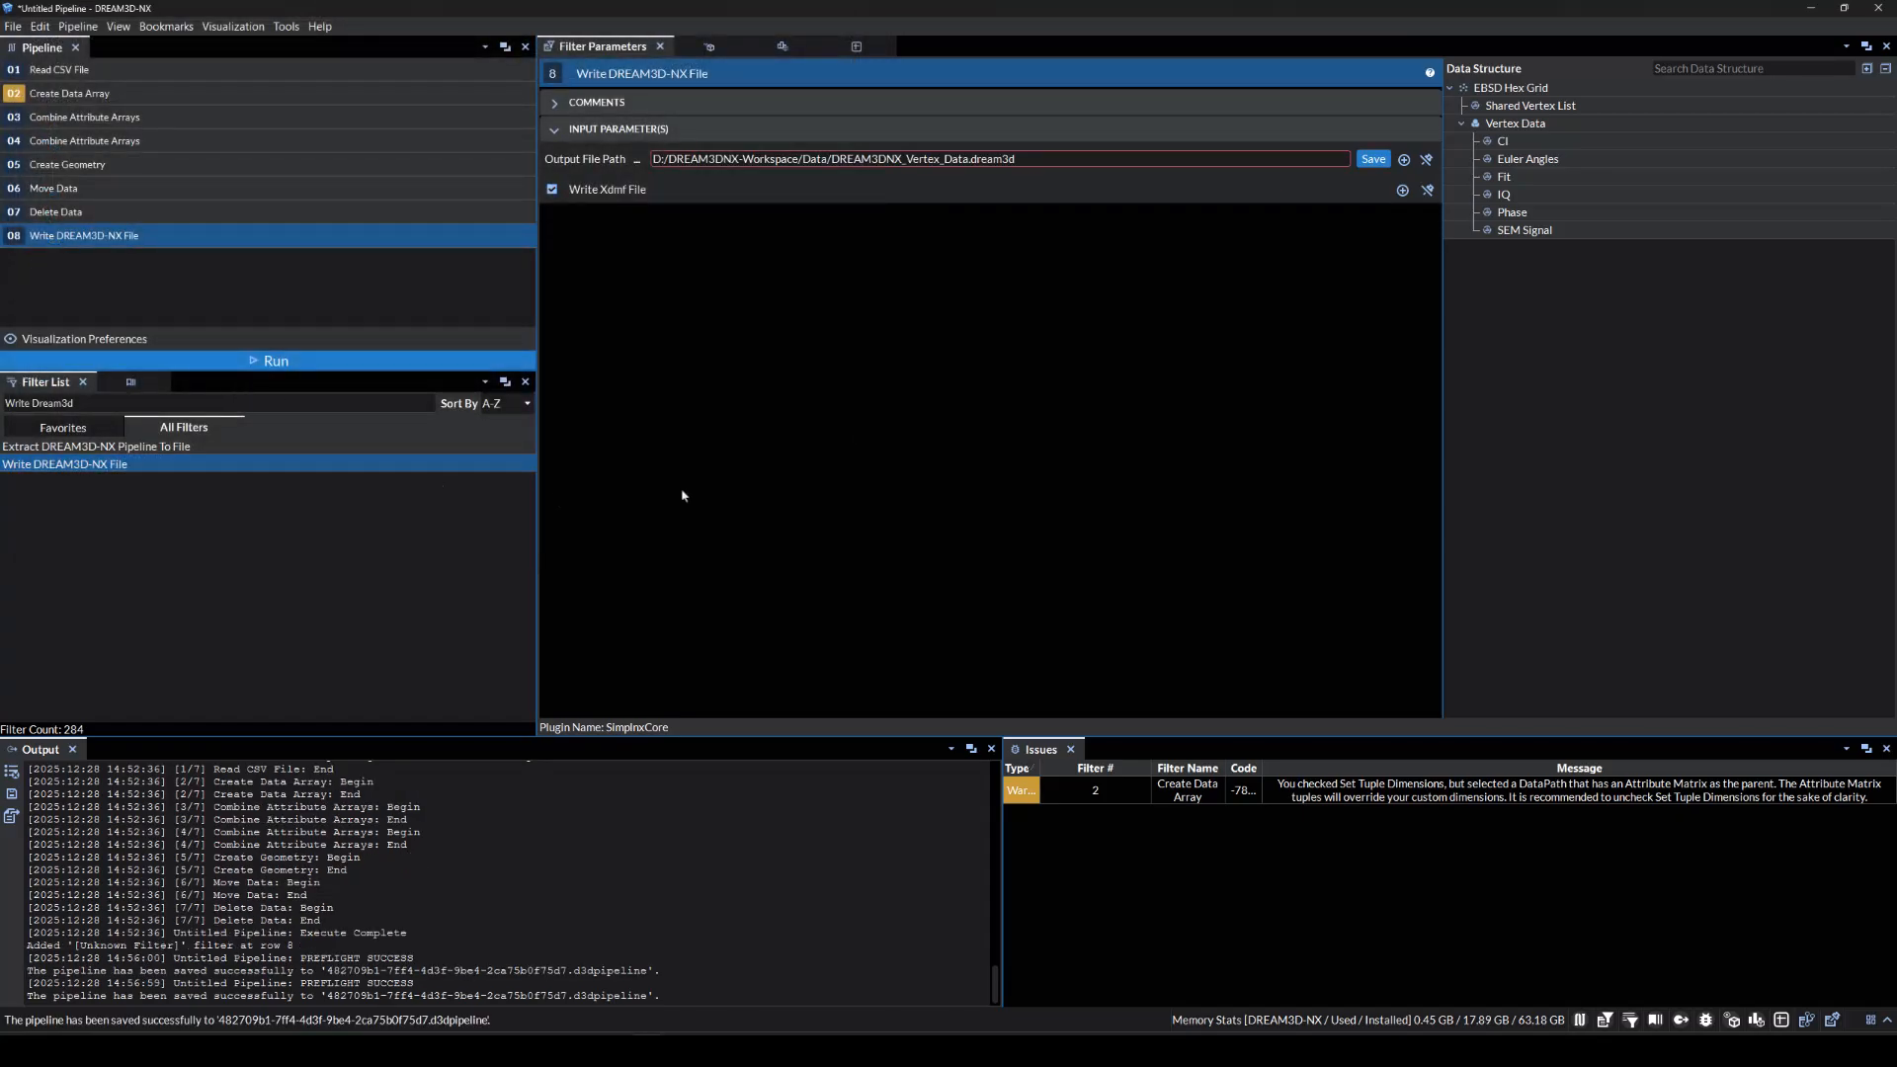
left_click(509, 361)
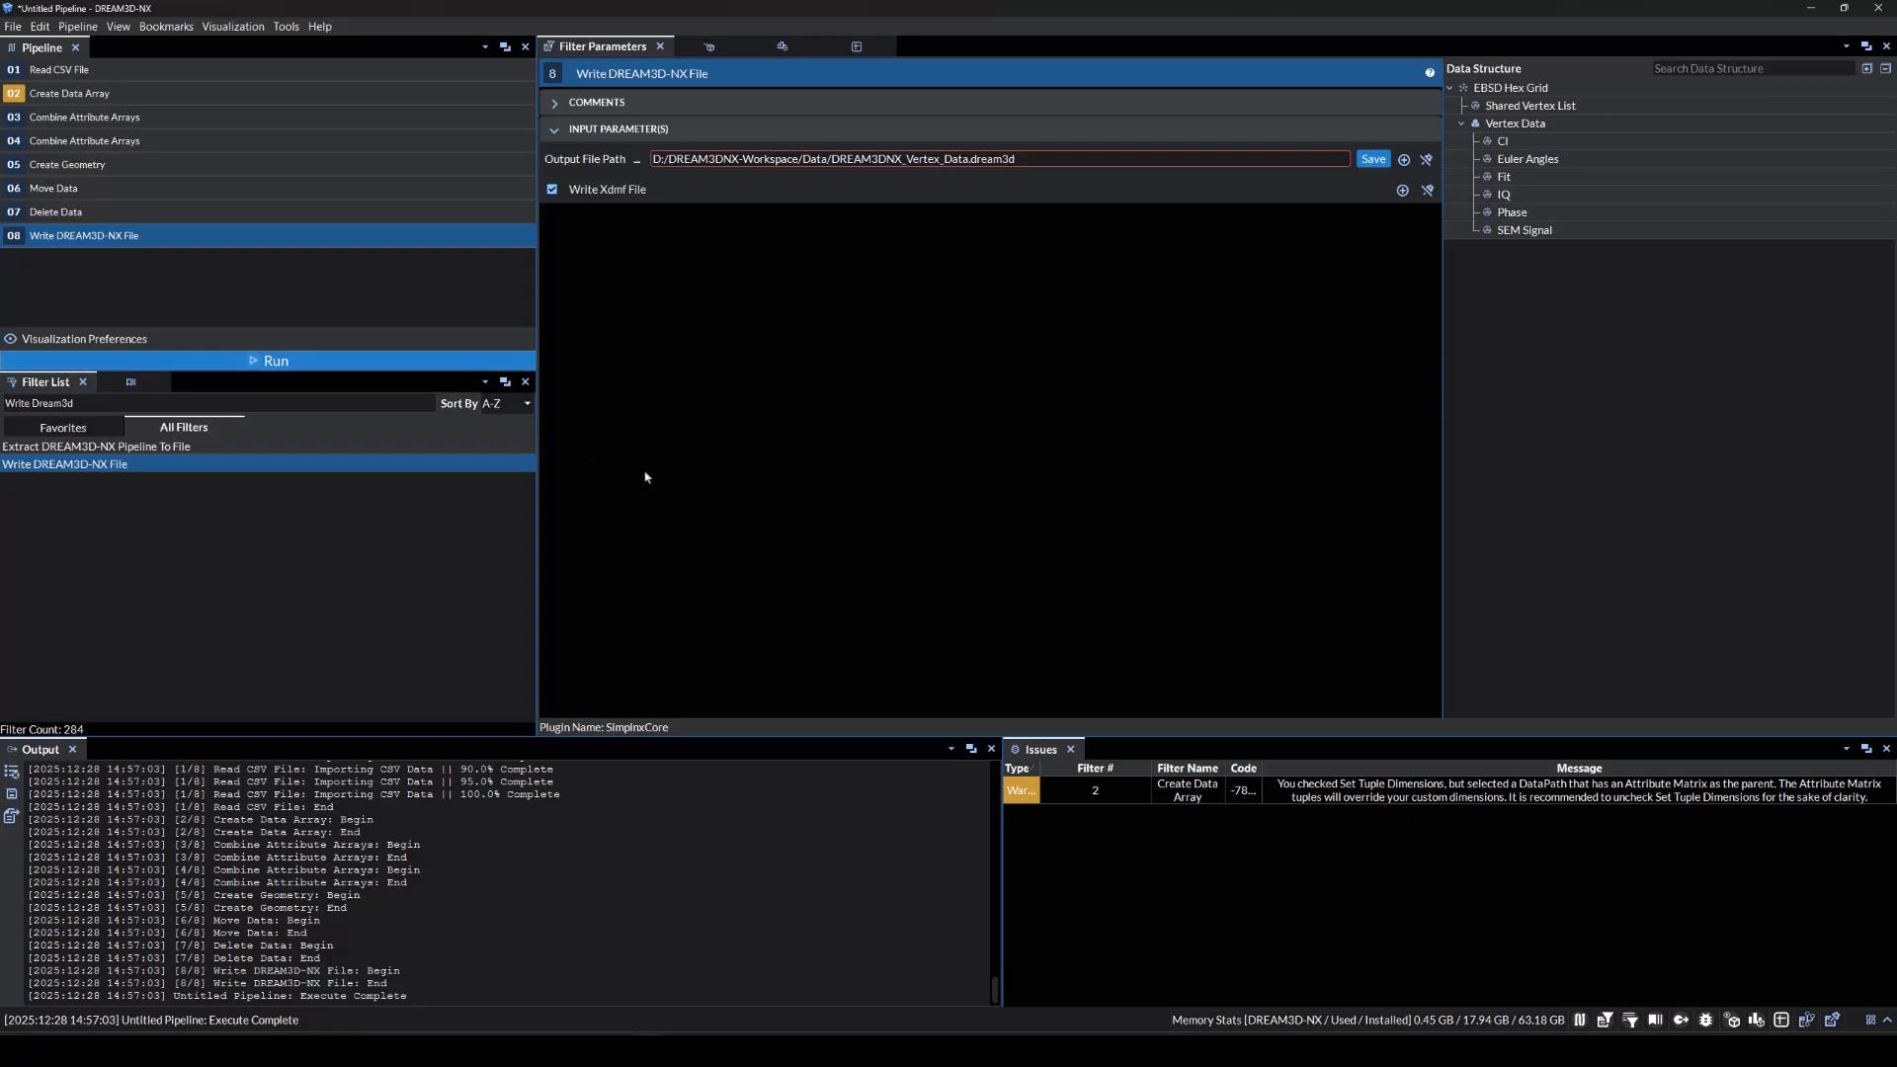